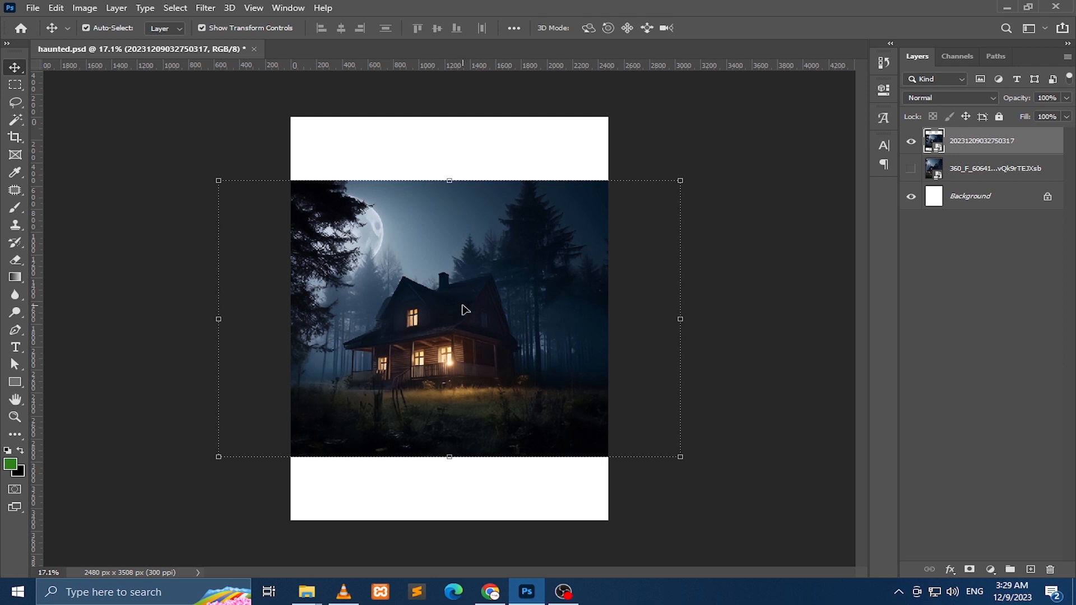
Scale the moonlit house image to about 181% by 183% and position it against the lower edge of the canvas.
{"action": "left_click_drag", "start_coordinate": [464, 309], "coordinate": [468, 245]}
{"action": "left_click", "coordinate": [449, 400]}
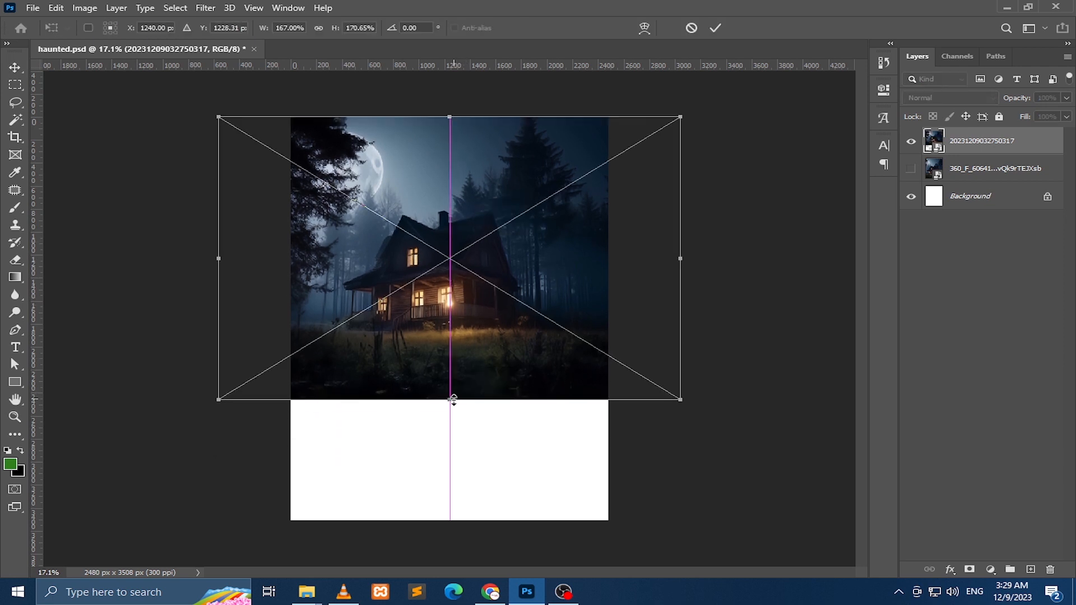
{"action": "left_click_drag", "start_coordinate": [688, 266], "coordinate": [703, 267]}
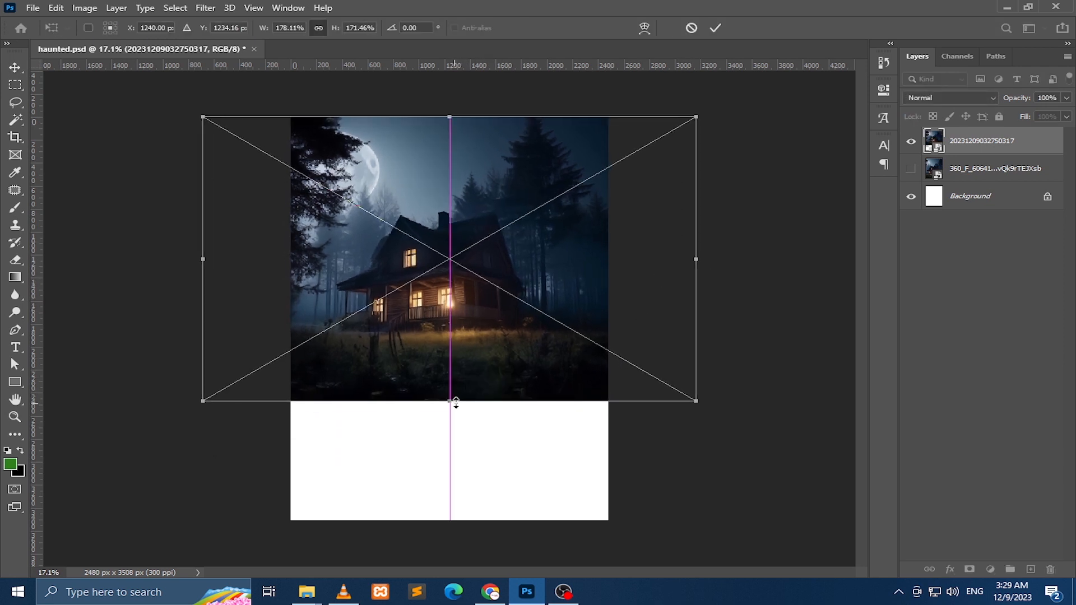
{"action": "key", "text": "Return"}
{"action": "left_click_drag", "start_coordinate": [473, 324], "coordinate": [474, 439]}
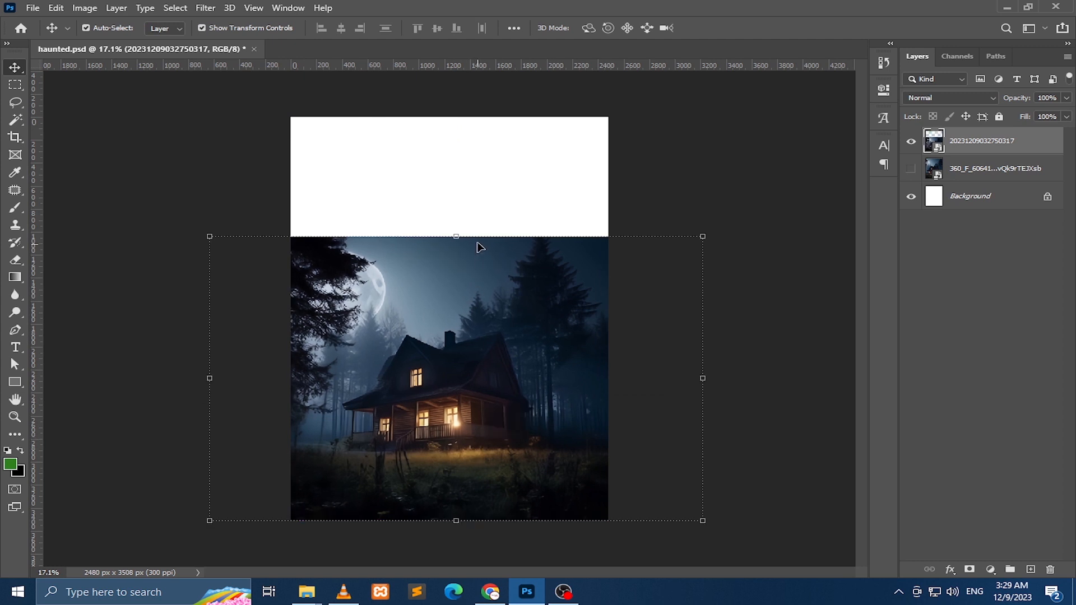
{"action": "left_click_drag", "start_coordinate": [459, 235], "coordinate": [459, 218]}
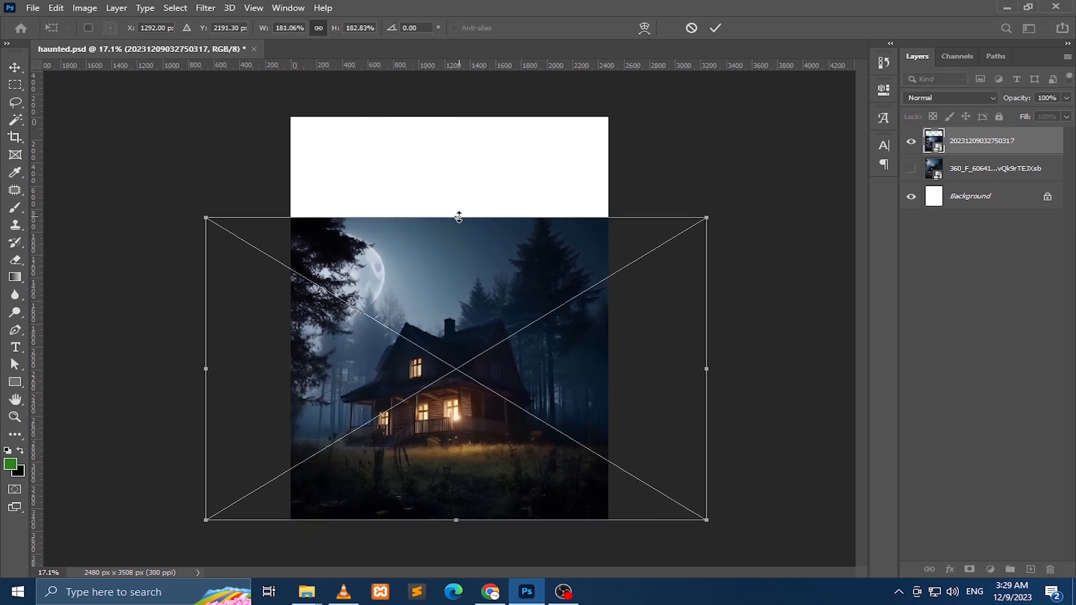
{"action": "key", "text": "Return"}
Place the hand-drawn skull illustration as an embedded image in the document.
{"action": "left_click", "coordinate": [33, 8]}
{"action": "left_click", "coordinate": [139, 279]}
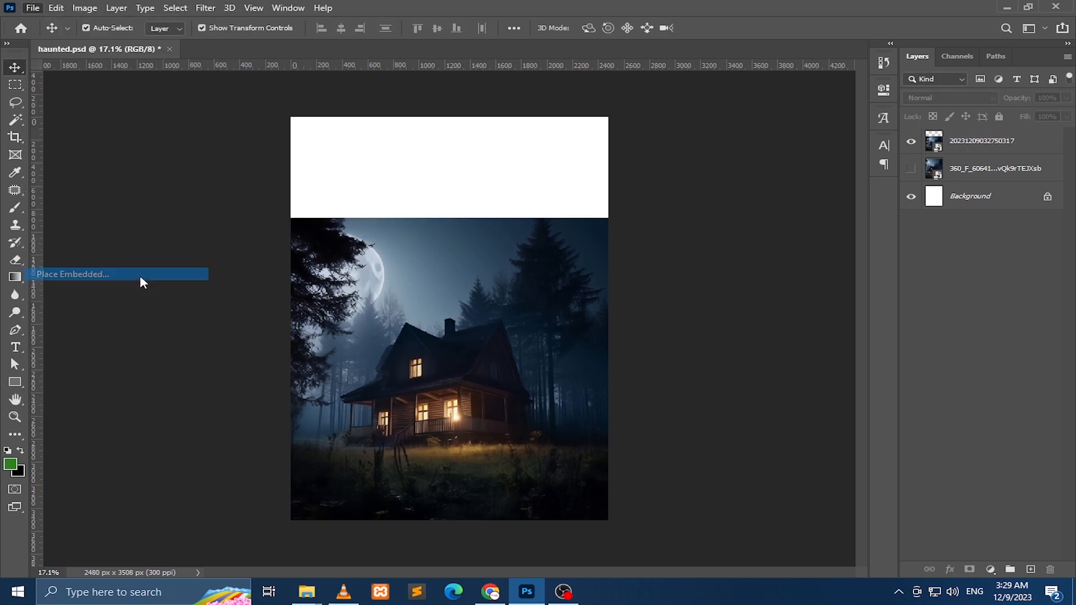
{"action": "double_click", "coordinate": [502, 281]}
{"action": "key", "text": "Return"}
Try to remove the skull's white background by selecting it with the Magic Wand, rasterizing the layer and deleting the selection.
{"action": "key", "text": "w"}
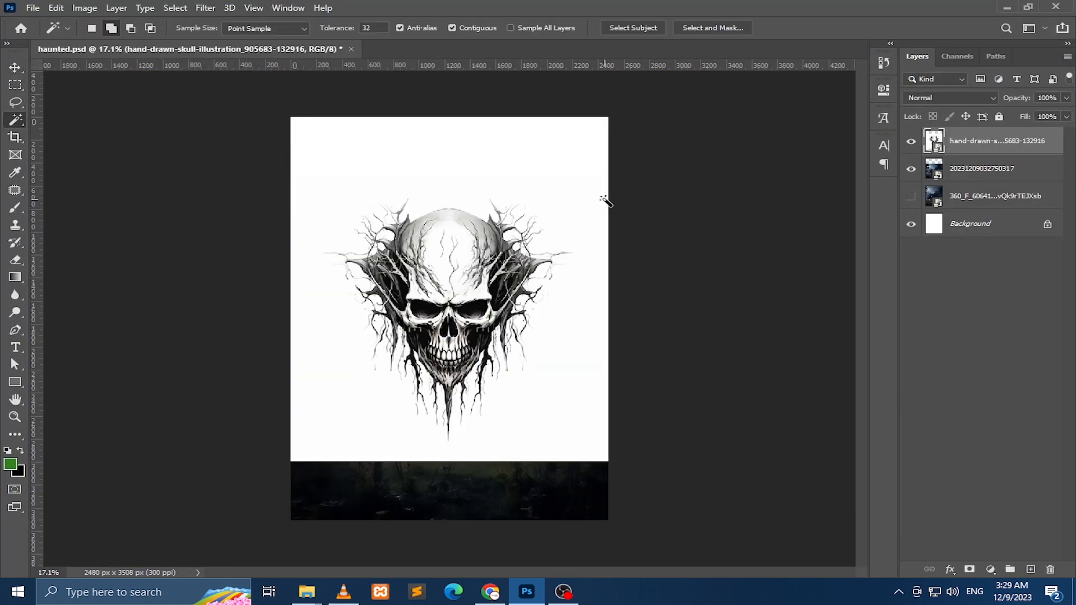
{"action": "left_click", "coordinate": [600, 199]}
{"action": "key", "text": "Delete"}
{"action": "key", "text": "Return"}
{"action": "right_click", "coordinate": [961, 141]}
{"action": "left_click", "coordinate": [829, 245]}
{"action": "key", "text": "Delete"}
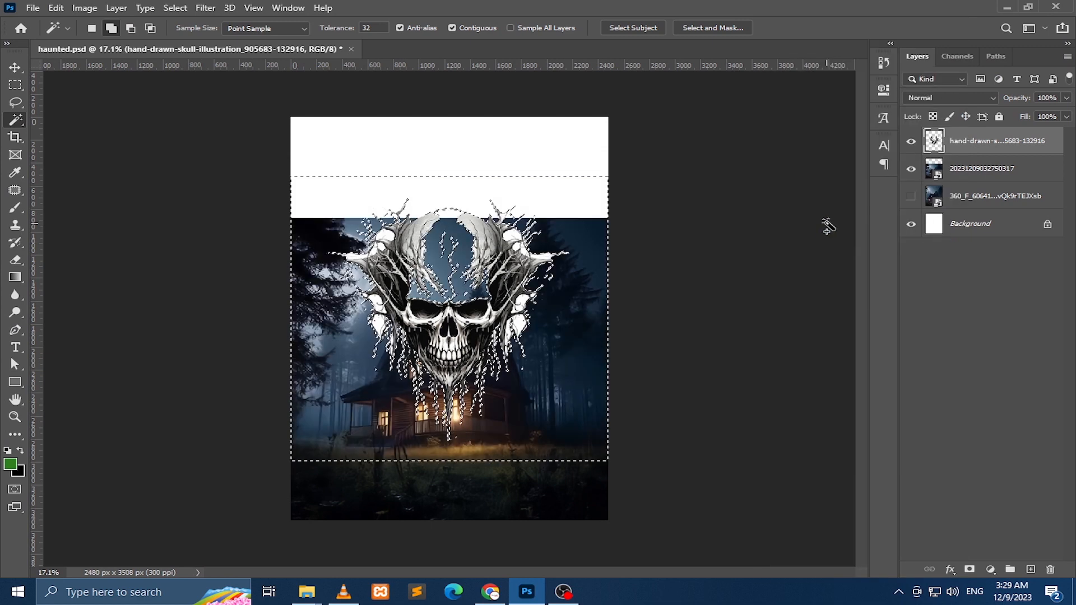
{"action": "key", "text": "ctrl+z"}
{"action": "key", "text": "ctrl+z"}
{"action": "key", "text": "ctrl+d"}
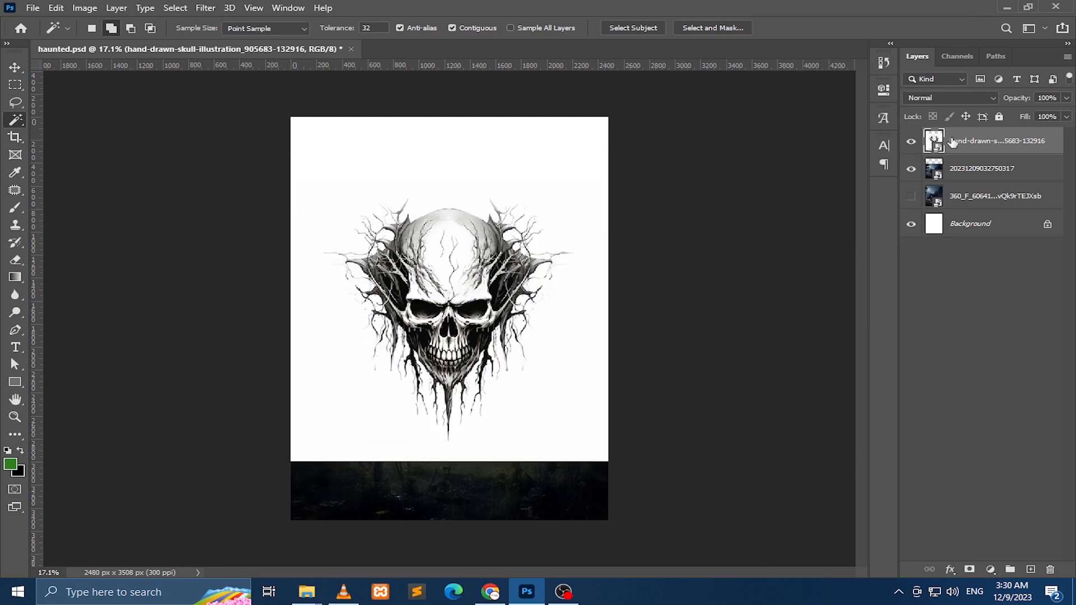
Set the skull layer's blend mode to Overlay and enlarge the skull to about 138.5% over the house scene.
{"action": "left_click", "coordinate": [951, 97]}
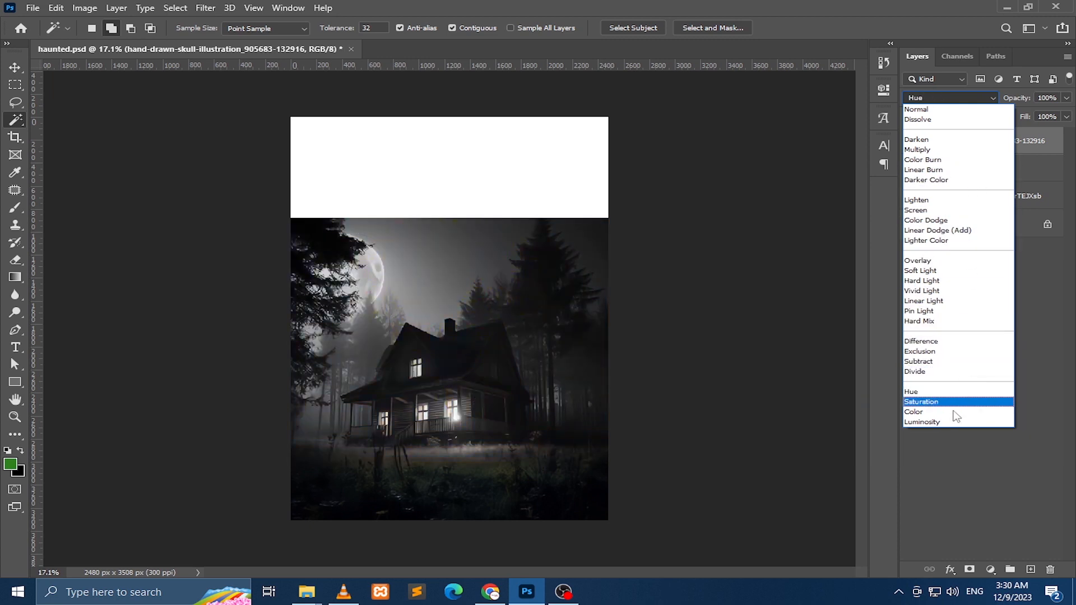
{"action": "left_click", "coordinate": [953, 259]}
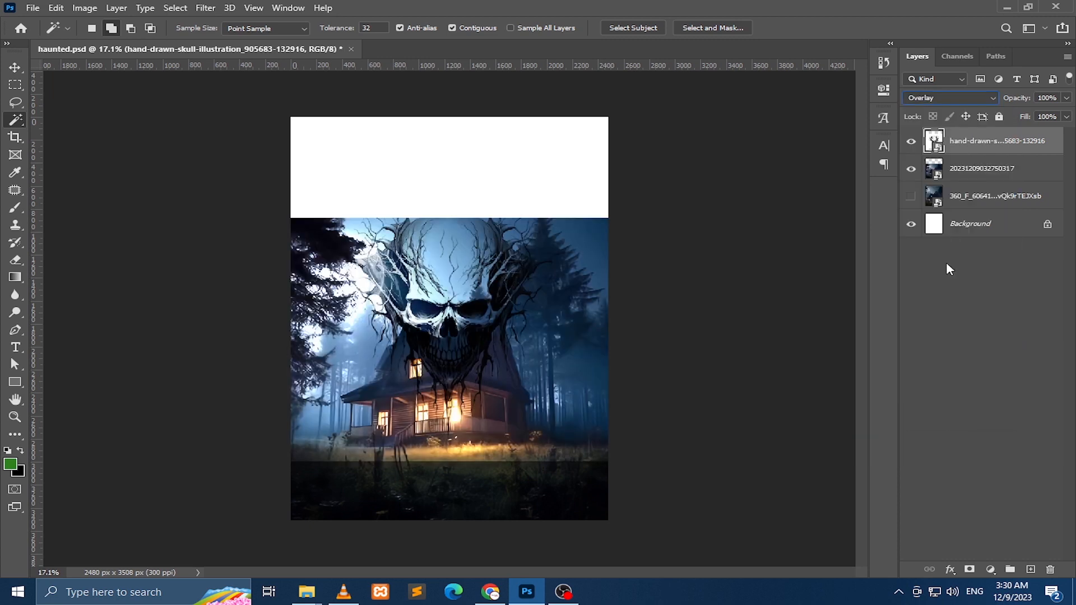
{"action": "left_click", "coordinate": [15, 67]}
{"action": "left_click_drag", "start_coordinate": [795, 233], "coordinate": [798, 280]}
{"action": "left_click_drag", "start_coordinate": [611, 365], "coordinate": [684, 367]}
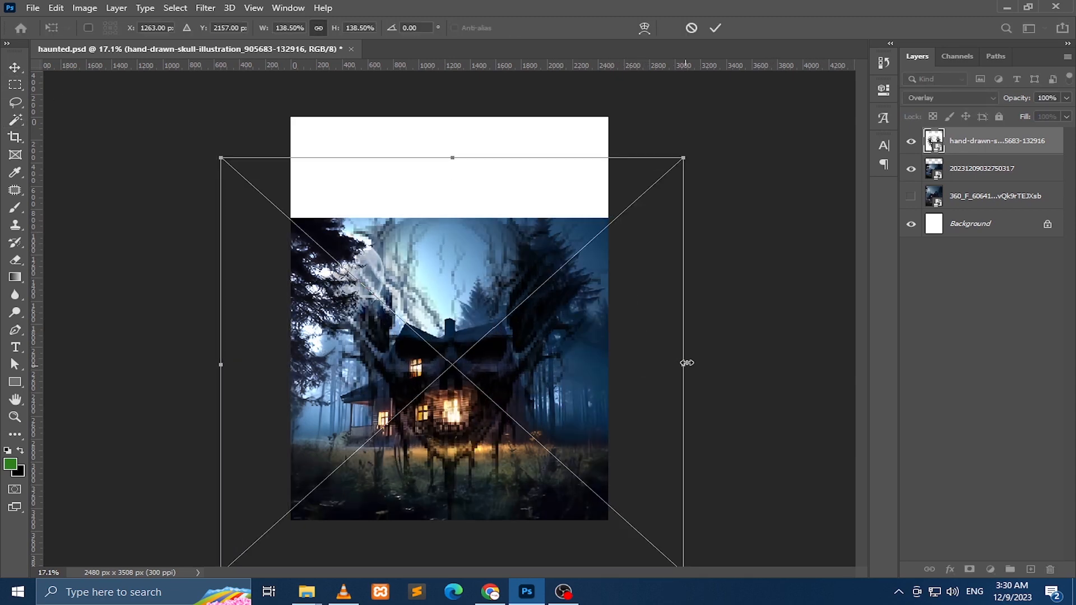
{"action": "key", "text": "Return"}
Lower the skull layer's opacity to 45%, scale it down slightly and position it in the sky above the roof.
{"action": "left_click_drag", "start_coordinate": [746, 391], "coordinate": [736, 290]}
{"action": "key", "text": "4"}
{"action": "key", "text": "1"}
{"action": "key", "text": "2"}
{"action": "key", "text": "3"}
{"action": "key", "text": "4"}
{"action": "key", "text": "5"}
{"action": "left_click_drag", "start_coordinate": [663, 263], "coordinate": [615, 265]}
{"action": "key", "text": "Return"}
{"action": "left_click_drag", "start_coordinate": [715, 302], "coordinate": [707, 288]}
Add a layer mask to the skull and paint out its surroundings at the sides and below with a soft 777 px black brush.
{"action": "key", "text": "z"}
{"action": "left_click", "coordinate": [405, 266]}
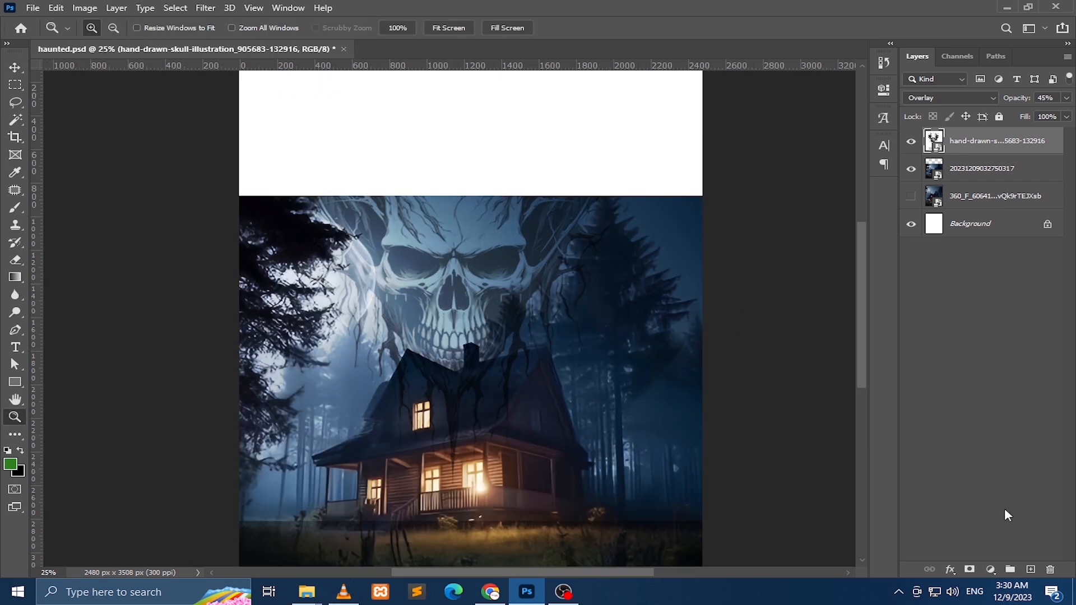
{"action": "left_click", "coordinate": [969, 569]}
{"action": "key", "text": "b"}
{"action": "scroll", "coordinate": [374, 332], "scroll_direction": "down", "scroll_amount": 1}
{"action": "scroll", "coordinate": [374, 332], "scroll_direction": "down", "scroll_amount": 1}
{"action": "right_click", "coordinate": [380, 333]}
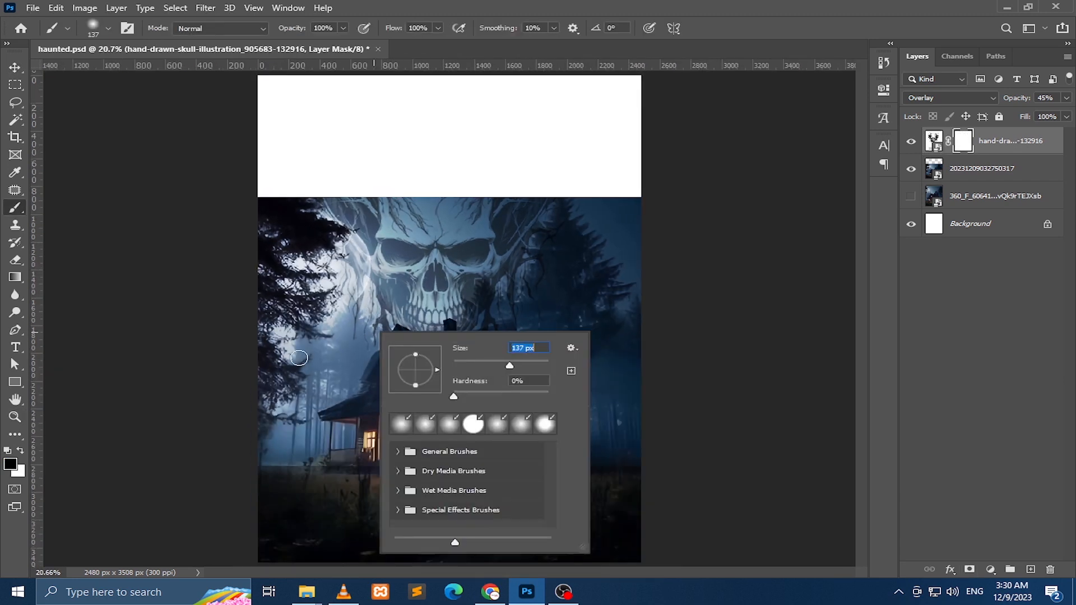
{"action": "type", "text": "777"}
{"action": "key", "text": "Return"}
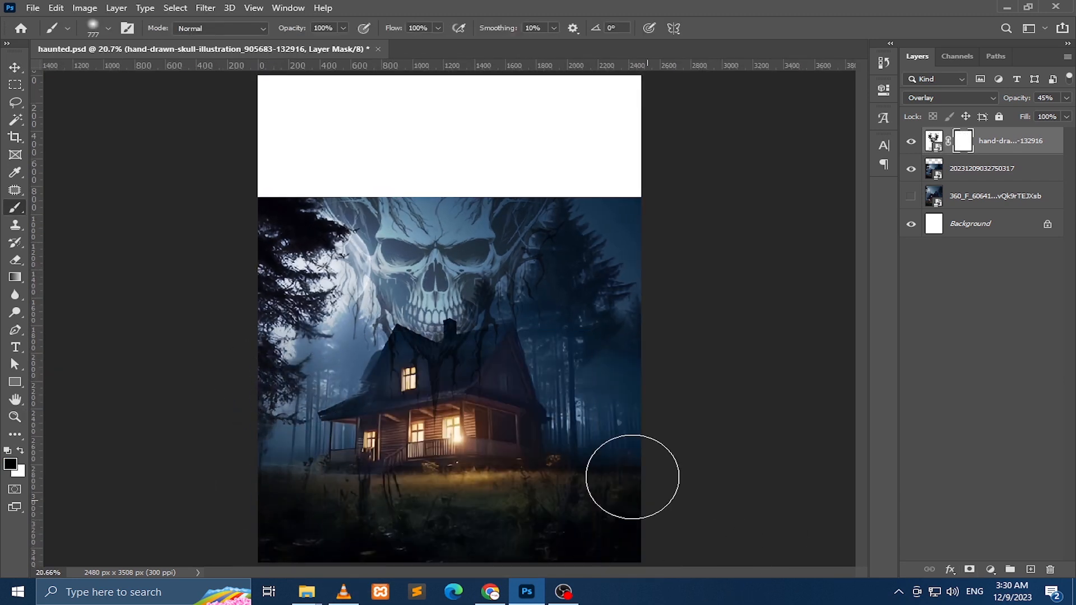
{"action": "mouse_move", "coordinate": [268, 312]}
{"action": "left_mouse_down"}
{"action": "mouse_move", "coordinate": [279, 275]}
{"action": "mouse_move", "coordinate": [294, 289]}
{"action": "mouse_move", "coordinate": [298, 255]}
{"action": "mouse_move", "coordinate": [330, 256]}
{"action": "mouse_move", "coordinate": [325, 272]}
{"action": "mouse_move", "coordinate": [299, 223]}
{"action": "left_mouse_up"}
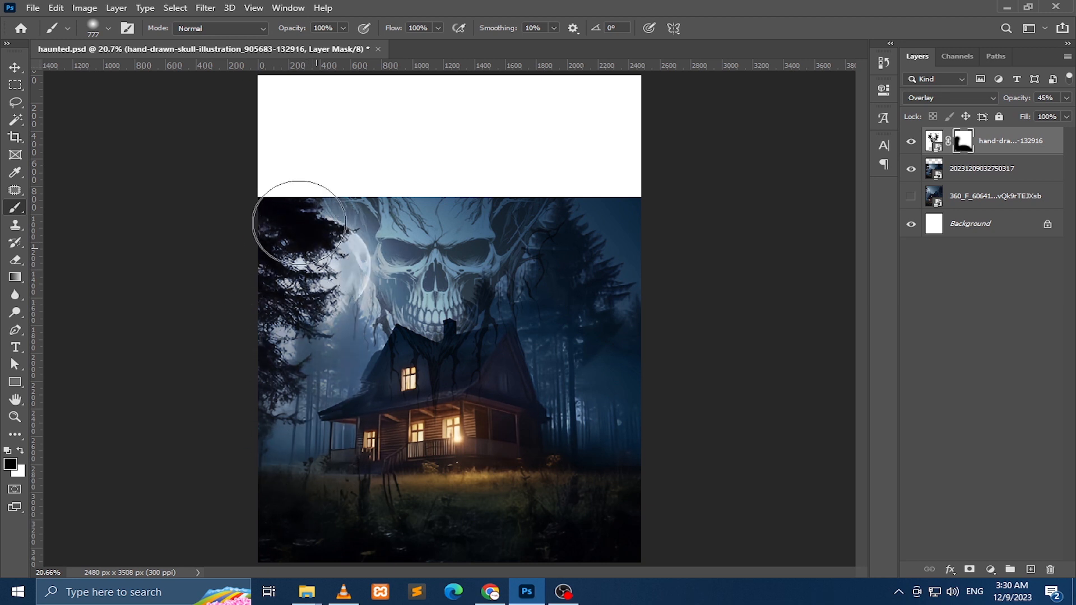
{"action": "left_click_drag", "start_coordinate": [574, 374], "coordinate": [629, 230]}
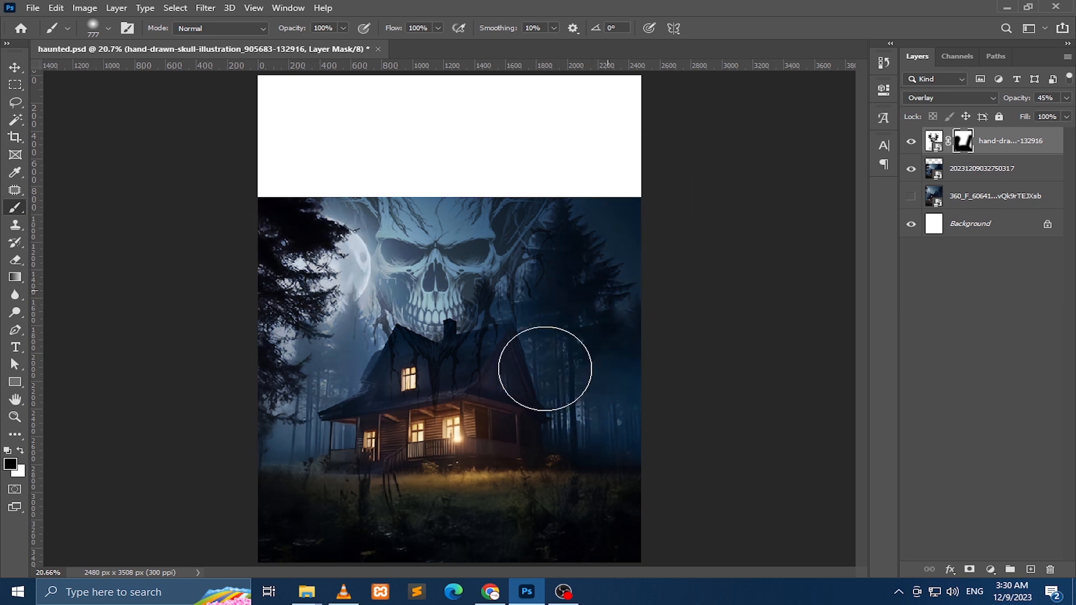
{"action": "key", "text": "v"}
{"action": "left_click", "coordinate": [997, 141]}
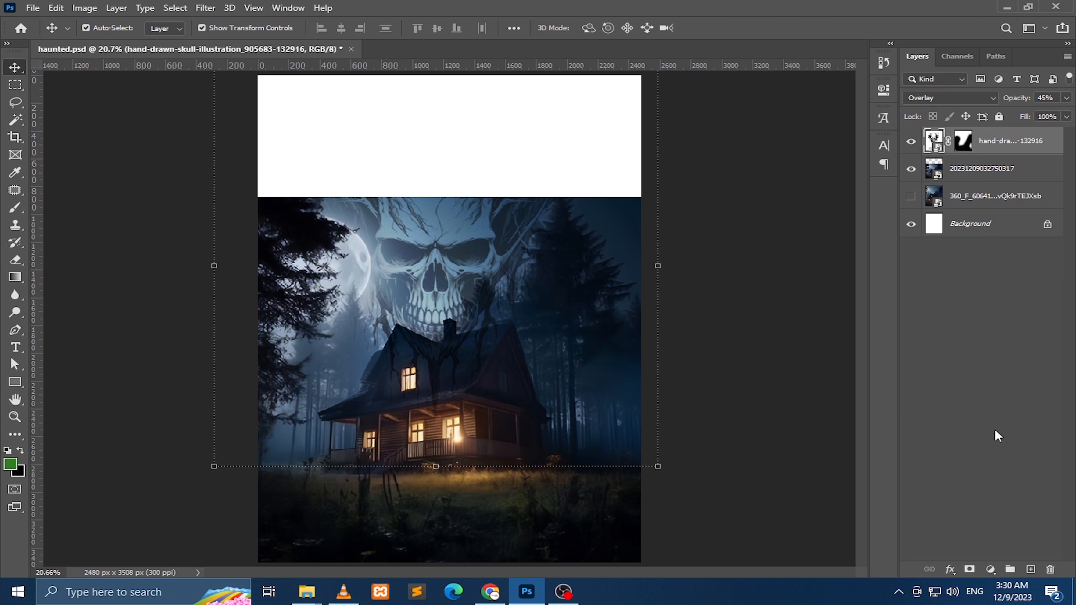
Add a Levels adjustment above the skull with the black input at 17 and slightly brightened midtones.
{"action": "left_click", "coordinate": [991, 569]}
{"action": "left_click", "coordinate": [965, 388]}
{"action": "left_click_drag", "start_coordinate": [688, 226], "coordinate": [698, 227]}
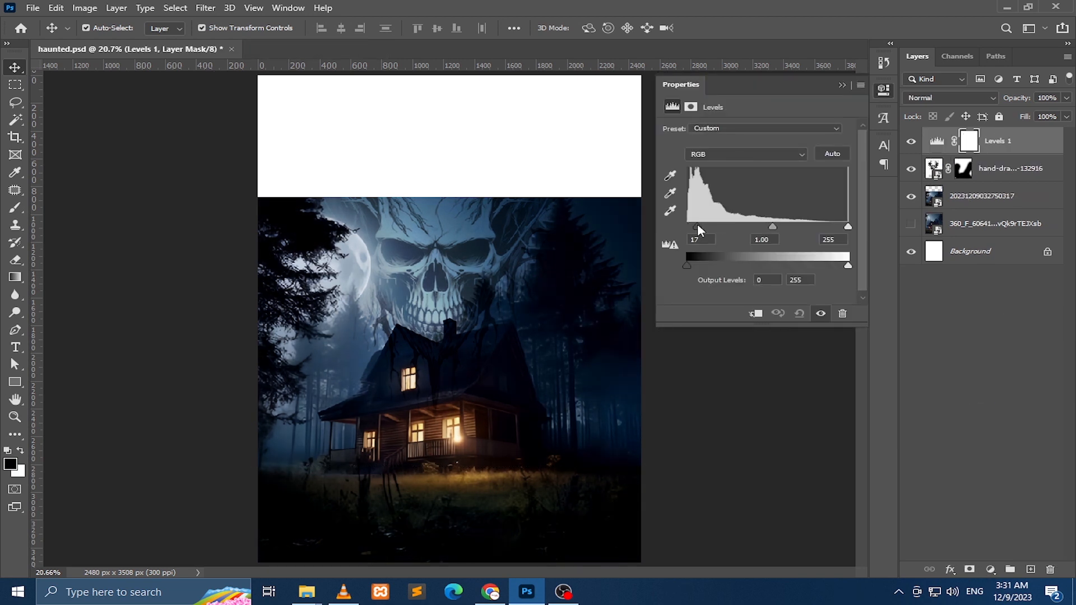
{"action": "left_click_drag", "start_coordinate": [772, 226], "coordinate": [763, 228]}
Add a Color Lookup adjustment using the Crisp_Winter.look 3D LUT.
{"action": "left_click", "coordinate": [990, 569]}
{"action": "left_click", "coordinate": [984, 499]}
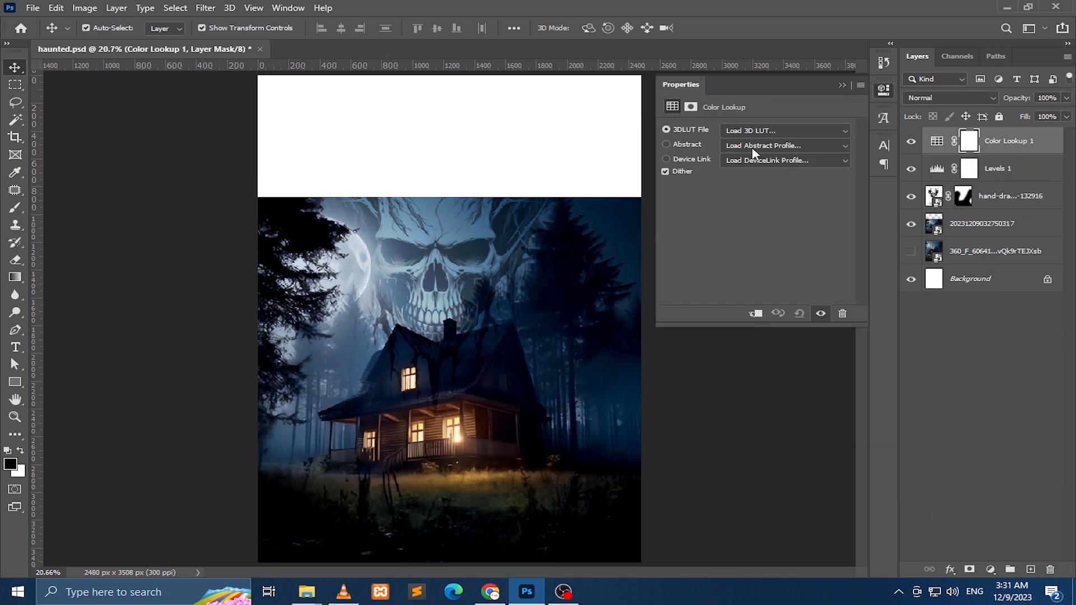
{"action": "left_click", "coordinate": [762, 130]}
{"action": "left_click", "coordinate": [762, 139]}
{"action": "key", "text": "Down"}
{"action": "key", "text": "Down"}
{"action": "key", "text": "Down"}
{"action": "key", "text": "Down"}
{"action": "key", "text": "Down"}
{"action": "key", "text": "Down"}
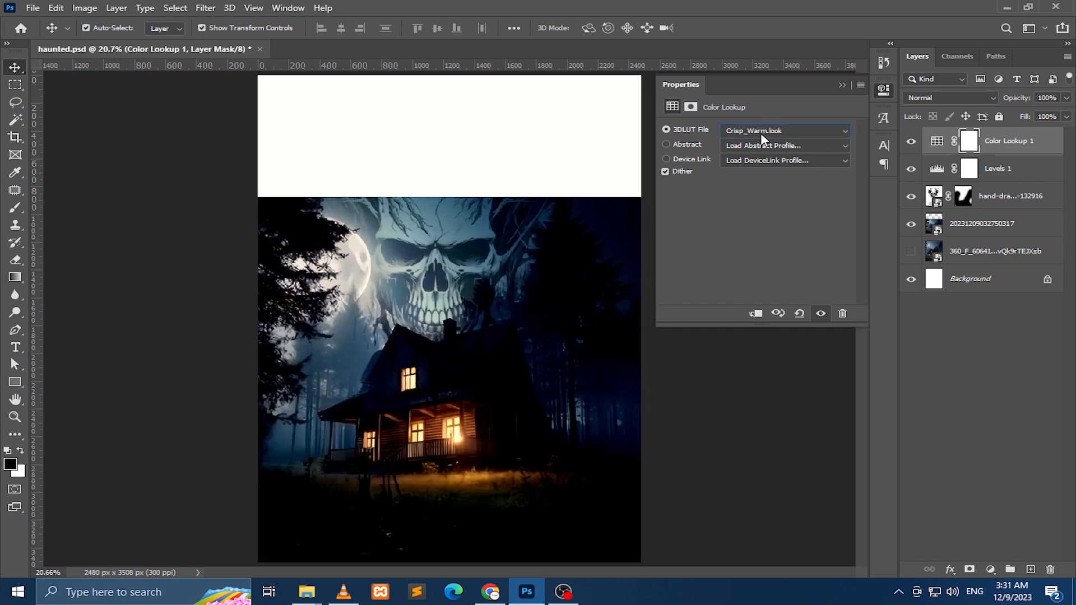
{"action": "key", "text": "Up"}
{"action": "key", "text": "Up"}
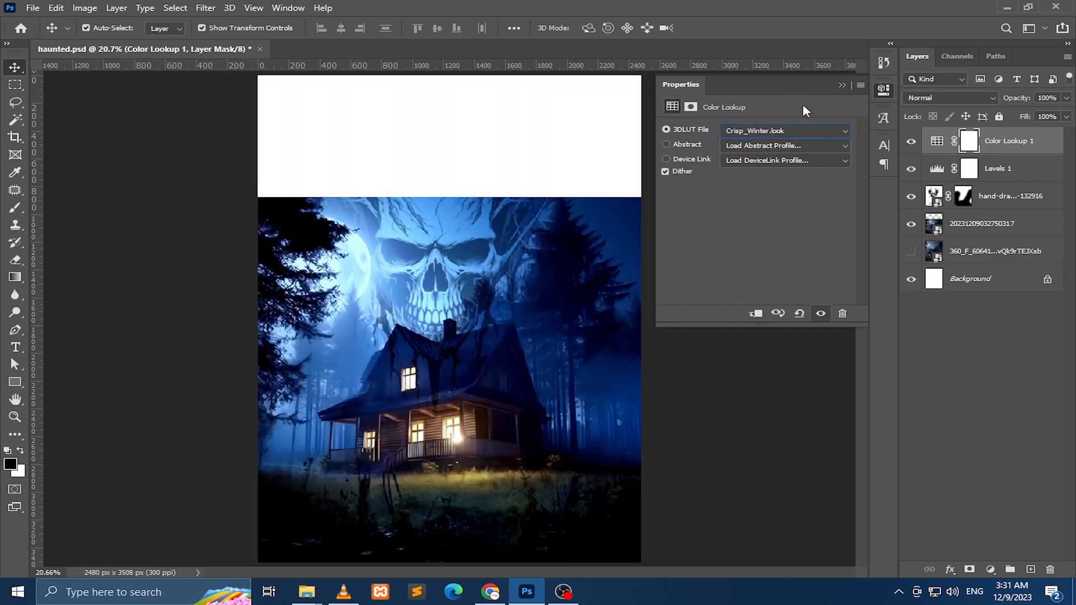
{"action": "left_click", "coordinate": [841, 84]}
Copy the house from the forest image onto its own layer using Select Subject, place it above the skull layer, and save.
{"action": "left_click", "coordinate": [997, 224]}
{"action": "key", "text": "w"}
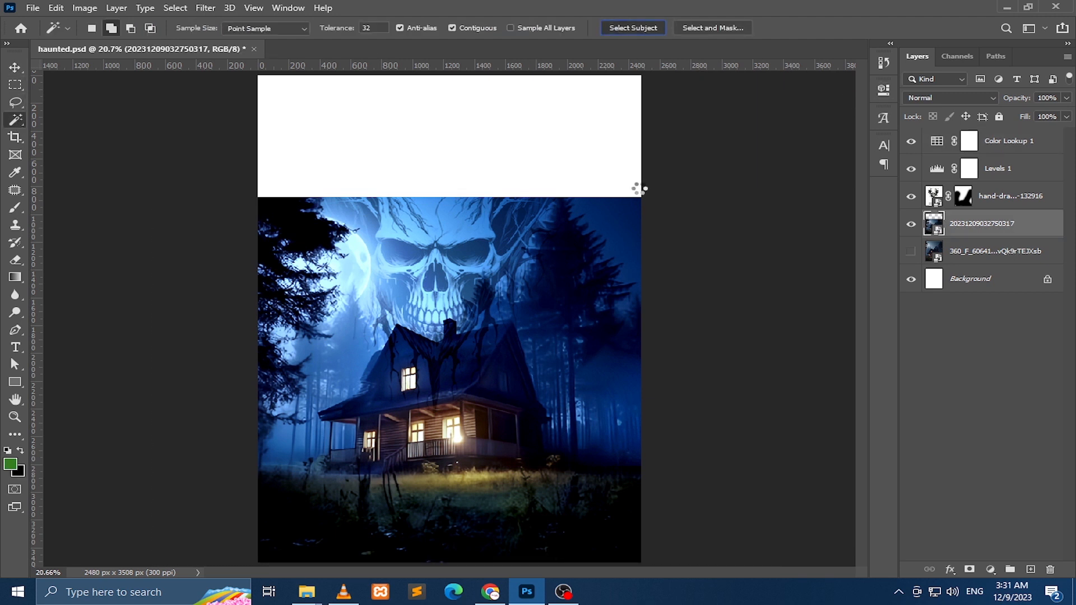
{"action": "key", "text": "ctrl+j"}
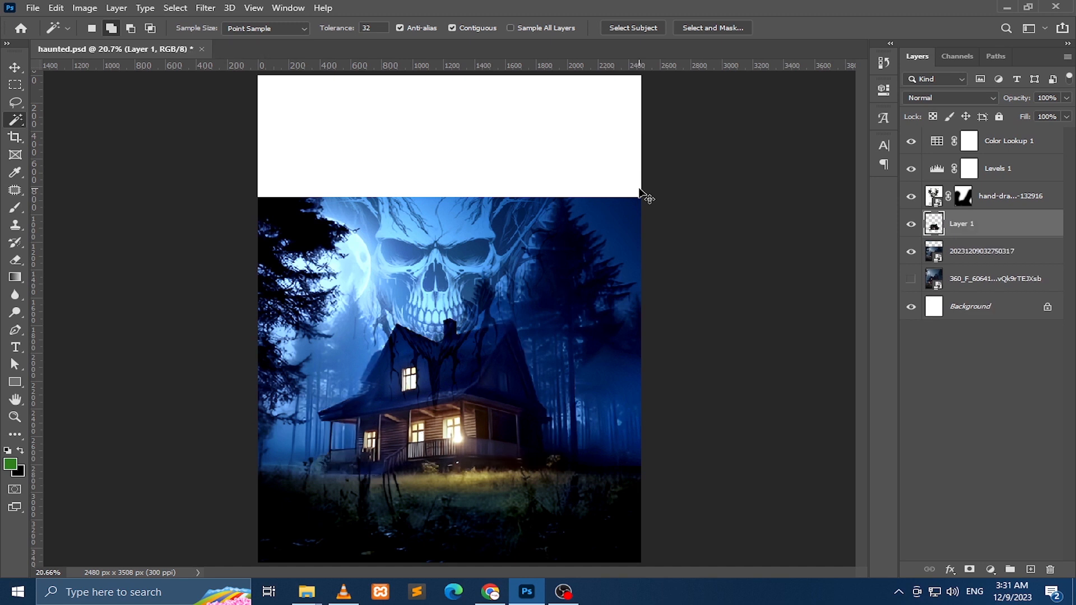
{"action": "key", "text": "v"}
{"action": "key", "text": "ctrl+s"}
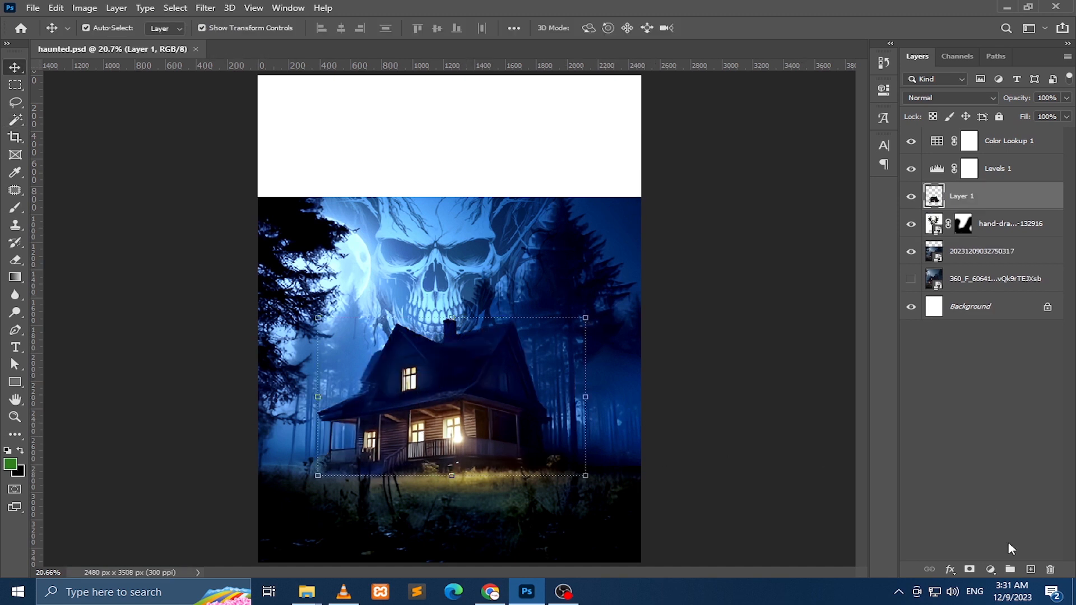
Add a Hue/Saturation adjustment above the house layer and shift the Yellows hue to -66, sampling the window light.
{"action": "left_click", "coordinate": [990, 569]}
{"action": "left_click", "coordinate": [989, 446]}
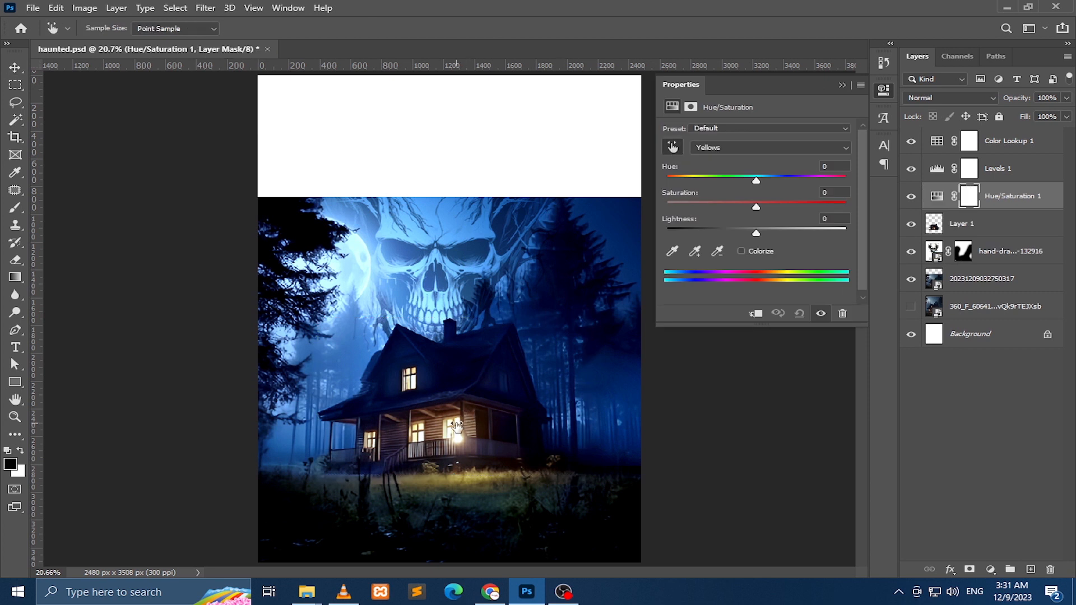
{"action": "left_click_drag", "start_coordinate": [456, 426], "coordinate": [363, 423]}
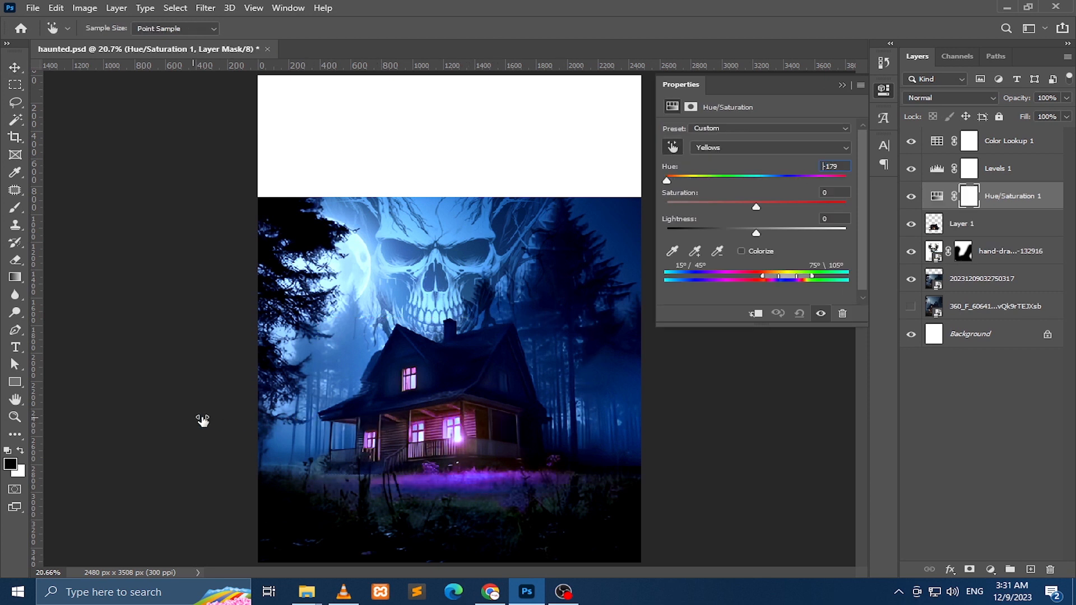
{"action": "mouse_move", "coordinate": [267, 420]}
{"action": "left_mouse_down"}
{"action": "mouse_move", "coordinate": [498, 420]}
{"action": "mouse_move", "coordinate": [284, 422]}
{"action": "left_mouse_up"}
{"action": "left_click_drag", "start_coordinate": [202, 423], "coordinate": [272, 418]}
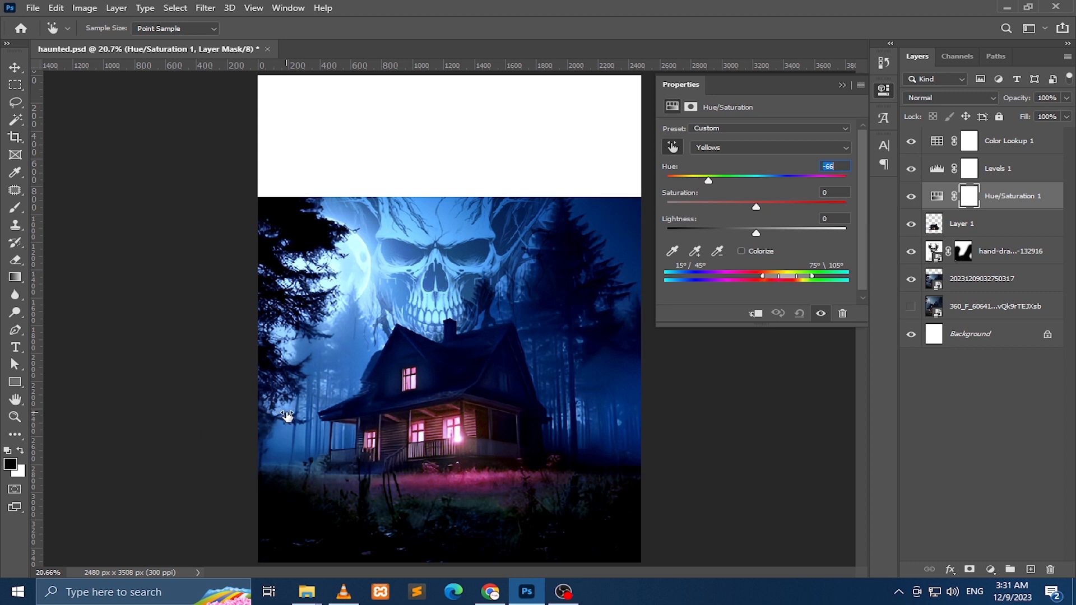
{"action": "key", "text": "v"}
Try clipping the Hue/Saturation adjustment to the house layer.
{"action": "left_click", "coordinate": [1038, 199]}
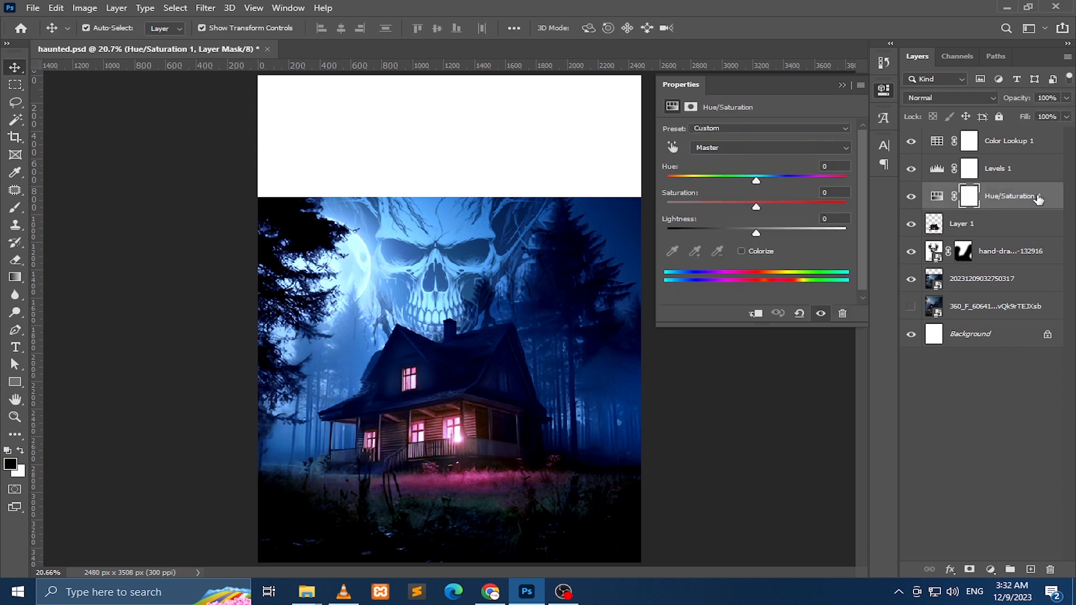
{"action": "right_click", "coordinate": [1029, 199]}
{"action": "left_click", "coordinate": [912, 269]}
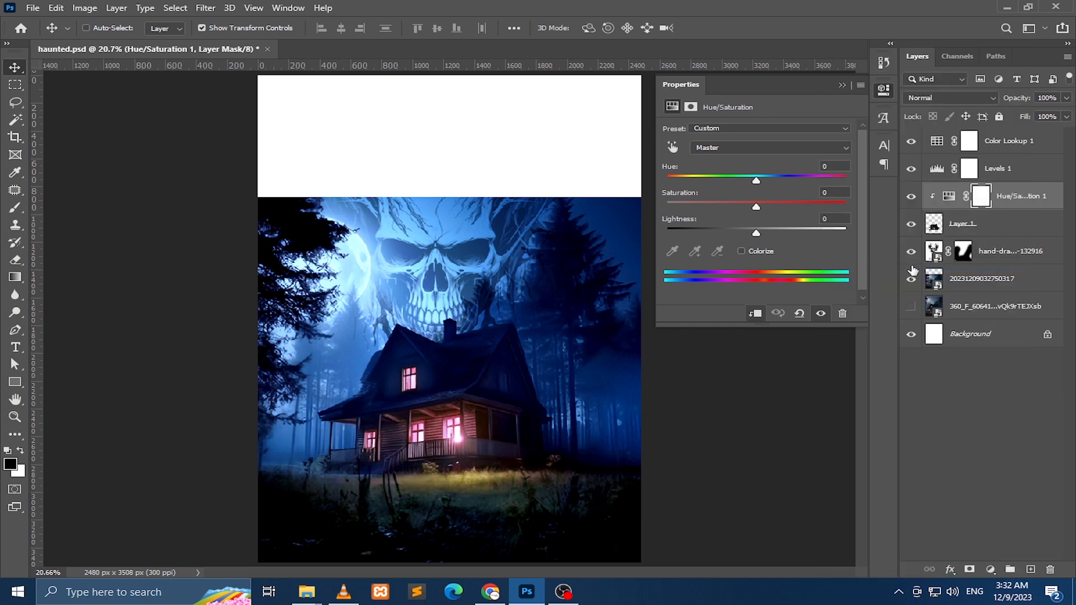
{"action": "key", "text": "ctrl+z"}
Try duplicating the Hue/Saturation adjustment and shifting the copy's master hue to +26.
{"action": "key", "text": "ctrl+j"}
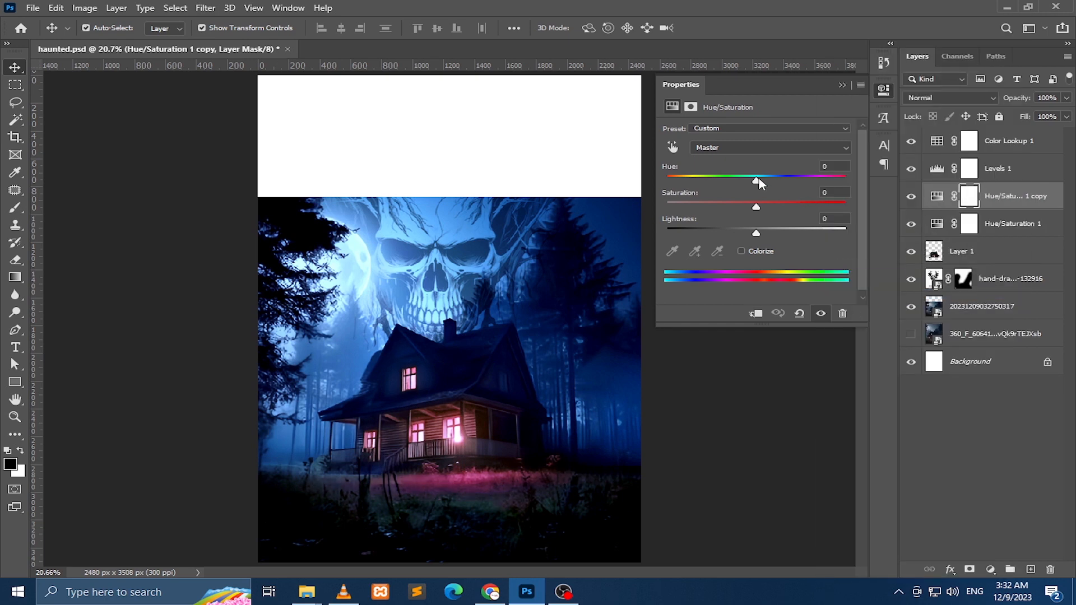
{"action": "mouse_move", "coordinate": [759, 178]}
{"action": "left_mouse_down"}
{"action": "mouse_move", "coordinate": [810, 176]}
{"action": "mouse_move", "coordinate": [780, 178]}
{"action": "left_mouse_up"}
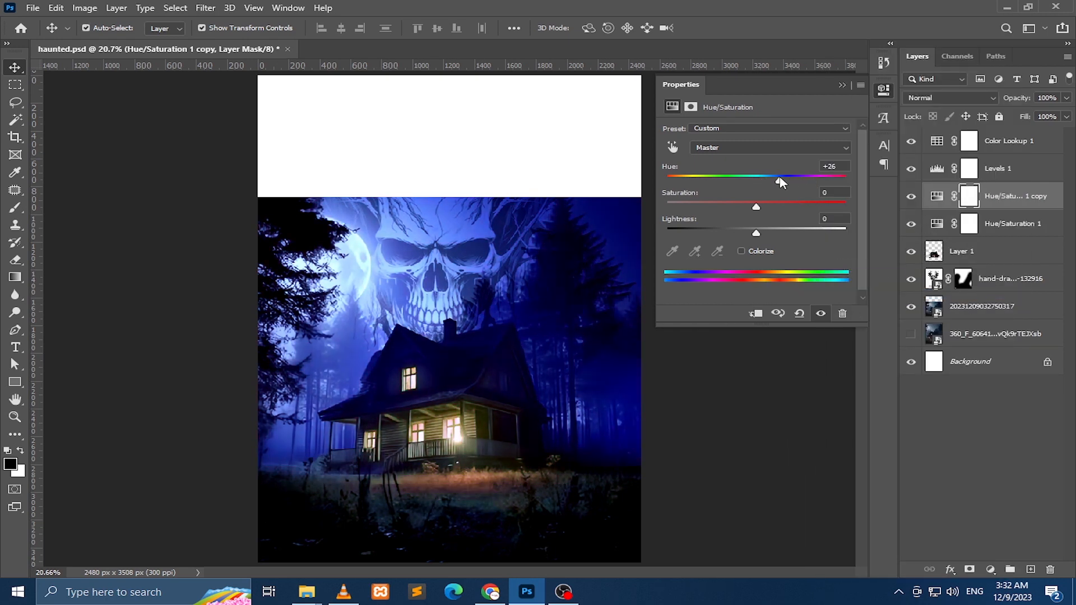
{"action": "key", "text": "ctrl+z"}
{"action": "left_click", "coordinate": [1017, 224]}
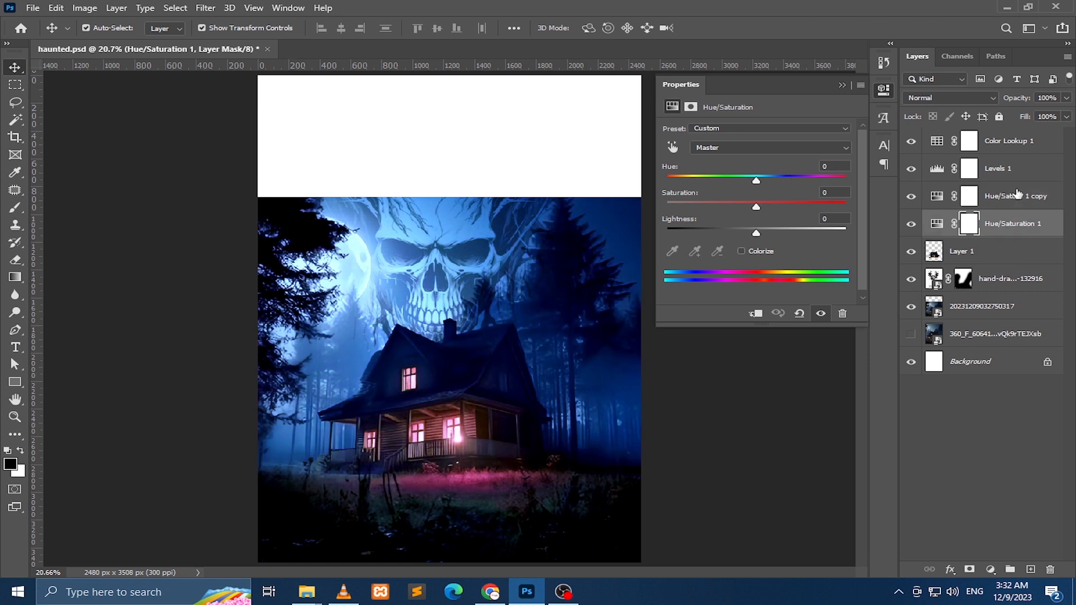
{"action": "key", "text": "ctrl+z"}
{"action": "key", "text": "ctrl+z"}
{"action": "key", "text": "ctrl+z"}
{"action": "key", "text": "ctrl+z"}
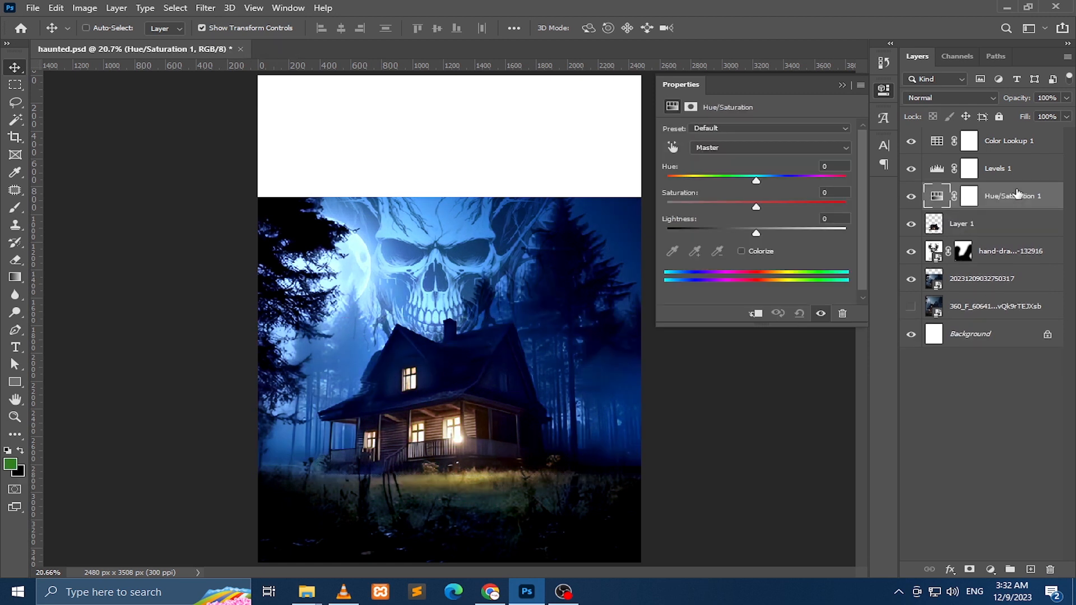
{"action": "key", "text": "ctrl+shift+z"}
Save, add a second Hue/Saturation adjustment above the first, and shift the Reds hue to +137, sampling the window light.
{"action": "key", "text": "ctrl+s"}
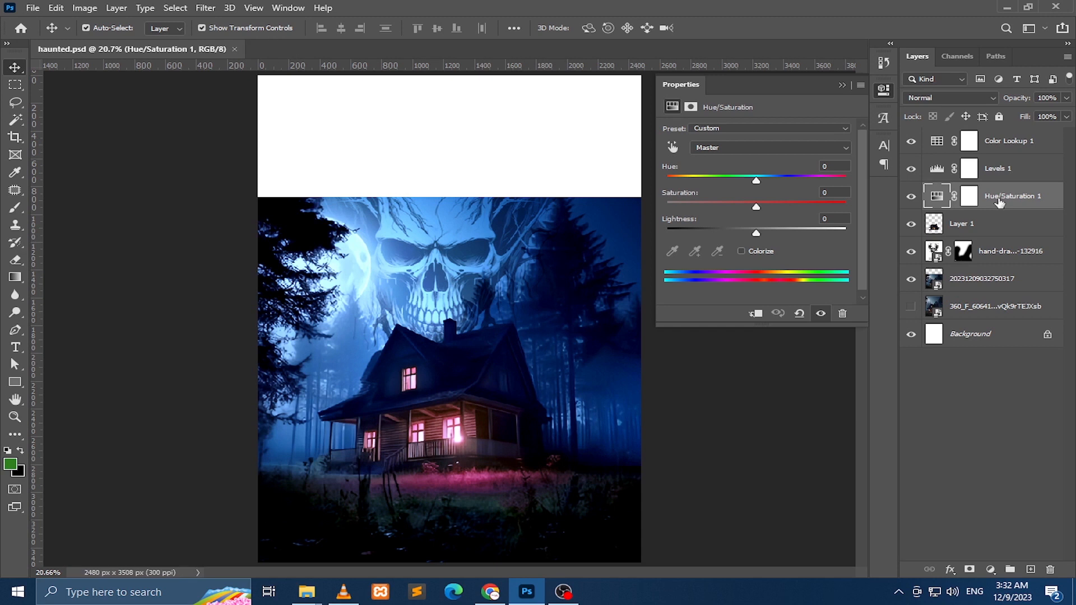
{"action": "left_click", "coordinate": [992, 569]}
{"action": "left_click", "coordinate": [984, 439]}
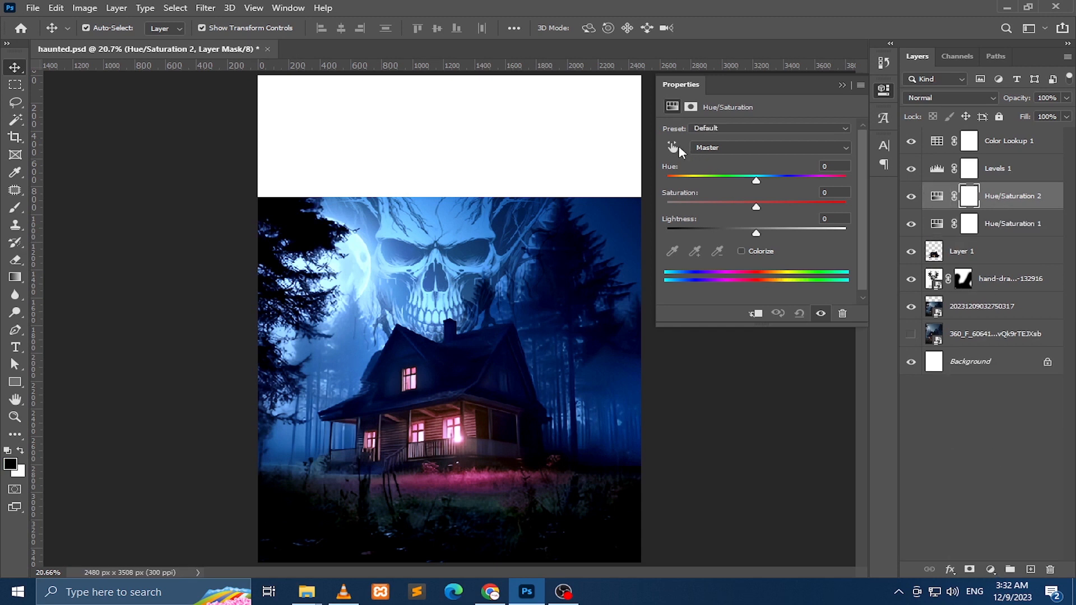
{"action": "left_click", "coordinate": [672, 147]}
{"action": "left_click_drag", "start_coordinate": [464, 429], "coordinate": [554, 440]}
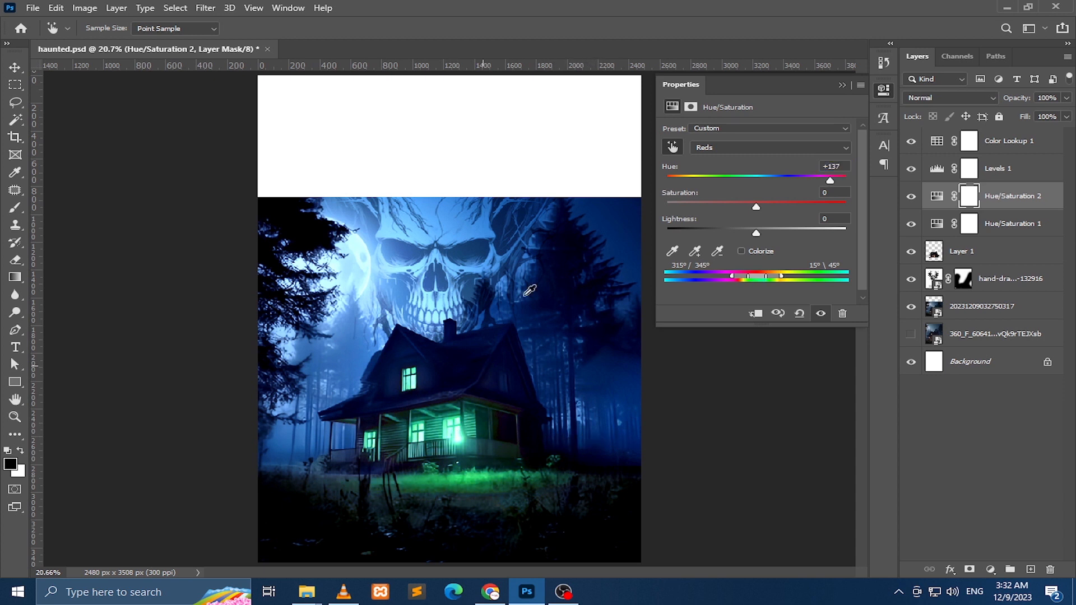
{"action": "left_click", "coordinate": [841, 87]}
{"action": "key", "text": "z"}
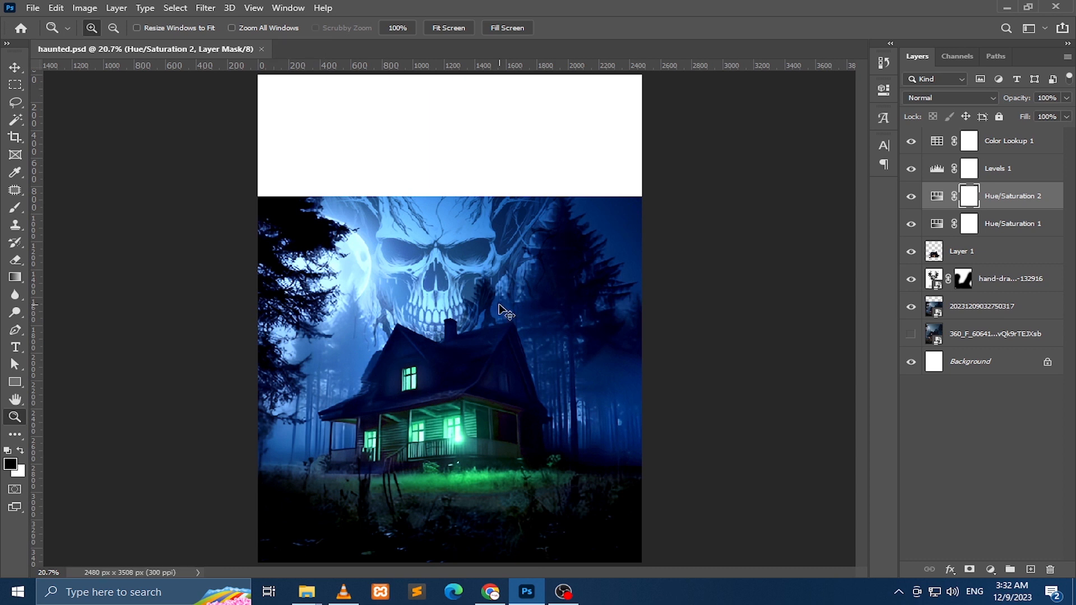
{"action": "key", "text": "v"}
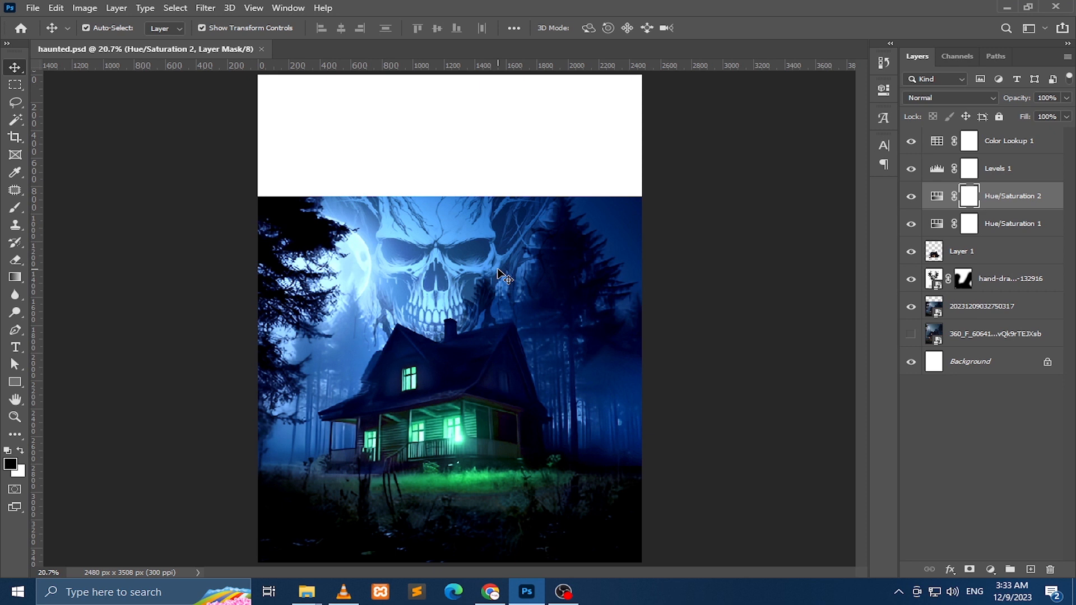
Scale the house, skull and forest layers together until they cover the blank white area at the top of the canvas.
{"action": "scroll", "coordinate": [392, 269], "scroll_direction": "down", "scroll_amount": 3}
{"action": "left_click_drag", "start_coordinate": [388, 194], "coordinate": [559, 336]}
{"action": "key", "text": "ctrl+z"}
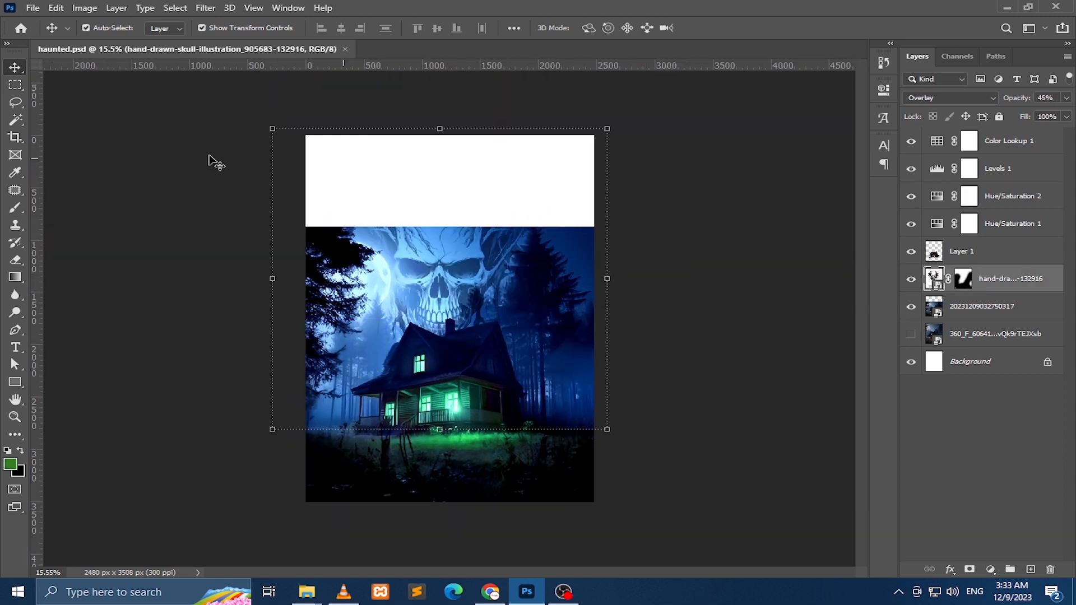
{"action": "left_click_drag", "start_coordinate": [201, 151], "coordinate": [425, 330]}
{"action": "left_click_drag", "start_coordinate": [455, 129], "coordinate": [460, 2]}
{"action": "scroll", "coordinate": [467, 177], "scroll_direction": "down", "scroll_amount": 3}
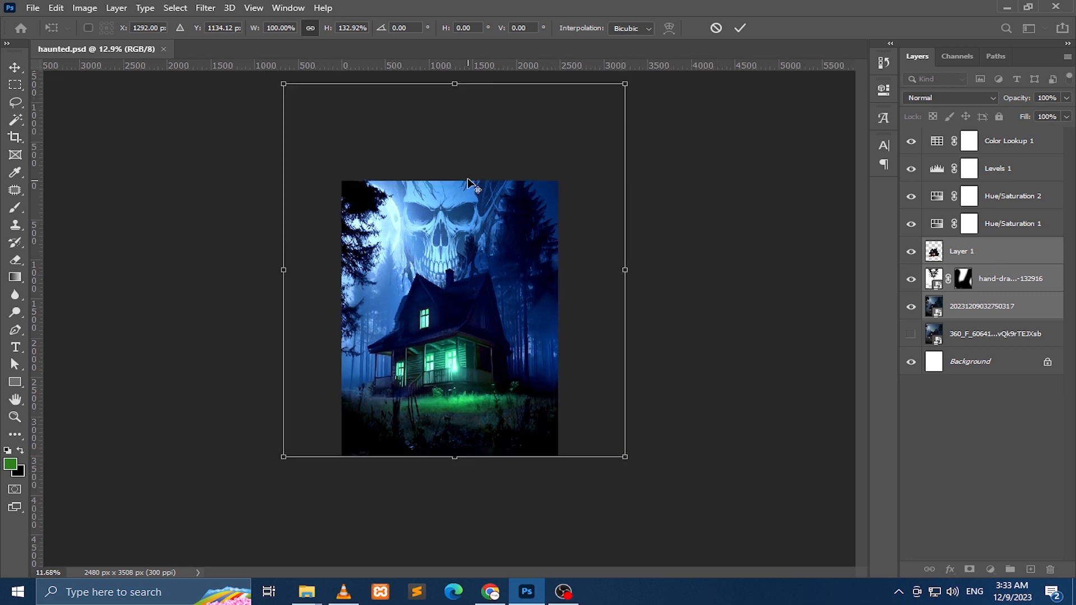
{"action": "left_click_drag", "start_coordinate": [597, 292], "coordinate": [669, 314]}
{"action": "key", "text": "Return"}
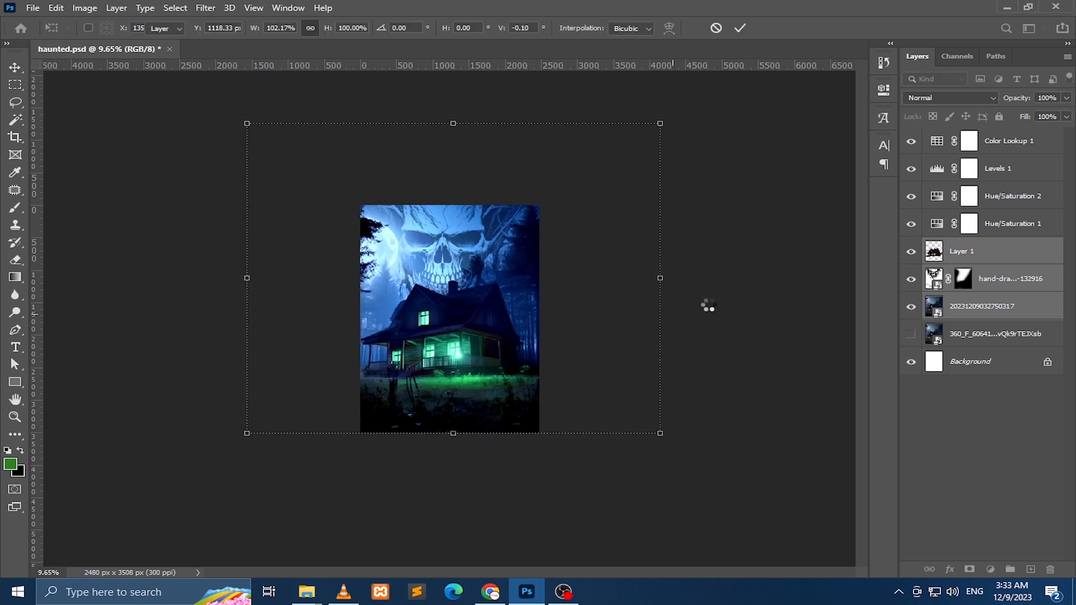
{"action": "key", "text": "Return"}
Crop the thin white strip off the lower edge of the canvas, making it 2480 x 3436 px, and save.
{"action": "key", "text": "z"}
{"action": "left_click", "coordinate": [434, 268]}
{"action": "key", "text": "c"}
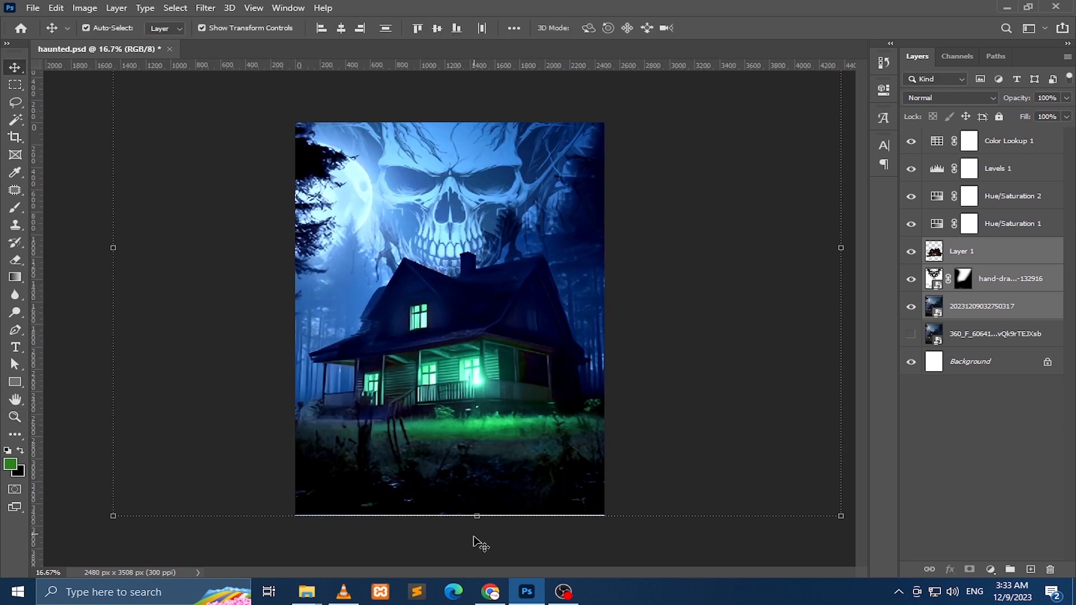
{"action": "left_click_drag", "start_coordinate": [457, 519], "coordinate": [460, 511]}
{"action": "key", "text": "ctrl+s"}
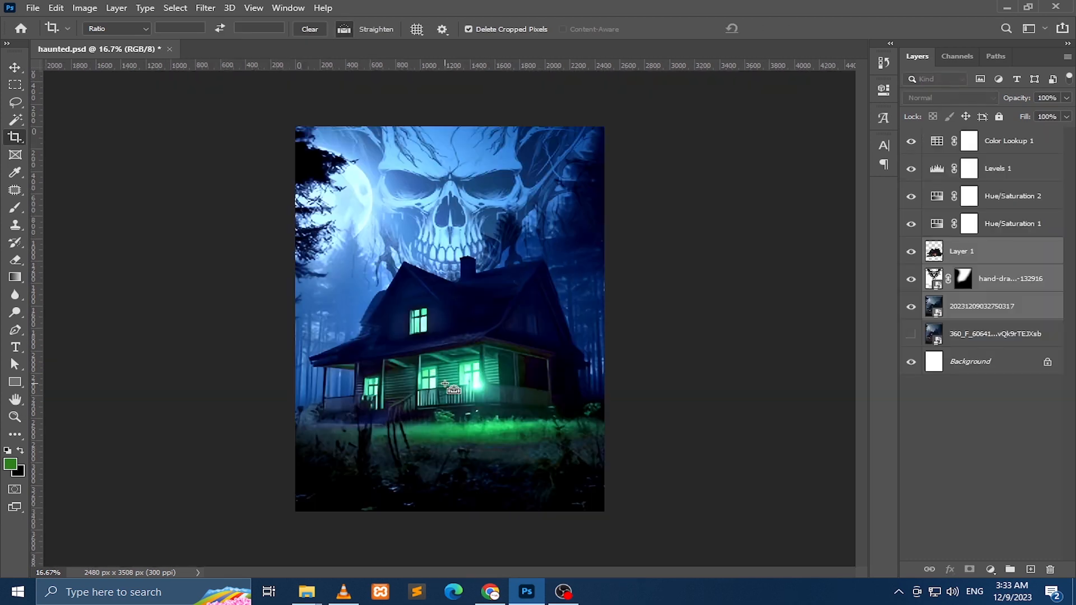
{"action": "left_click", "coordinate": [485, 219]}
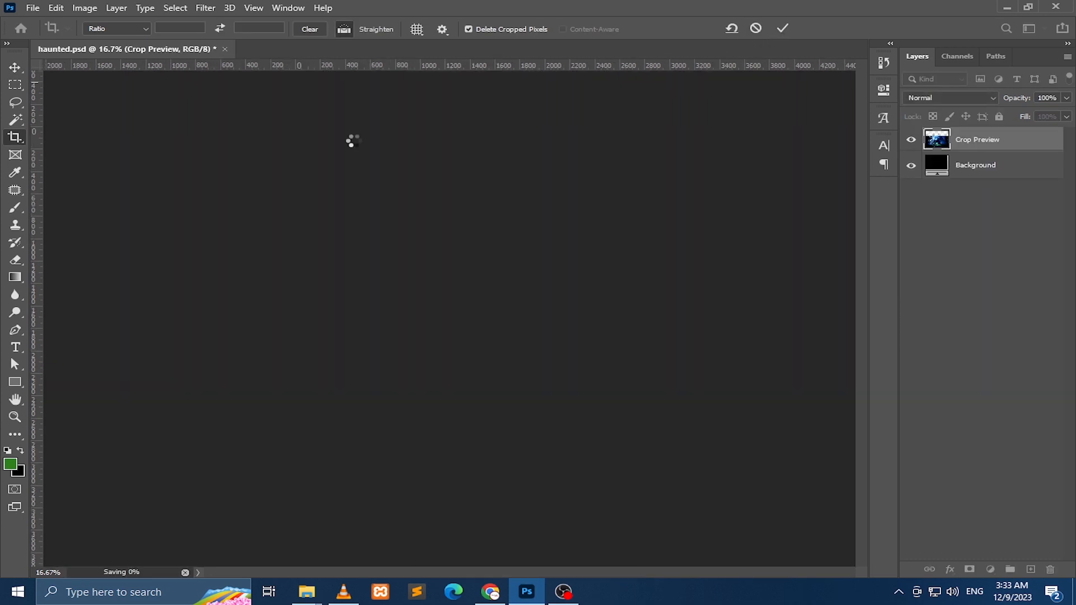
{"action": "key", "text": "z"}
{"action": "key", "text": "ctrl+0"}
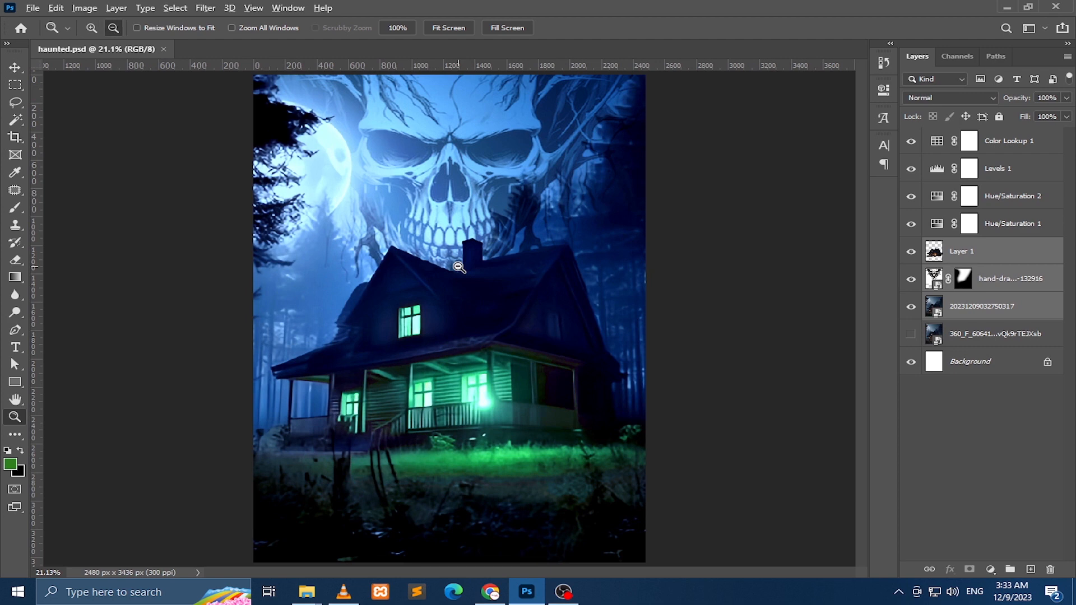
Group the layers from Color Lookup 1 down to the visible forest image, lock the group, and save.
{"action": "scroll", "coordinate": [439, 260], "scroll_direction": "down", "scroll_amount": 2}
{"action": "key", "text": "v"}
{"action": "left_click", "coordinate": [991, 152]}
{"action": "left_click", "coordinate": [990, 297], "text": "shift"}
{"action": "key", "text": "ctrl+g"}
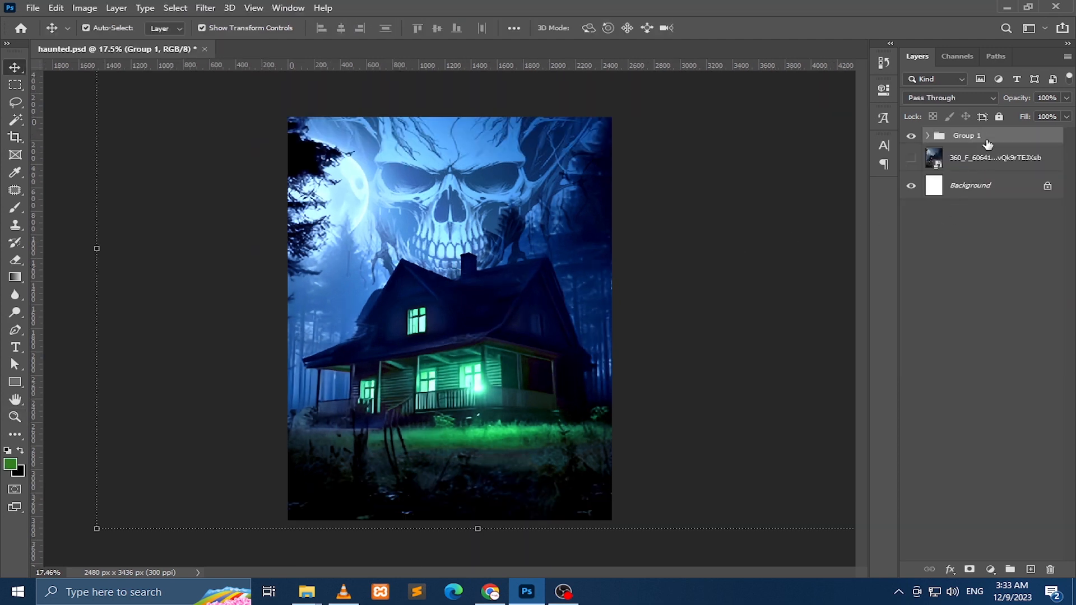
{"action": "key", "text": "ctrl+s"}
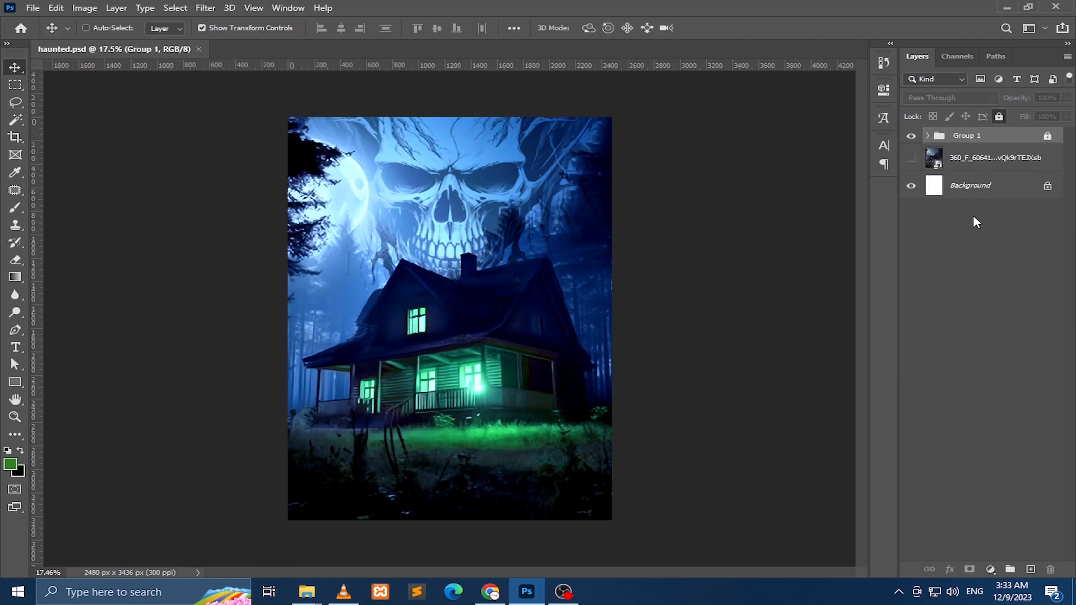
Try stamping all visible layers into a new layer and giving it a black (000000) Inner Shadow.
{"action": "key", "text": "ctrl+alt+shift+e"}
{"action": "left_click", "coordinate": [950, 569]}
{"action": "left_click", "coordinate": [975, 481]}
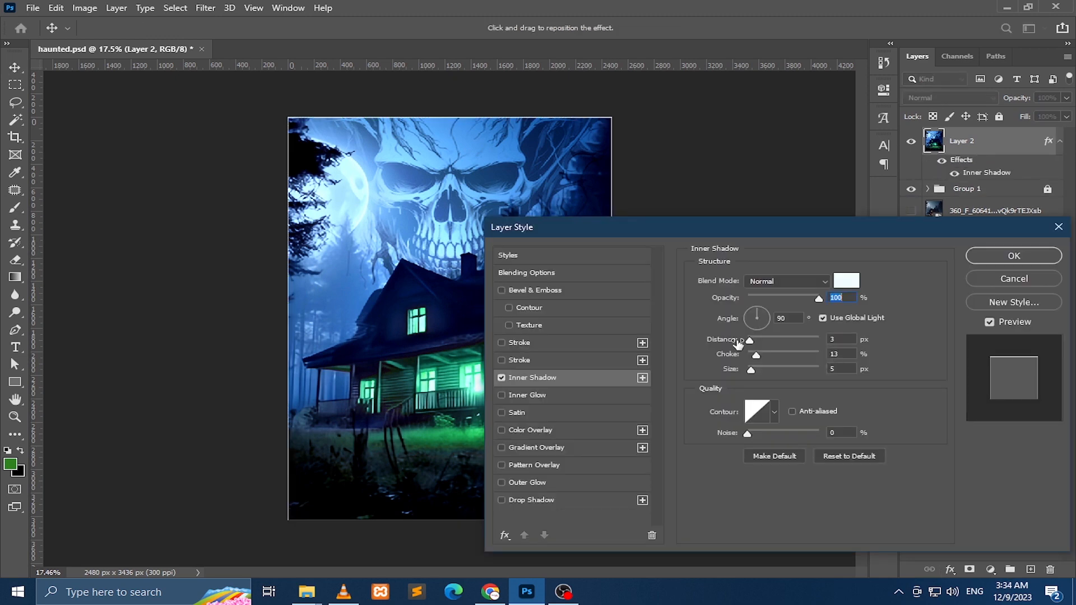
{"action": "left_click_drag", "start_coordinate": [751, 370], "coordinate": [785, 370]}
{"action": "left_click", "coordinate": [845, 280]}
{"action": "left_click_drag", "start_coordinate": [723, 459], "coordinate": [649, 533]}
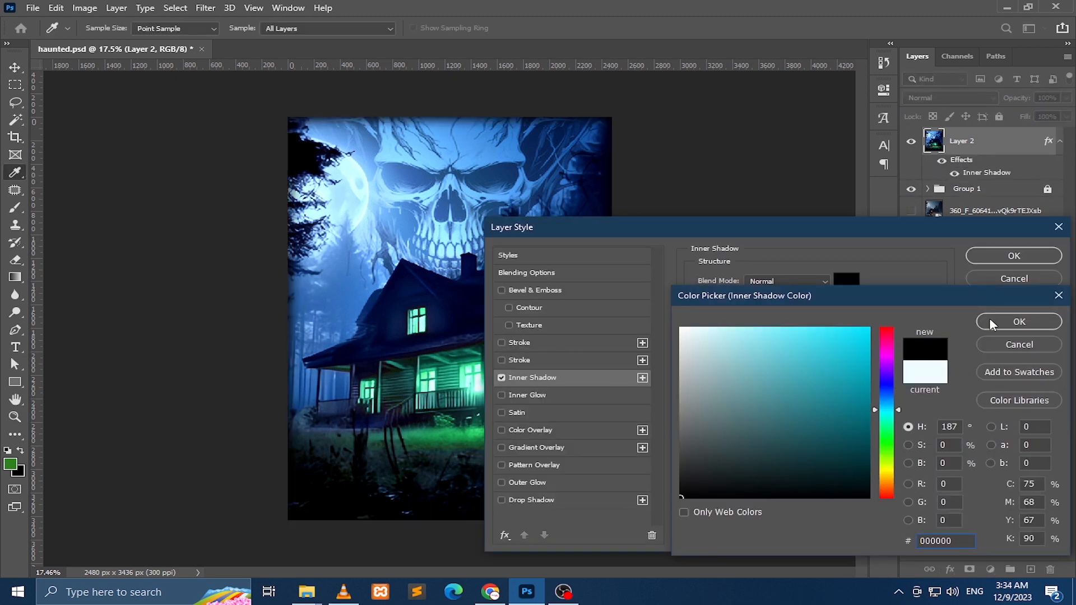
{"action": "left_click", "coordinate": [990, 320]}
Try the Inner Shadow at size 250 px with lower opacity and more choke, then undo the effect and the stamped layer.
{"action": "left_click_drag", "start_coordinate": [784, 371], "coordinate": [821, 370]}
{"action": "mouse_move", "coordinate": [756, 354]}
{"action": "left_mouse_down"}
{"action": "mouse_move", "coordinate": [783, 353]}
{"action": "mouse_move", "coordinate": [744, 354]}
{"action": "left_mouse_up"}
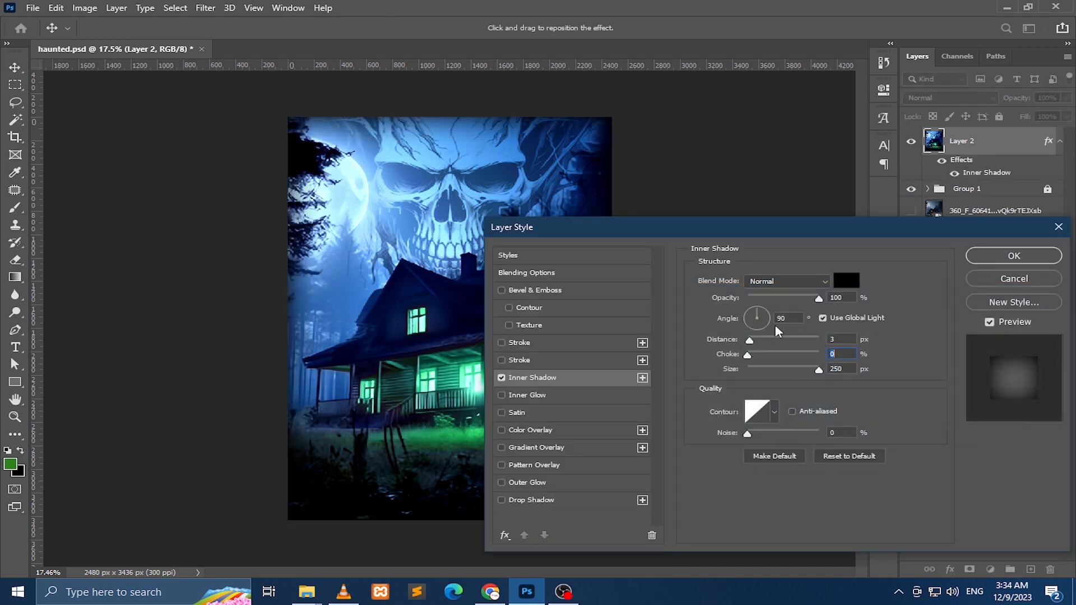
{"action": "left_click_drag", "start_coordinate": [818, 297], "coordinate": [785, 297]}
{"action": "left_click_drag", "start_coordinate": [748, 354], "coordinate": [768, 354]}
{"action": "key", "text": "Return"}
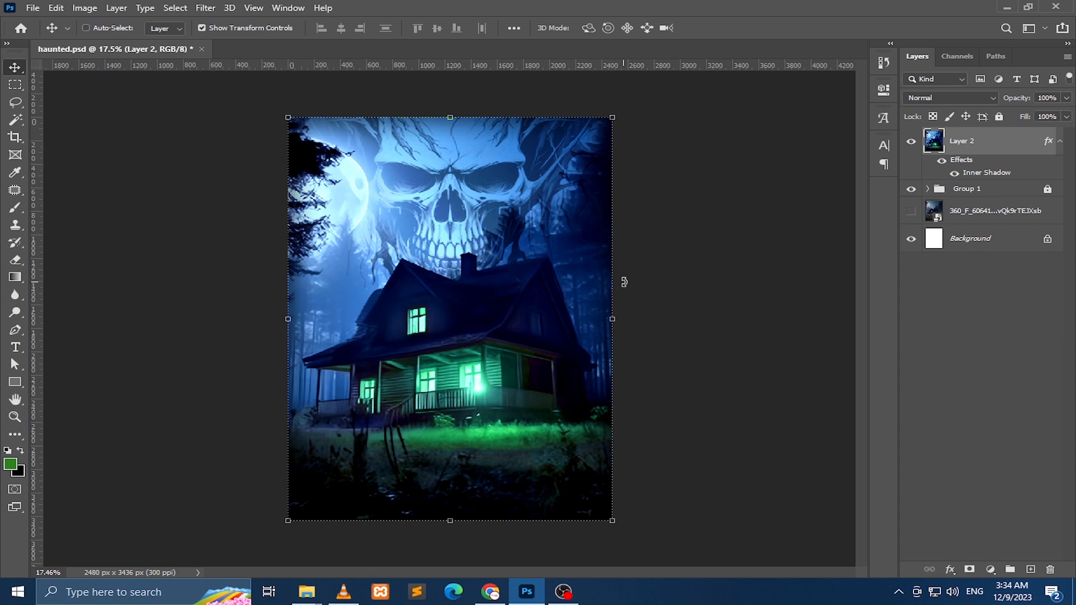
{"action": "key", "text": "ctrl+z"}
{"action": "key", "text": "ctrl+z"}
Expand and unlock the layer group, and change the Color Lookup adjustment's 3DLUT file to filmstock_50.3dl.
{"action": "left_click", "coordinate": [926, 136]}
{"action": "left_click", "coordinate": [999, 116]}
{"action": "left_click", "coordinate": [1008, 157]}
{"action": "left_click", "coordinate": [911, 157]}
{"action": "left_click", "coordinate": [910, 158]}
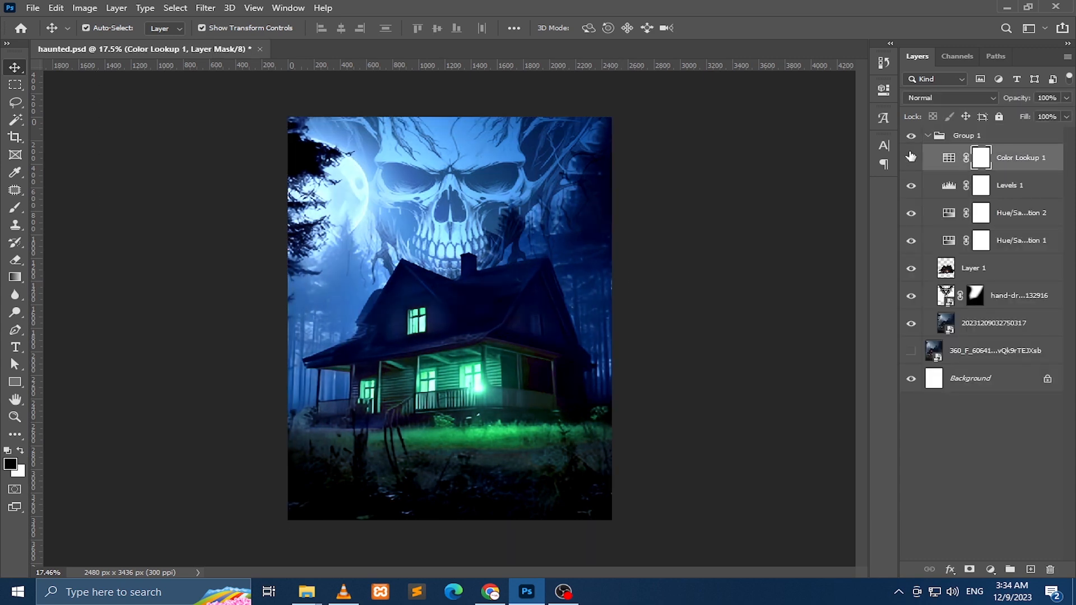
{"action": "double_click", "coordinate": [948, 158]}
{"action": "scroll", "coordinate": [794, 130], "scroll_direction": "down", "scroll_amount": 2}
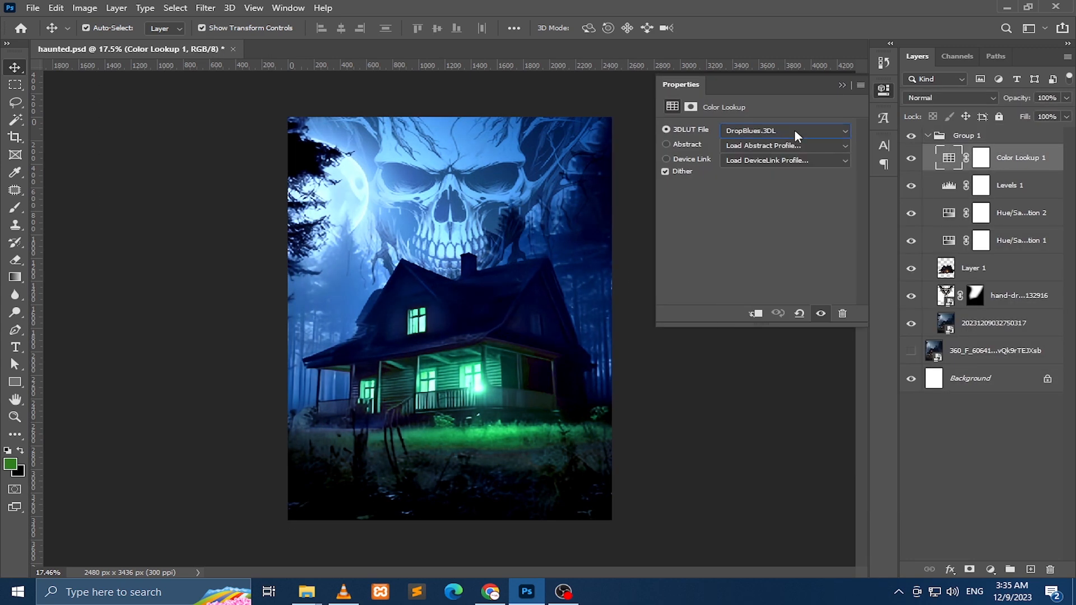
{"action": "scroll", "coordinate": [795, 130], "scroll_direction": "down", "scroll_amount": 1}
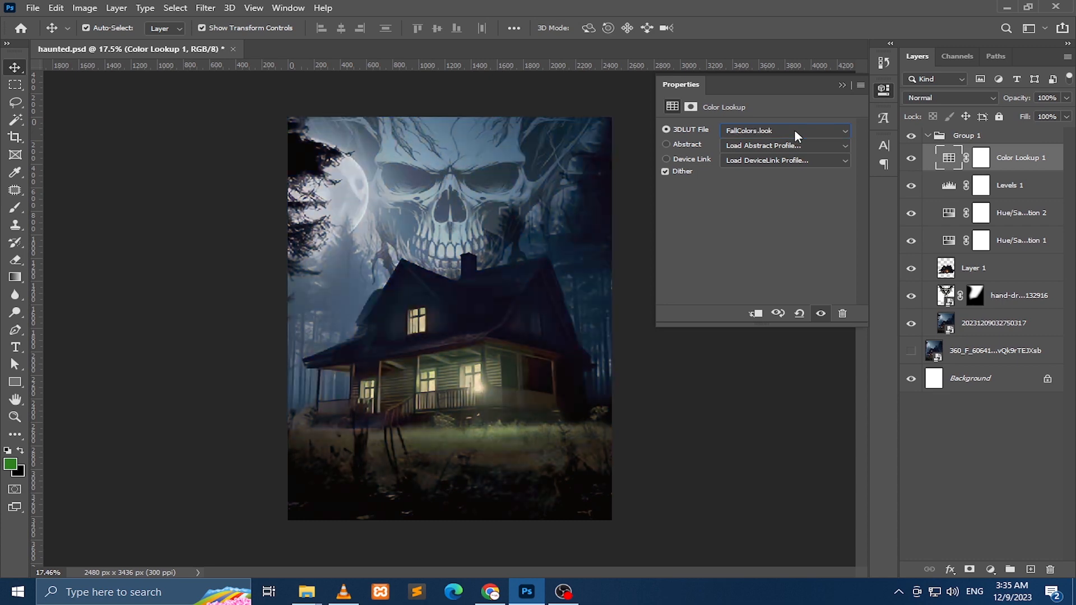
{"action": "scroll", "coordinate": [795, 129], "scroll_direction": "down", "scroll_amount": 1}
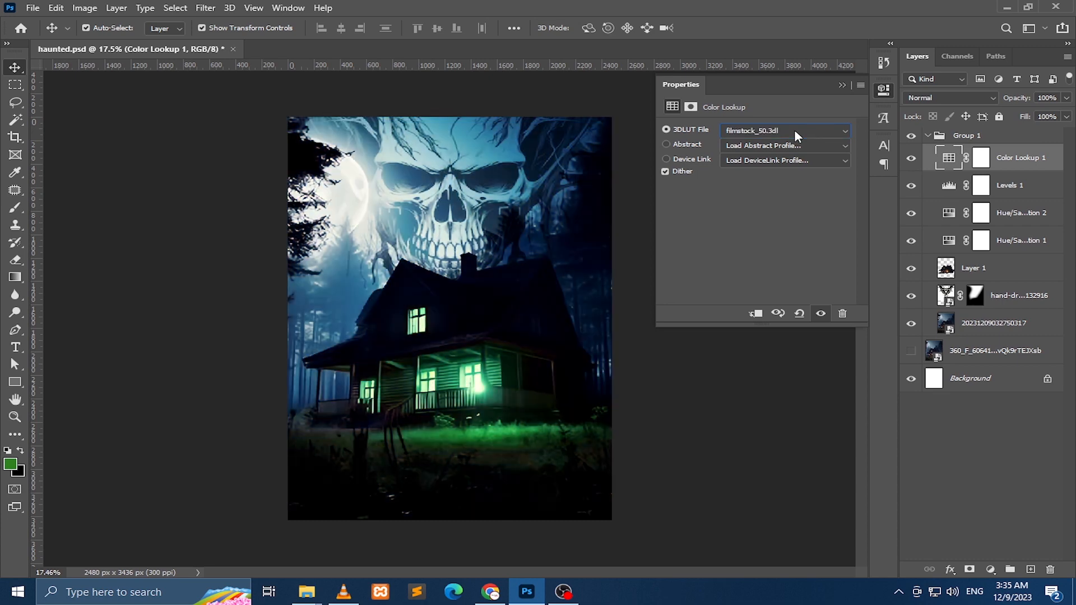
Set the Color Lookup adjustment layer's opacity to 51%.
{"action": "left_click_drag", "start_coordinate": [997, 103], "coordinate": [936, 101]}
{"action": "left_click_drag", "start_coordinate": [863, 103], "coordinate": [906, 99]}
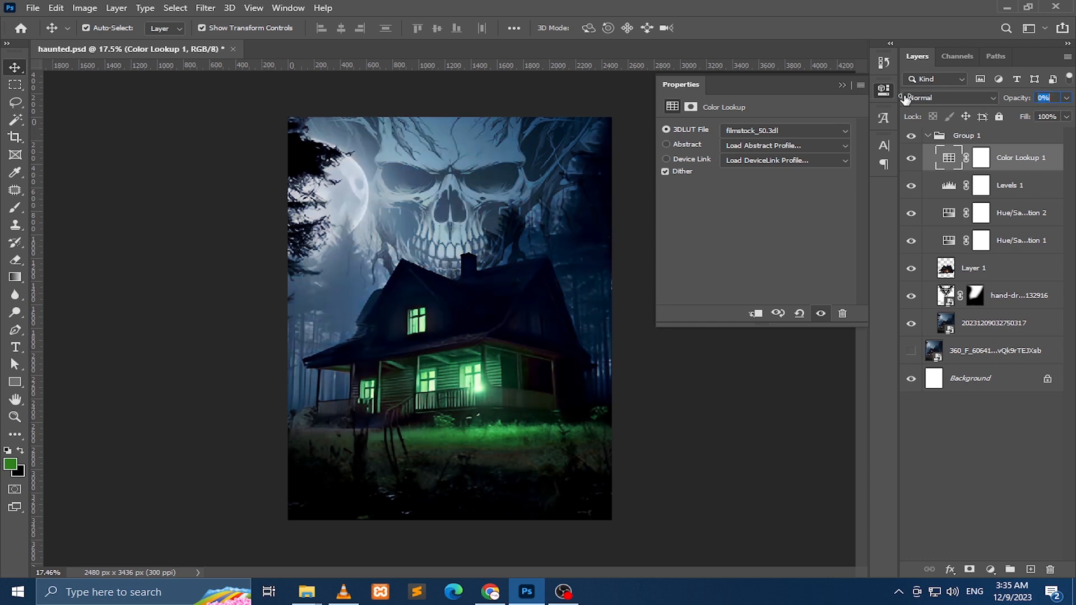
{"action": "left_click_drag", "start_coordinate": [1043, 99], "coordinate": [1053, 100]}
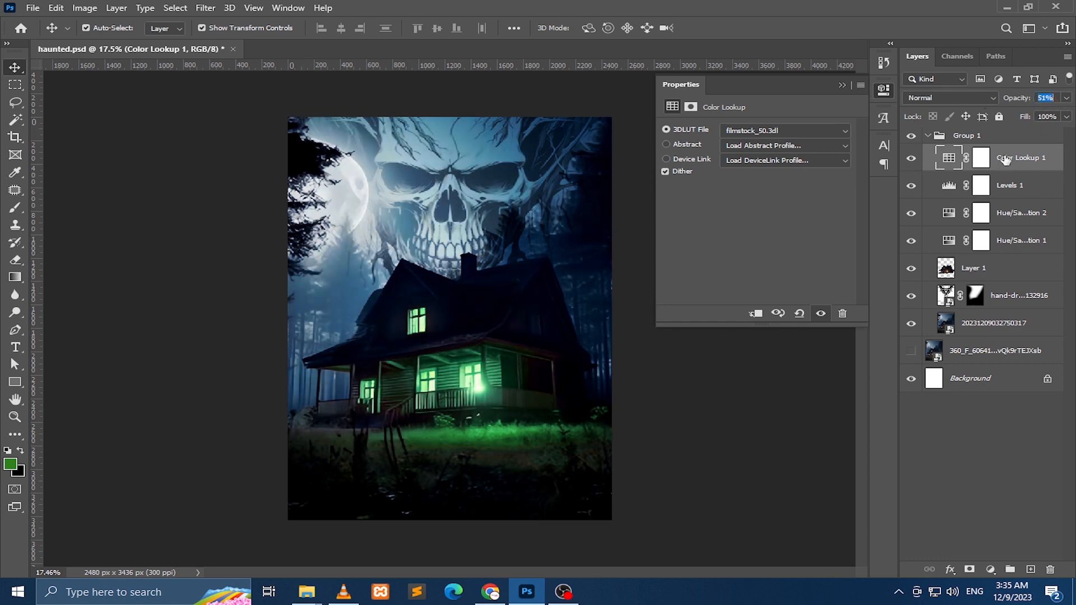
Add an Exposure adjustment of +0.72 above the Levels layer, and set the Levels shadow input to 14.
{"action": "left_click", "coordinate": [981, 185]}
{"action": "left_click", "coordinate": [990, 569]}
{"action": "left_click", "coordinate": [1001, 405]}
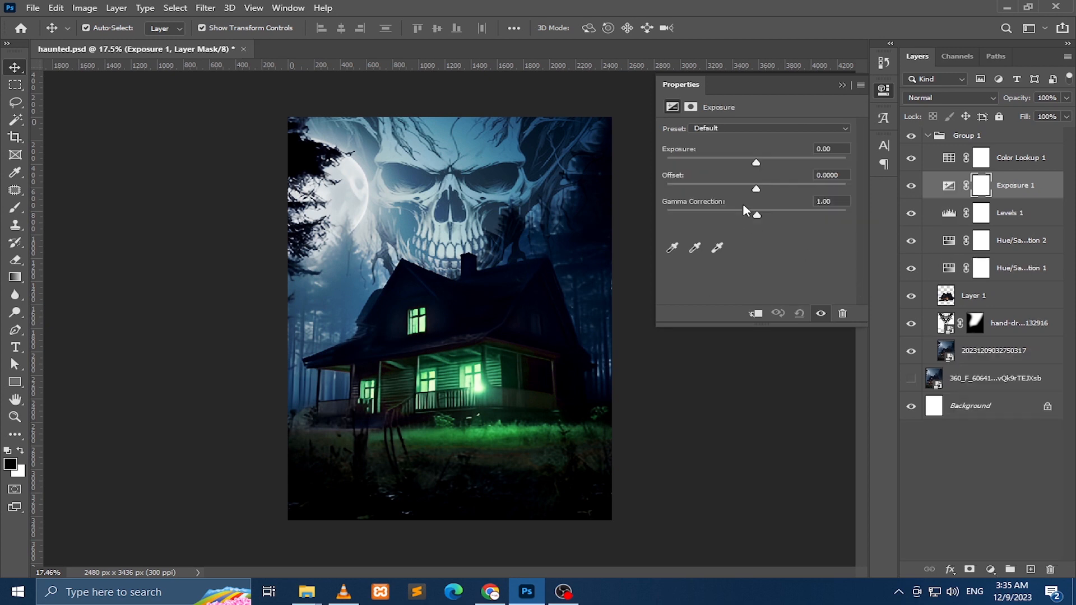
{"action": "left_click_drag", "start_coordinate": [756, 162], "coordinate": [759, 188]}
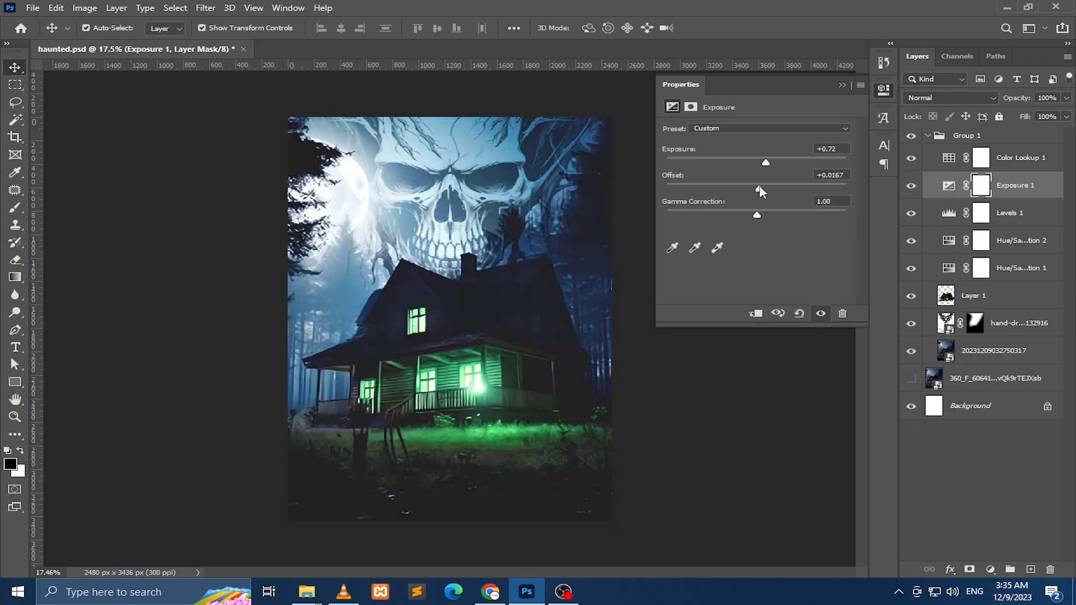
{"action": "left_click", "coordinate": [956, 213]}
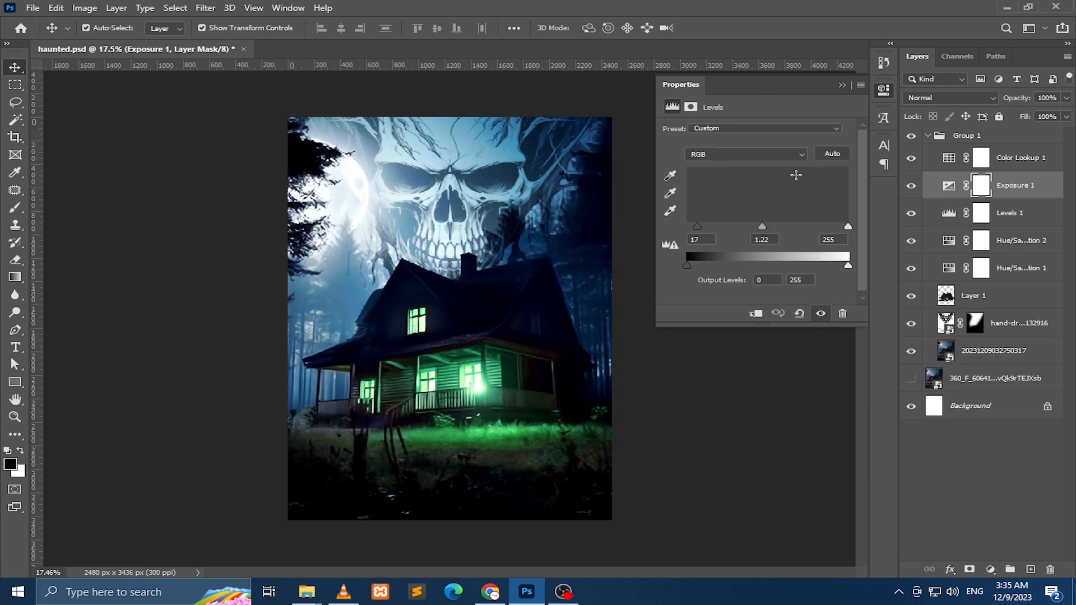
{"action": "left_click_drag", "start_coordinate": [704, 228], "coordinate": [693, 227]}
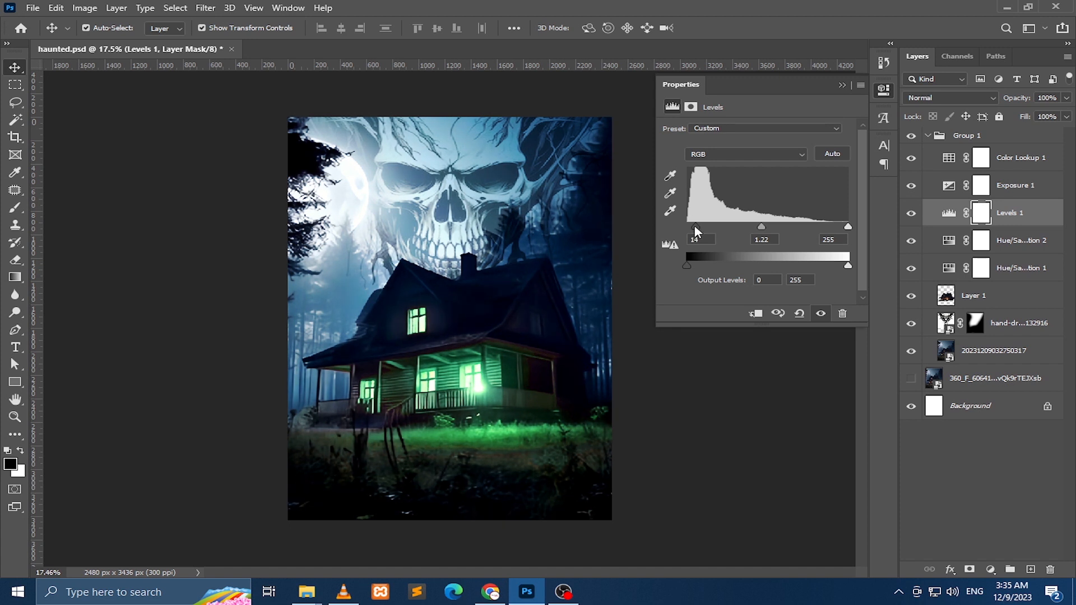
{"action": "left_click", "coordinate": [841, 85]}
Lock the layer group again and save the document.
{"action": "left_click", "coordinate": [1001, 139]}
{"action": "left_click", "coordinate": [998, 117]}
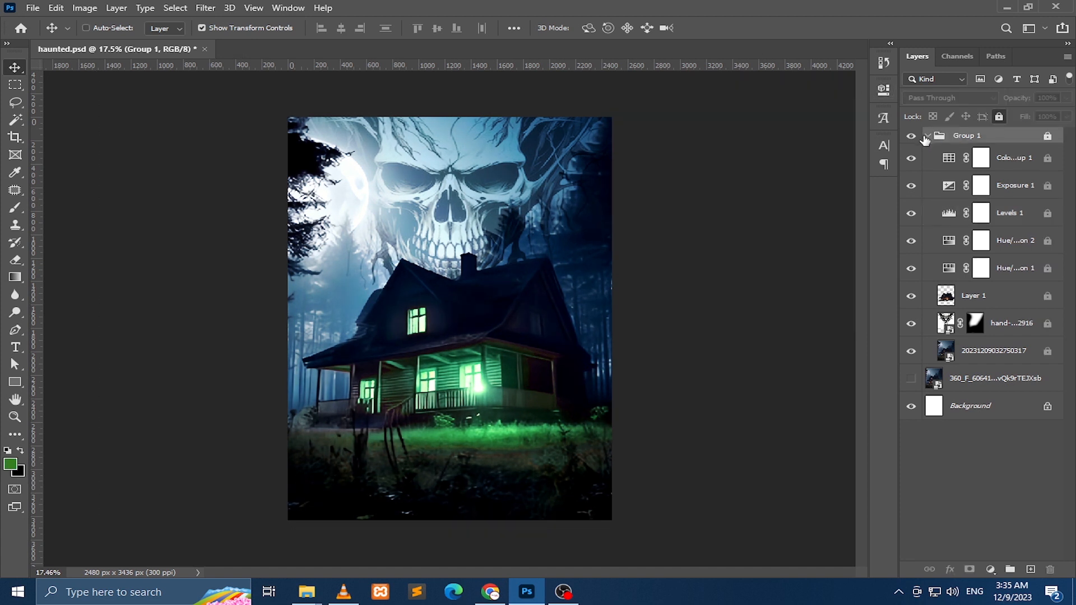
{"action": "key", "text": "ctrl+s"}
Add the text "haunted" over the house porch and color it red (ff0000).
{"action": "key", "text": "t"}
{"action": "left_click", "coordinate": [443, 395]}
{"action": "type", "text": "haunted"}
{"action": "key", "text": "ctrl+a"}
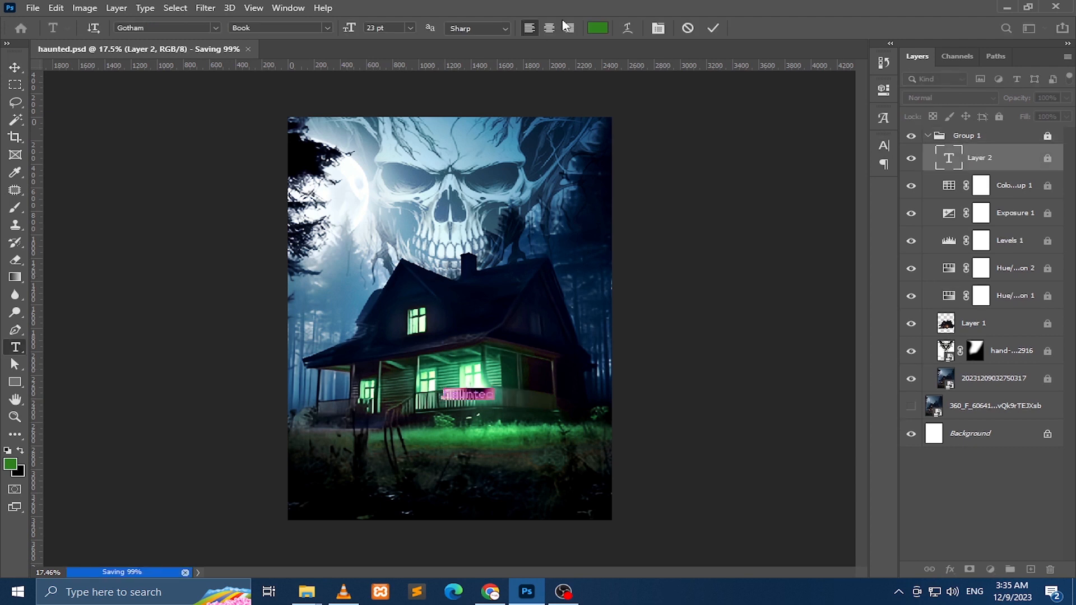
{"action": "left_click", "coordinate": [598, 28]}
{"action": "type", "text": "ffffff"}
{"action": "left_click", "coordinate": [868, 328]}
{"action": "left_click", "coordinate": [885, 327]}
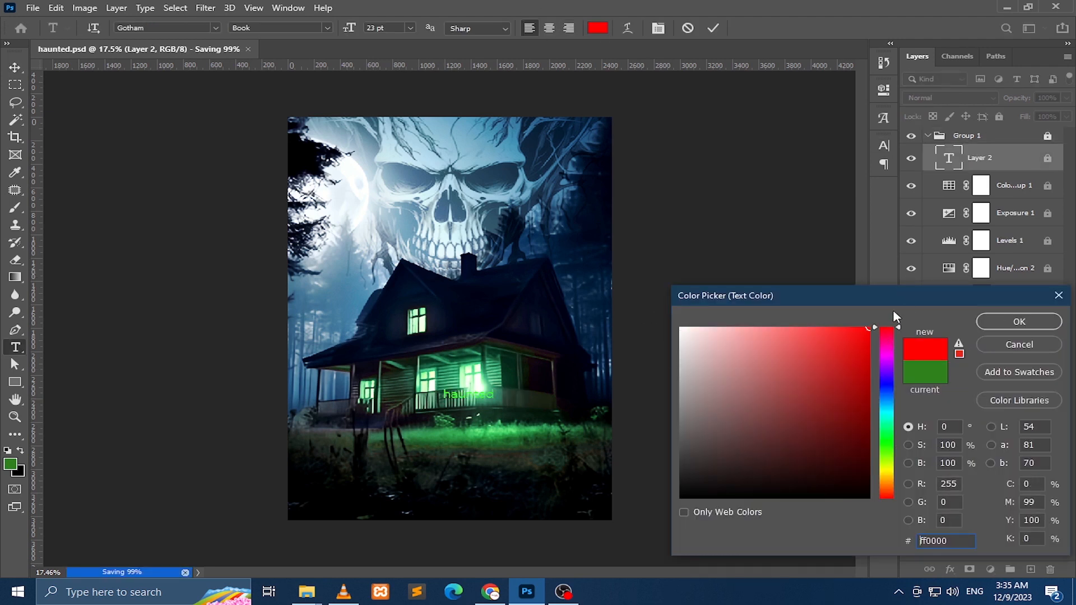
{"action": "left_click", "coordinate": [1018, 321]}
Set the "haunted" text in all caps and enlarge it to 44 pt.
{"action": "left_click", "coordinate": [882, 145]}
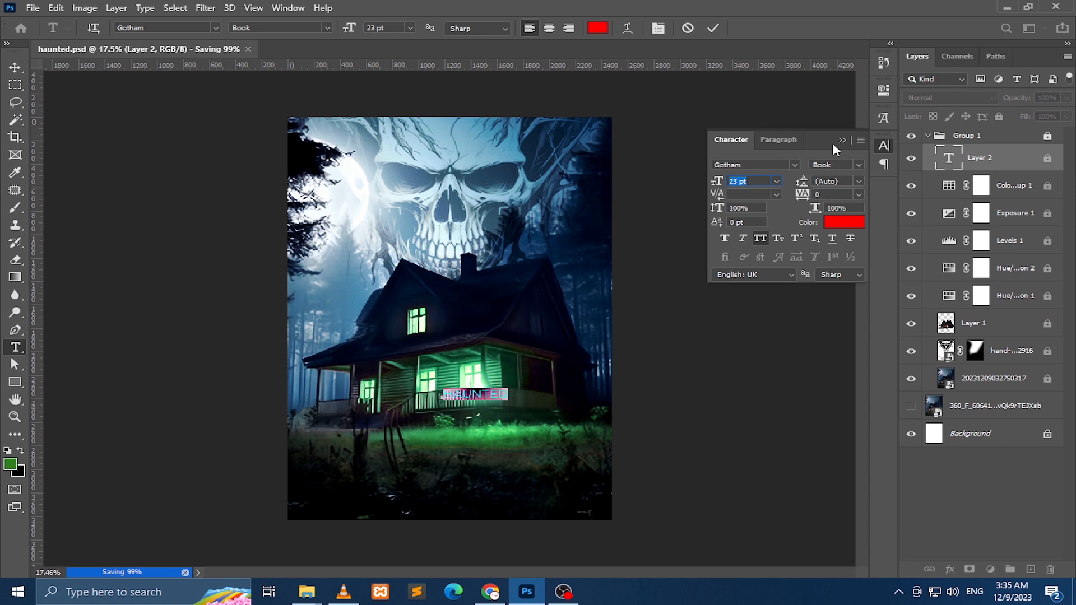
{"action": "left_click_drag", "start_coordinate": [346, 30], "coordinate": [362, 32]}
{"action": "left_click", "coordinate": [15, 68]}
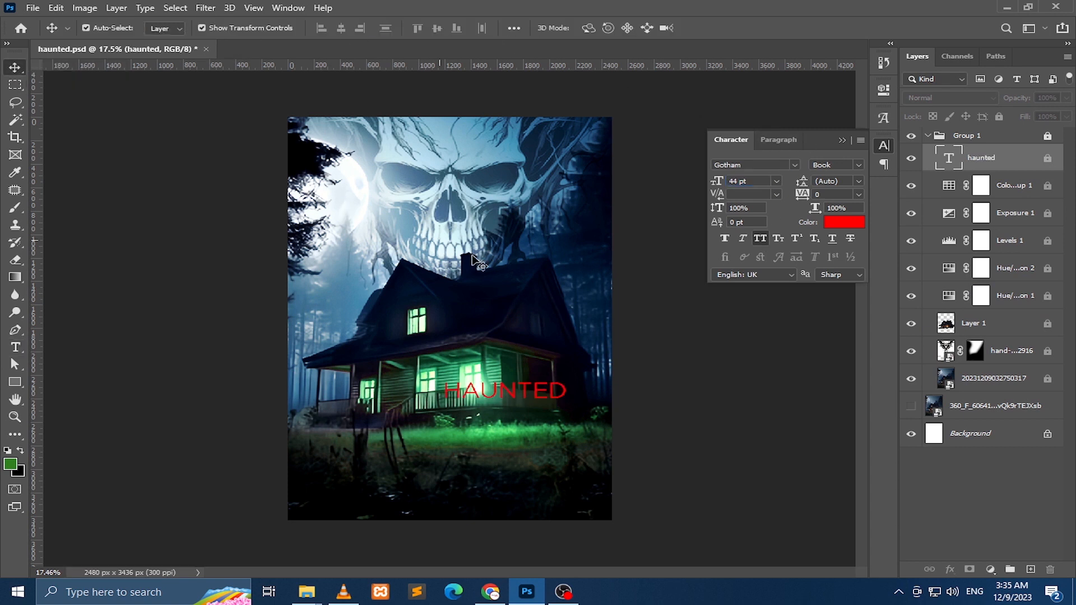
Move the "haunted" text layer above the locked group, and place the text on the grass below the house at 58.84 pt.
{"action": "left_click_drag", "start_coordinate": [541, 301], "coordinate": [496, 339]}
{"action": "key", "text": "Return"}
{"action": "left_click_drag", "start_coordinate": [1001, 159], "coordinate": [996, 131]}
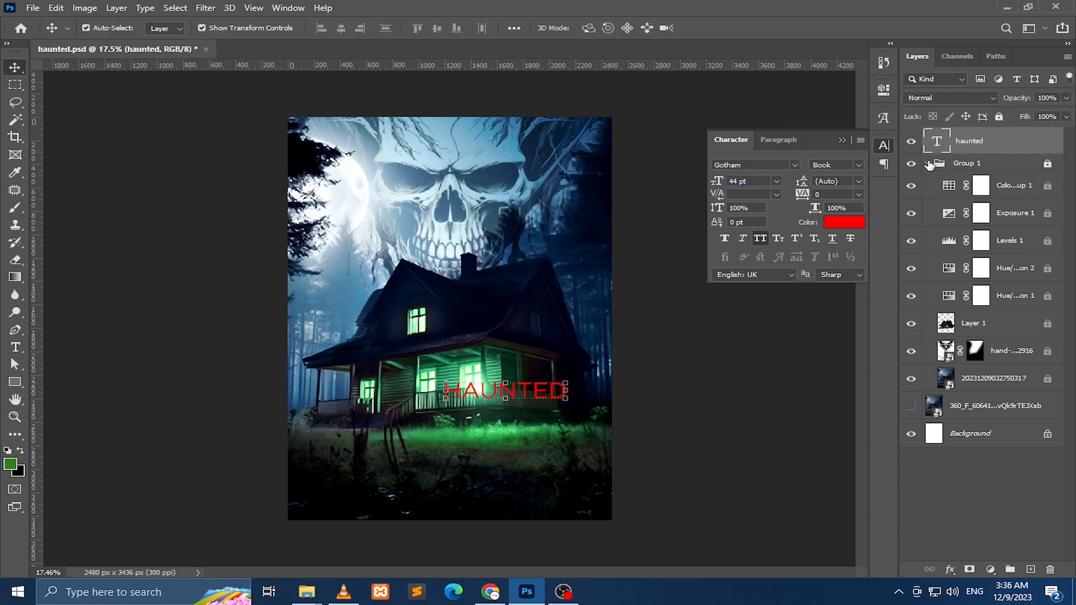
{"action": "left_click", "coordinate": [927, 163]}
{"action": "left_click_drag", "start_coordinate": [533, 225], "coordinate": [487, 284]}
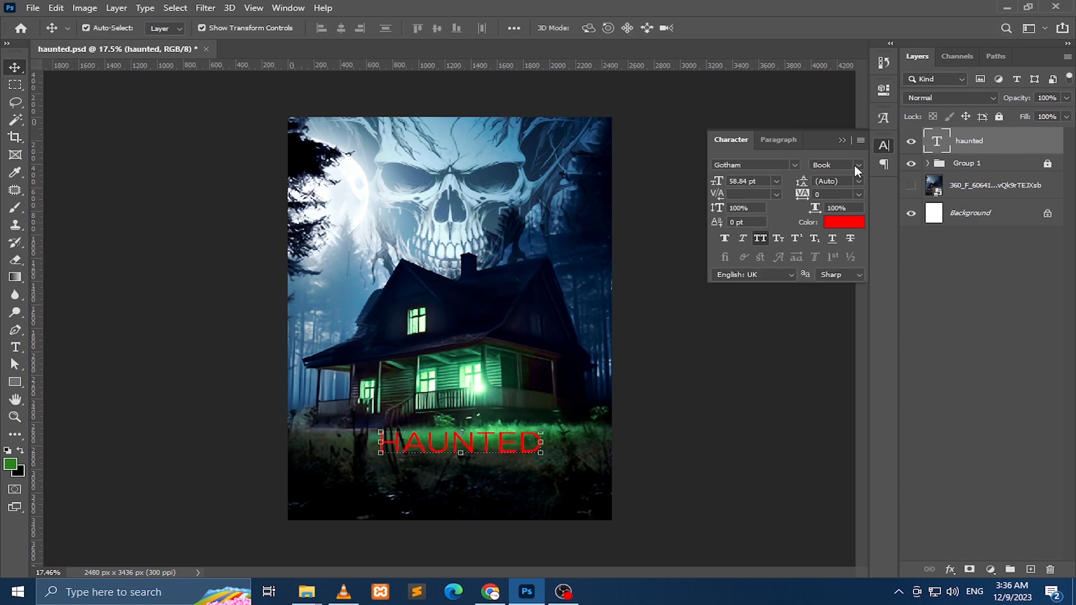
Set the HAUNTED title in white Montserrat Black at 44 pt.
{"action": "left_click", "coordinate": [726, 165]}
{"action": "type", "text": "mon"}
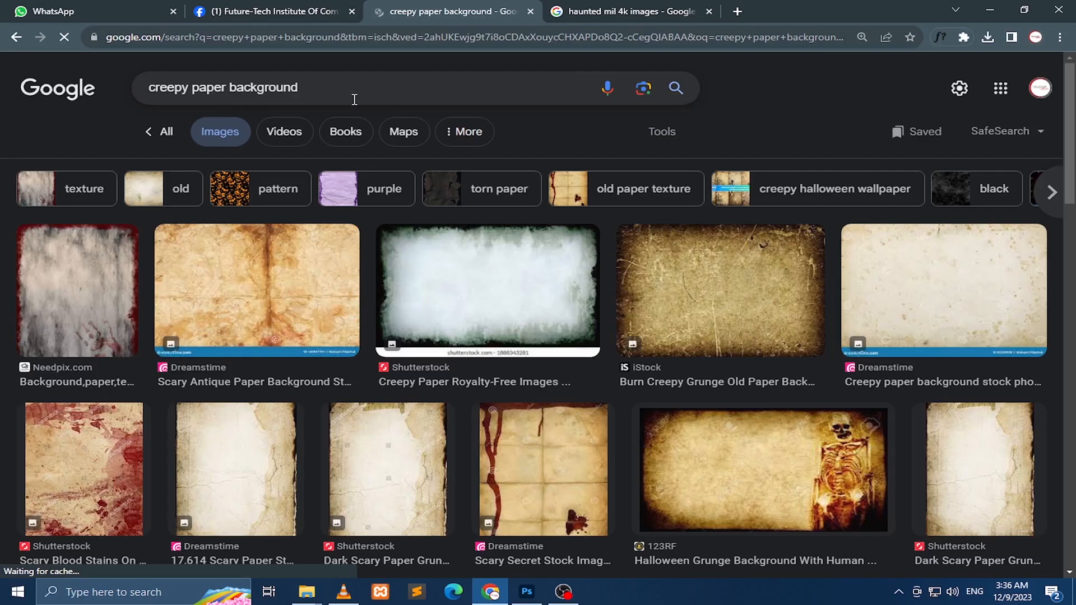
Switch to the browser and search Google Images for "creepy,old,broken paper background".
{"action": "left_click", "coordinate": [354, 99]}
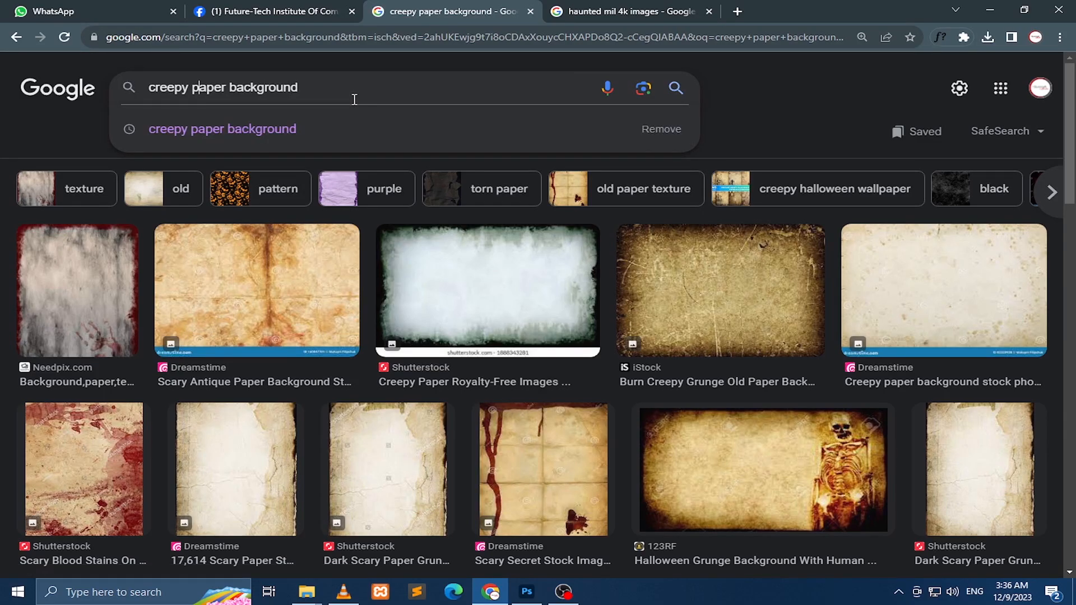
{"action": "type", "text": ",old,br"}
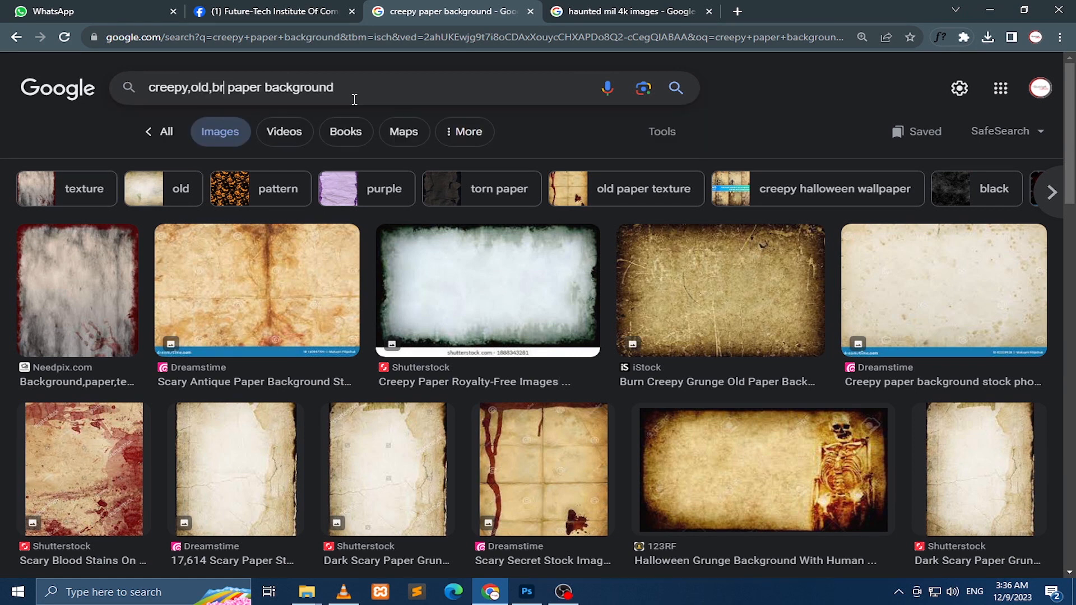
{"action": "type", "text": "oken"}
{"action": "key", "text": "Return"}
{"action": "key", "text": "super+period"}
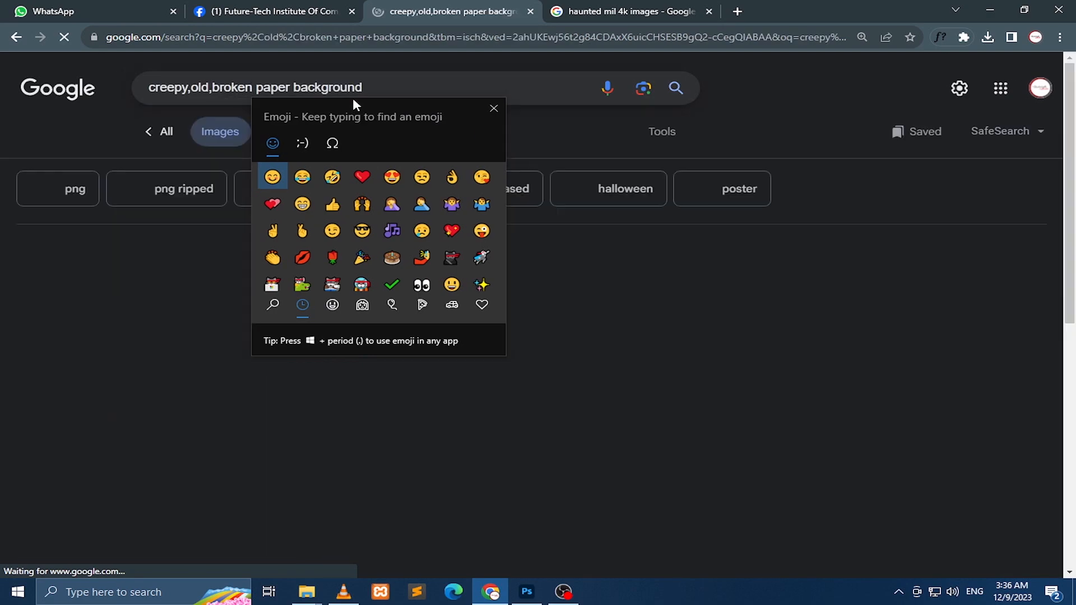
{"action": "key", "text": "Escape"}
Browse the image results and related textures, and copy the Adobe Stock black and white old paper texture.
{"action": "scroll", "coordinate": [606, 183], "scroll_direction": "down", "scroll_amount": 15}
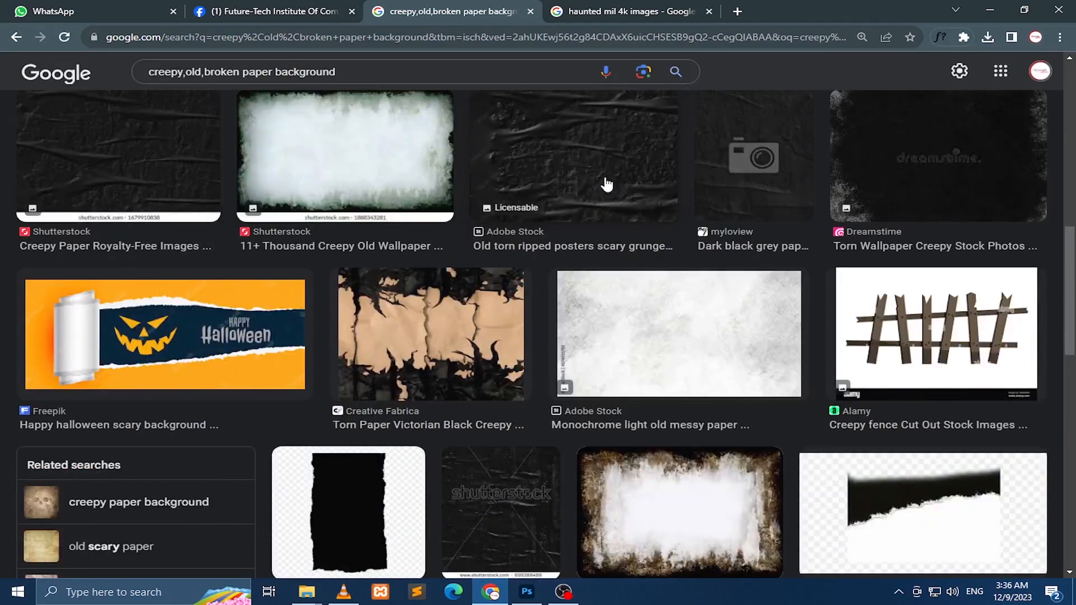
{"action": "left_click", "coordinate": [685, 325]}
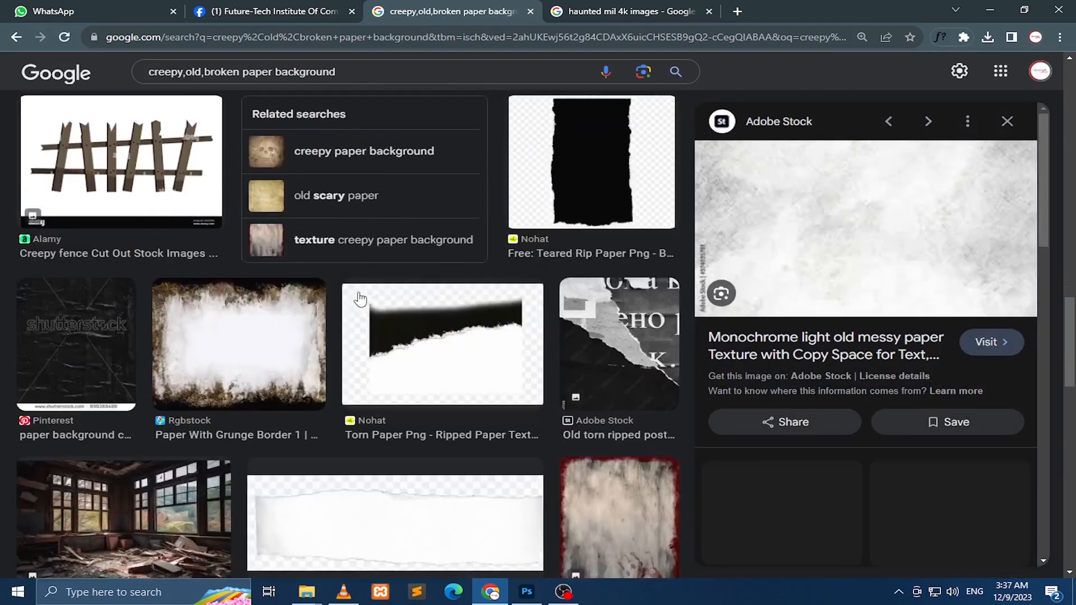
{"action": "scroll", "coordinate": [644, 347], "scroll_direction": "down", "scroll_amount": 5}
{"action": "scroll", "coordinate": [809, 404], "scroll_direction": "down", "scroll_amount": 5}
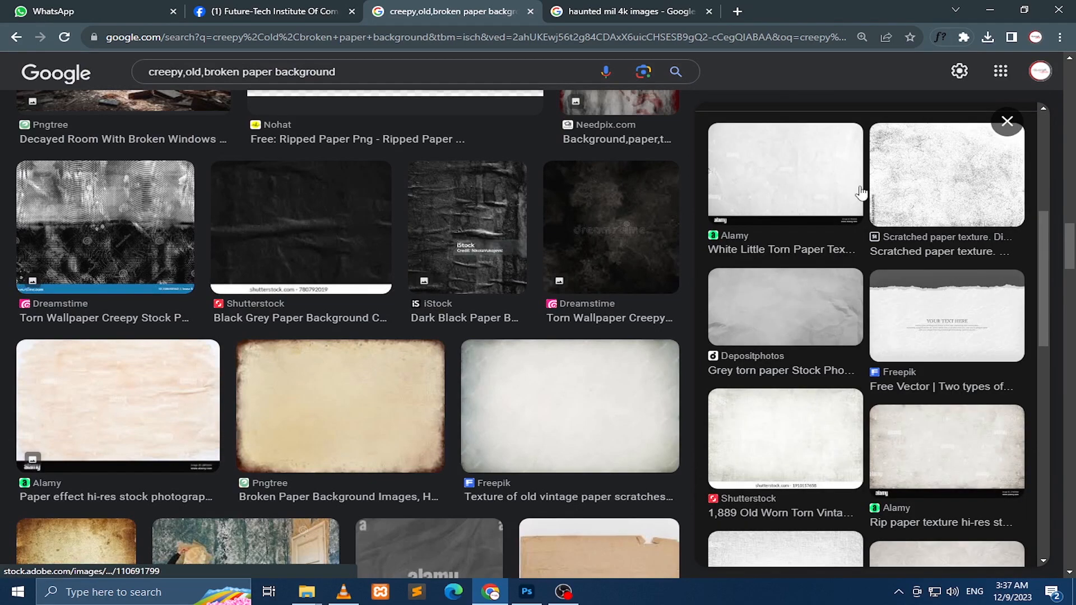
{"action": "left_click", "coordinate": [872, 201]}
{"action": "scroll", "coordinate": [655, 268], "scroll_direction": "down", "scroll_amount": 12}
{"action": "scroll", "coordinate": [855, 289], "scroll_direction": "down", "scroll_amount": 5}
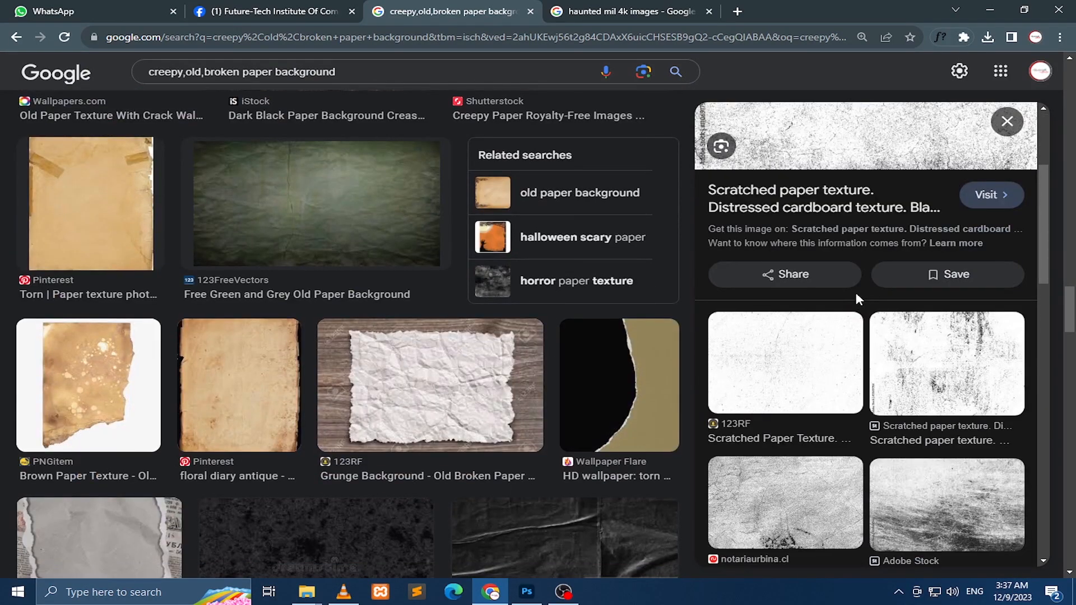
{"action": "scroll", "coordinate": [855, 291], "scroll_direction": "down", "scroll_amount": 5}
{"action": "left_click", "coordinate": [883, 202]}
{"action": "right_click", "coordinate": [884, 202]}
{"action": "left_click", "coordinate": [910, 347]}
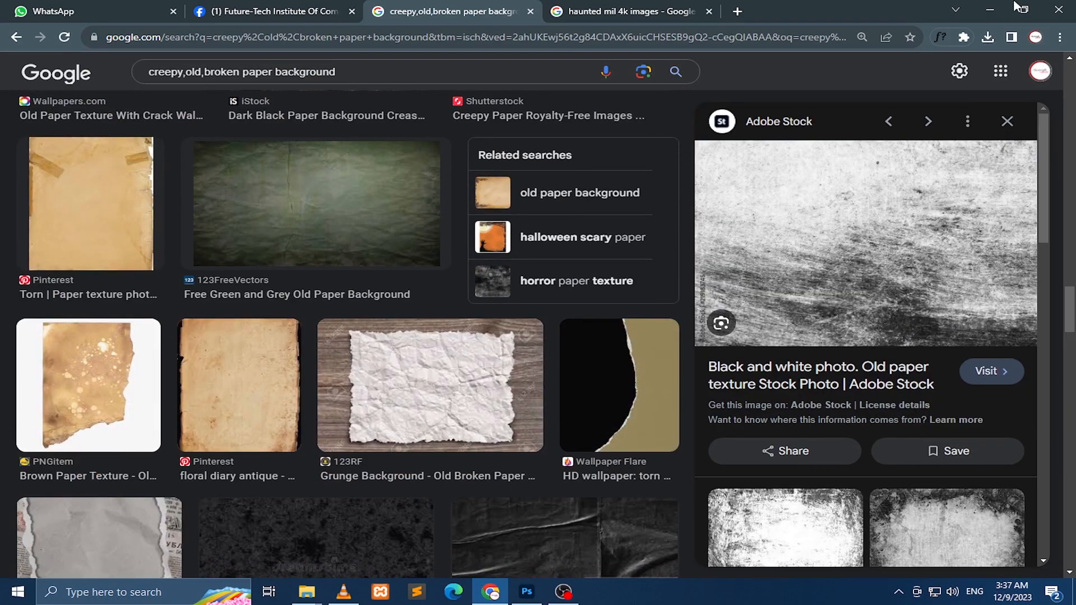
Return to Photoshop, paste the paper texture above the title layer, and clip it to the HAUNTED text.
{"action": "key", "text": "alt+Tab"}
{"action": "key", "text": "ctrl+v"}
{"action": "right_click", "coordinate": [1008, 146]}
{"action": "left_click", "coordinate": [840, 268]}
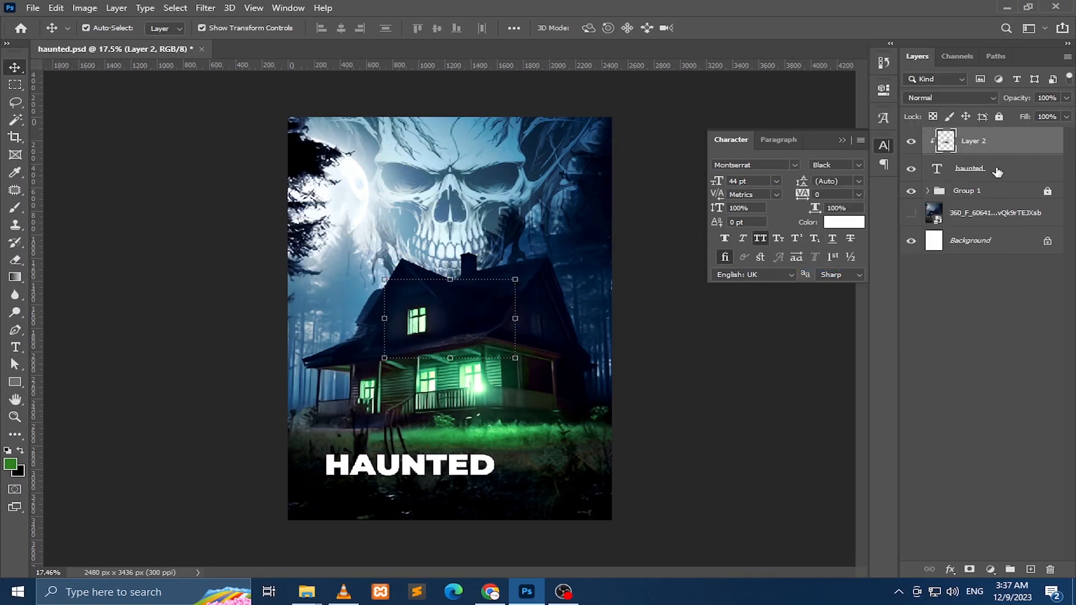
Center the HAUNTED title horizontally on the canvas and scale it up about its center.
{"action": "left_click", "coordinate": [986, 168]}
{"action": "left_click", "coordinate": [986, 240], "text": "ctrl"}
{"action": "left_click", "coordinate": [340, 28]}
{"action": "left_click", "coordinate": [504, 479]}
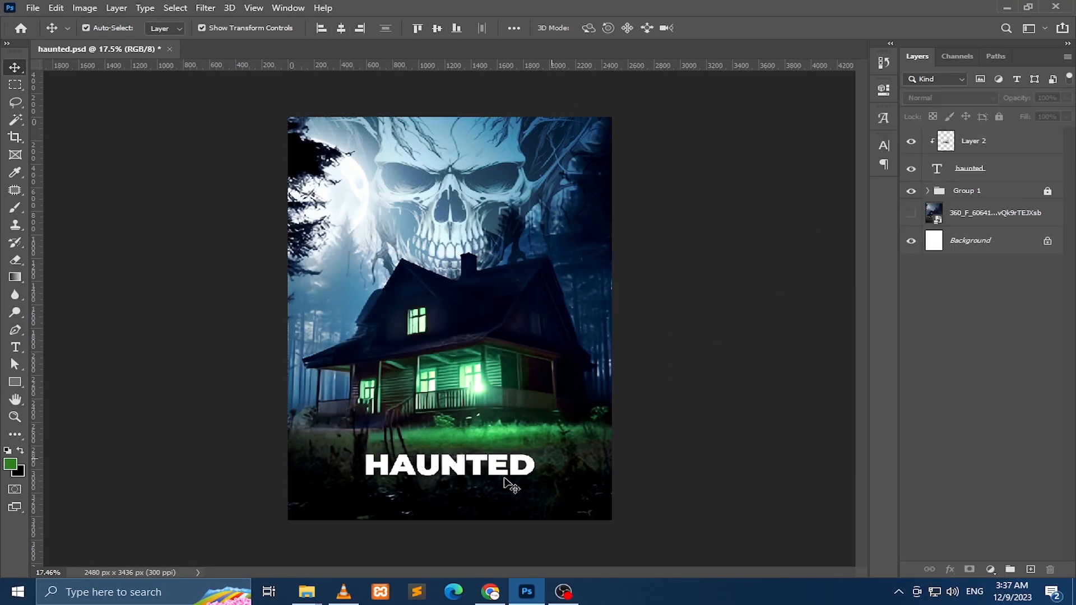
{"action": "key", "text": "ctrl+t"}
{"action": "left_click_drag", "start_coordinate": [536, 465], "coordinate": [577, 467]}
Move the clipped paper texture over the HAUNTED title, stretch it across the letters, and save the document.
{"action": "left_click", "coordinate": [986, 141]}
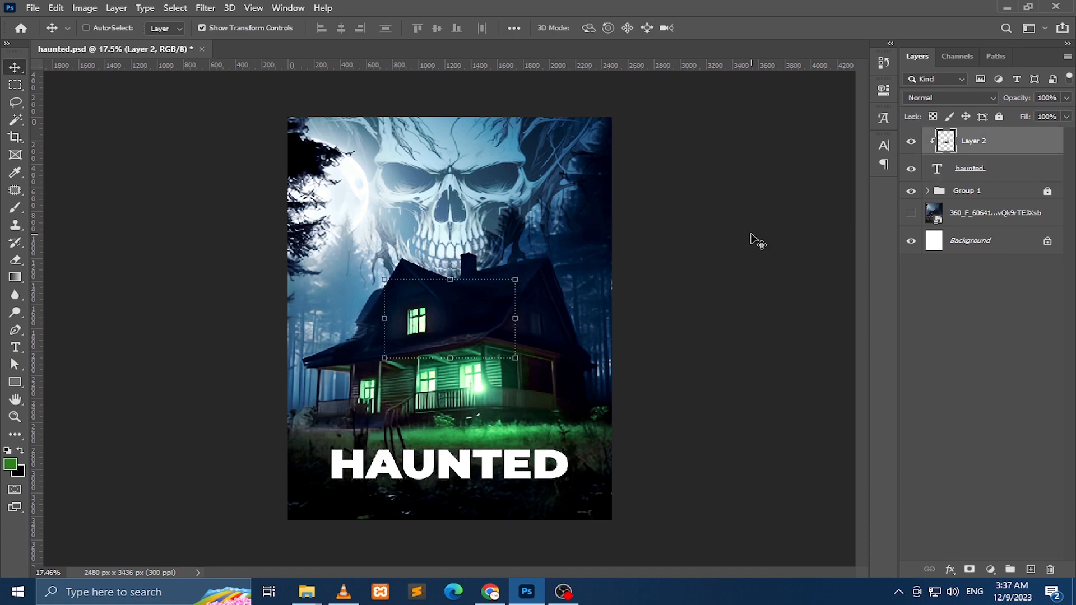
{"action": "left_click_drag", "start_coordinate": [749, 234], "coordinate": [672, 398]}
{"action": "left_click_drag", "start_coordinate": [436, 479], "coordinate": [586, 479]}
{"action": "key", "text": "Return"}
{"action": "key", "text": "ctrl+space"}
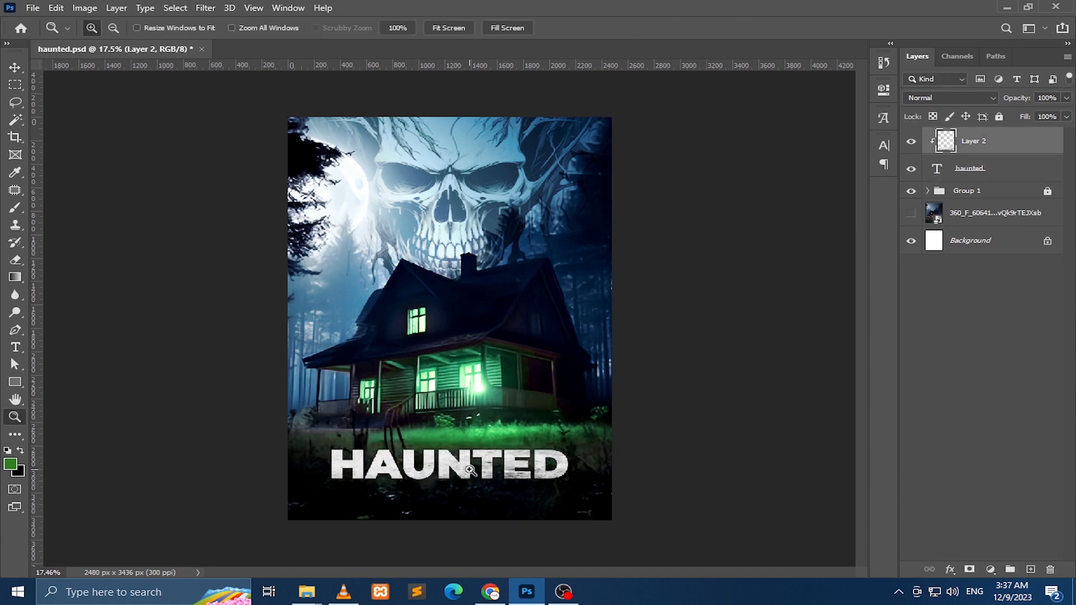
{"action": "left_click", "coordinate": [467, 466]}
{"action": "left_click", "coordinate": [467, 466]}
{"action": "key", "text": "ctrl+s"}
Add a drop shadow to the HAUNTED text layer with 38% opacity, 18 px distance and 19% spread.
{"action": "left_click_drag", "start_coordinate": [482, 465], "coordinate": [487, 356]}
{"action": "left_click", "coordinate": [986, 168]}
{"action": "left_click", "coordinate": [949, 569]}
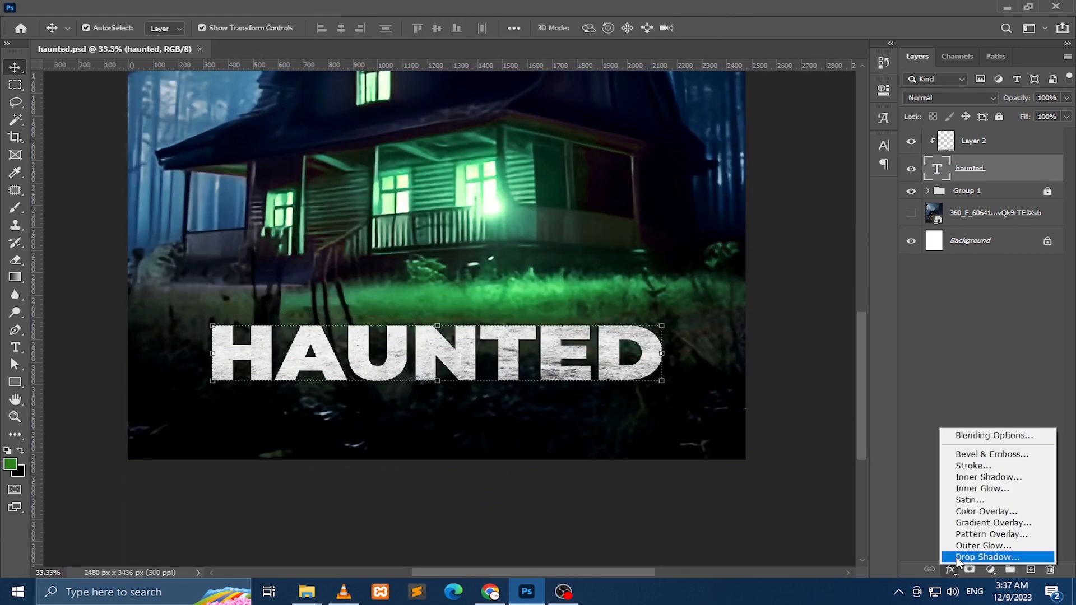
{"action": "left_click", "coordinate": [978, 566]}
{"action": "left_click_drag", "start_coordinate": [731, 233], "coordinate": [877, 239]}
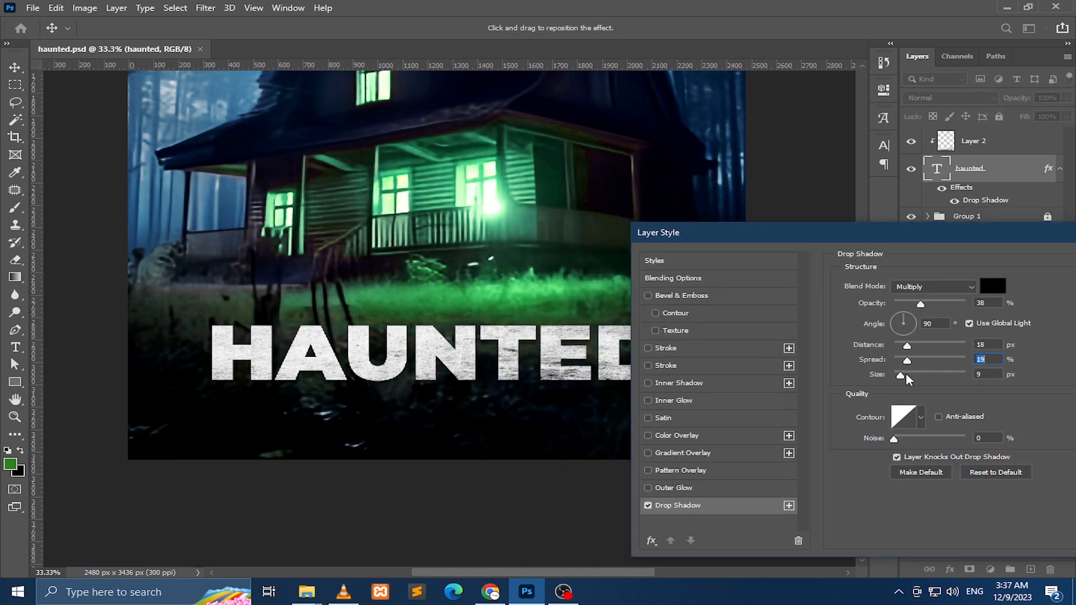
Try a 9 px inside stroke on the title in green sampled from the scene with lowered opacity, and disable it.
{"action": "left_click", "coordinate": [758, 350]}
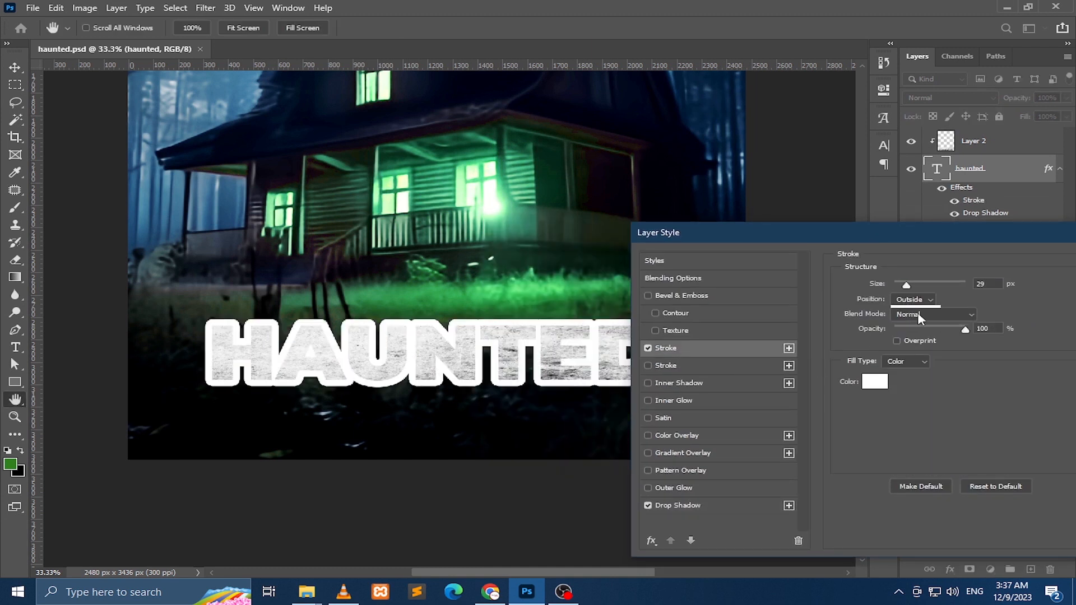
{"action": "left_click", "coordinate": [914, 299]}
{"action": "left_click", "coordinate": [911, 311]}
{"action": "left_click_drag", "start_coordinate": [906, 284], "coordinate": [903, 286]}
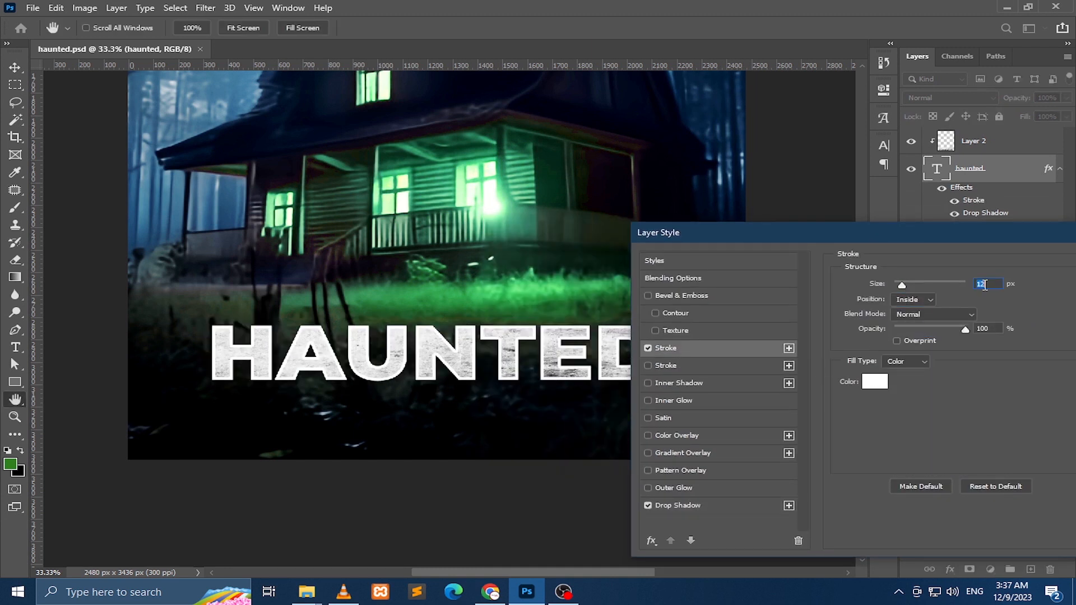
{"action": "left_click", "coordinate": [877, 383]}
{"action": "left_click", "coordinate": [630, 475]}
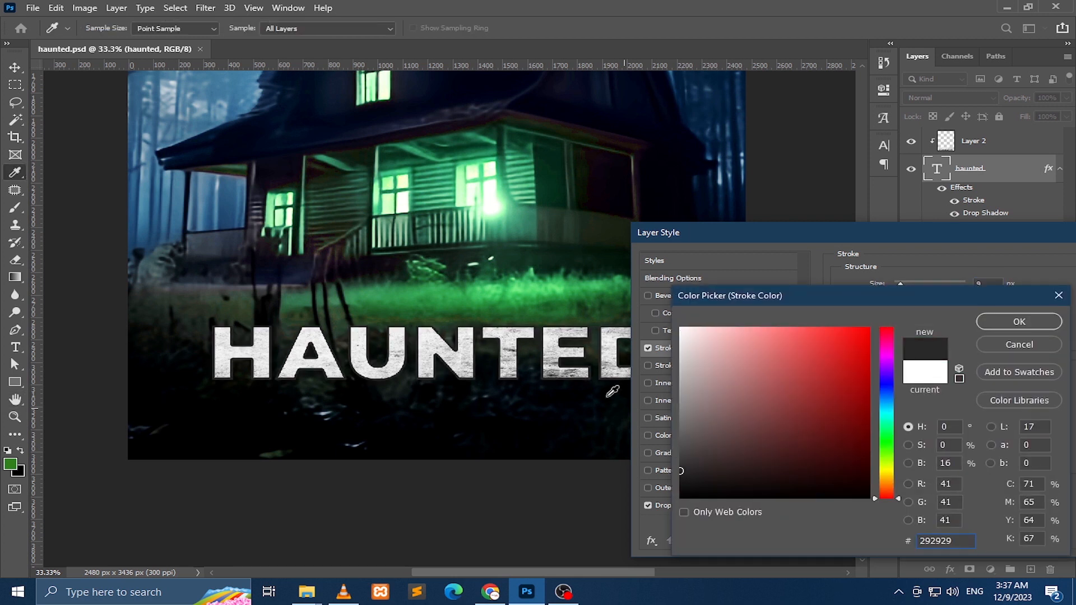
{"action": "left_click", "coordinate": [480, 306]}
{"action": "left_click", "coordinate": [1019, 321]}
{"action": "left_click_drag", "start_coordinate": [964, 329], "coordinate": [900, 331]}
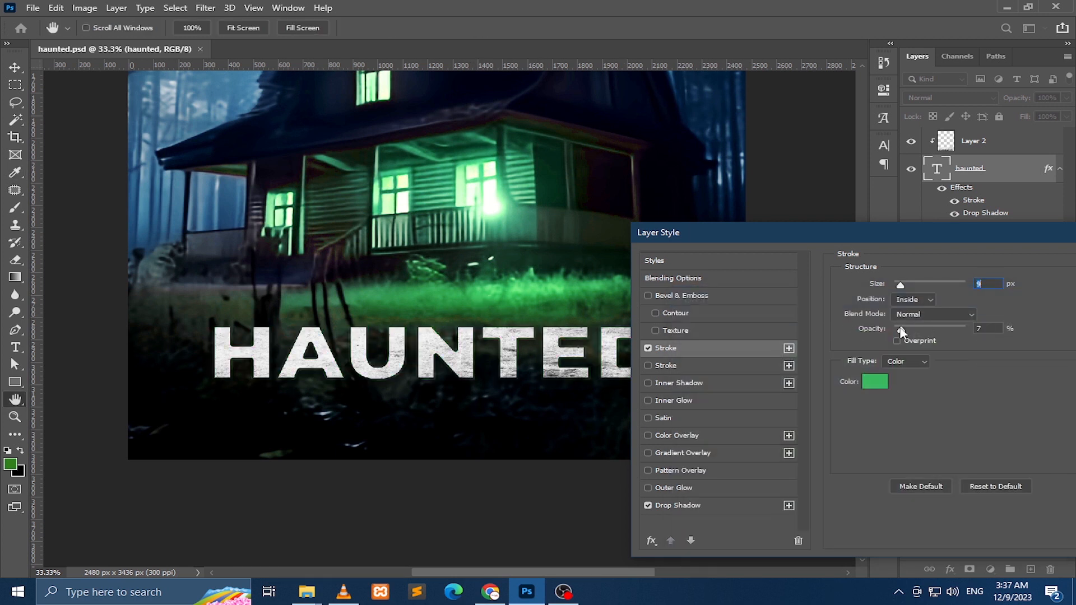
{"action": "left_click", "coordinate": [648, 348]}
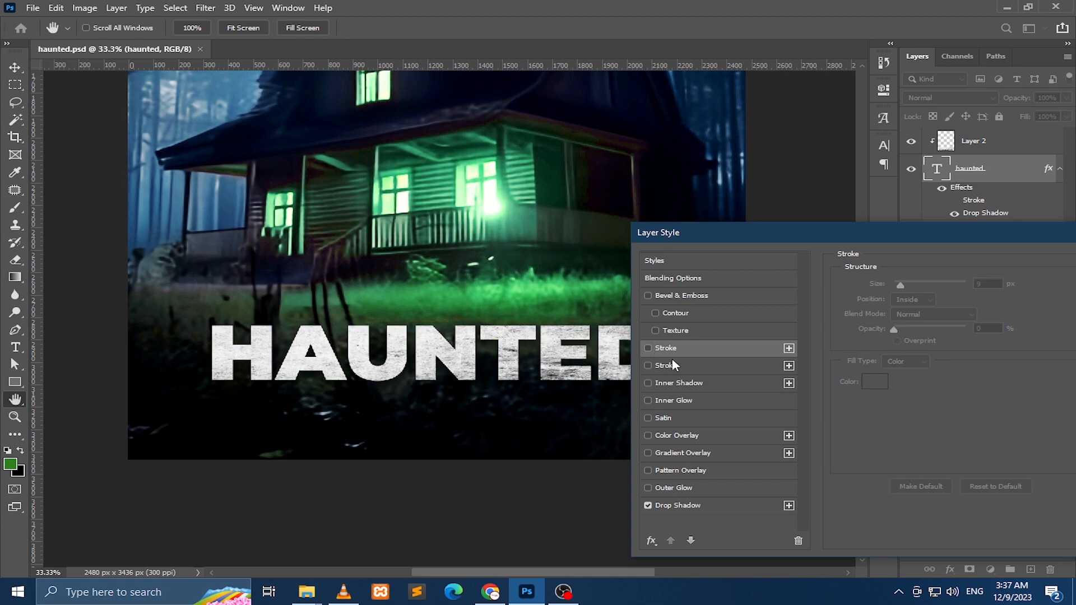
Apply the title's layer effects and align the title with the background layer.
{"action": "left_click_drag", "start_coordinate": [780, 236], "coordinate": [565, 275]}
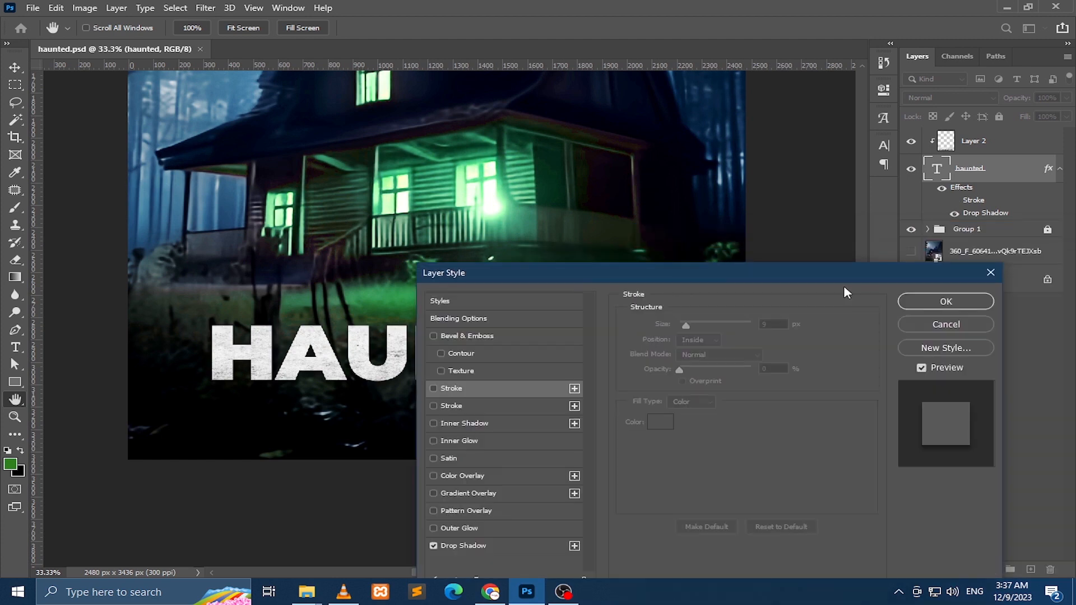
{"action": "left_click", "coordinate": [946, 301]}
{"action": "key", "text": "z"}
{"action": "key", "text": "ctrl+0"}
{"action": "key", "text": "v"}
{"action": "left_click", "coordinate": [1003, 264], "text": "ctrl"}
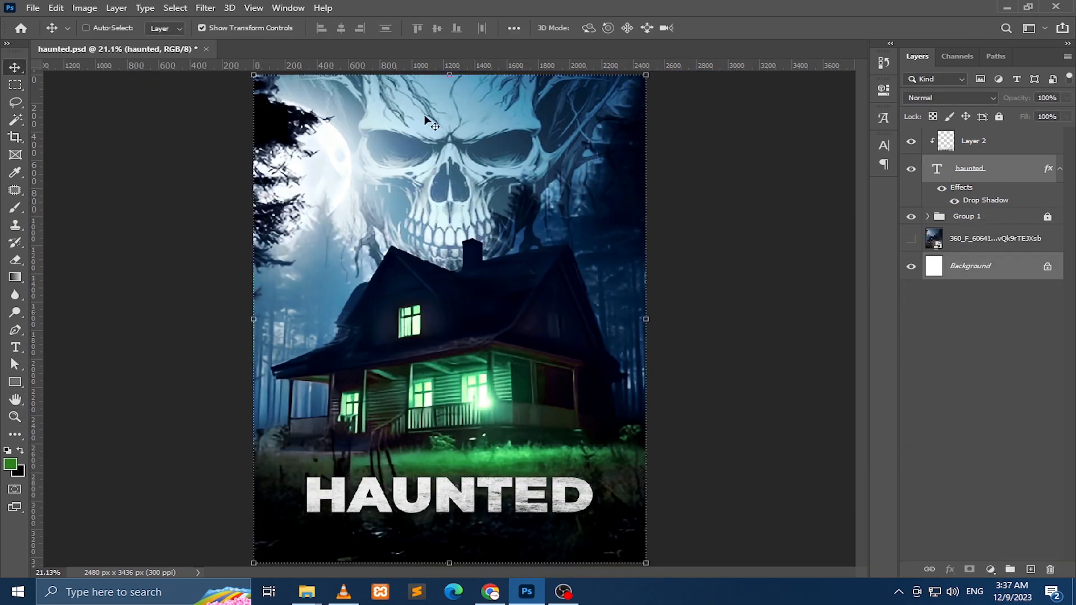
{"action": "left_click", "coordinate": [735, 258]}
Duplicate the HAUNTED text layer and move the lower one of the two up over the porch.
{"action": "left_click", "coordinate": [1020, 175]}
{"action": "key", "text": "ctrl+j"}
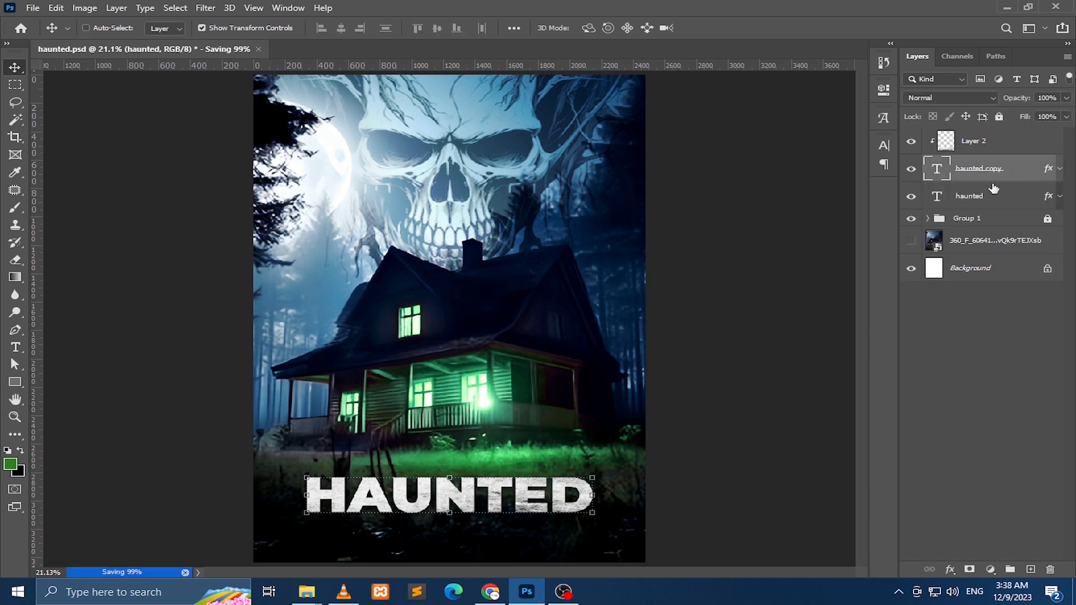
{"action": "left_click", "coordinate": [994, 192]}
{"action": "left_click_drag", "start_coordinate": [757, 454], "coordinate": [729, 331]}
Set the font of the HAUNTED text over the porch to Gotham Book.
{"action": "key", "text": "t"}
{"action": "left_click", "coordinate": [168, 30]}
{"action": "type", "text": "gotham"}
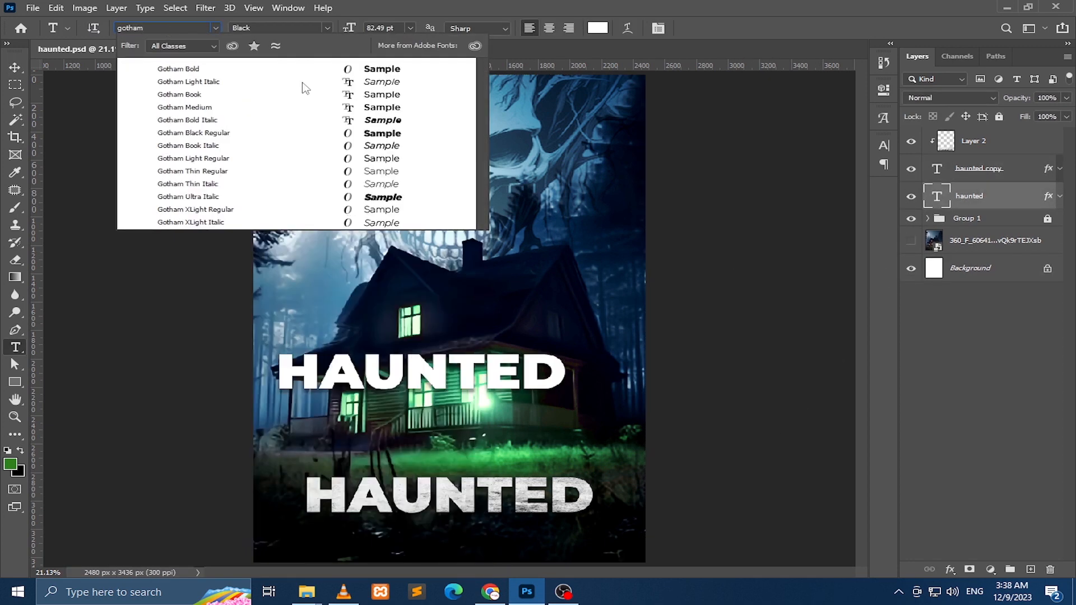
{"action": "key", "text": "Return"}
{"action": "left_click", "coordinate": [560, 367]}
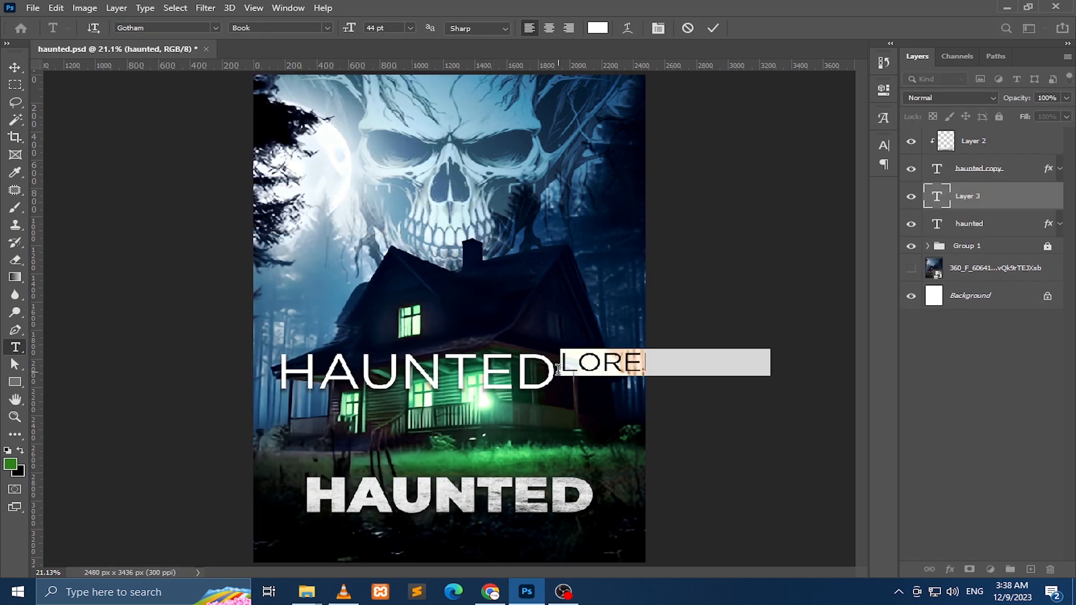
{"action": "key", "text": "Escape"}
Scale the HAUNTED text over the porch down to 37.58%.
{"action": "key", "text": "ctrl+t"}
{"action": "left_click_drag", "start_coordinate": [558, 372], "coordinate": [385, 371]}
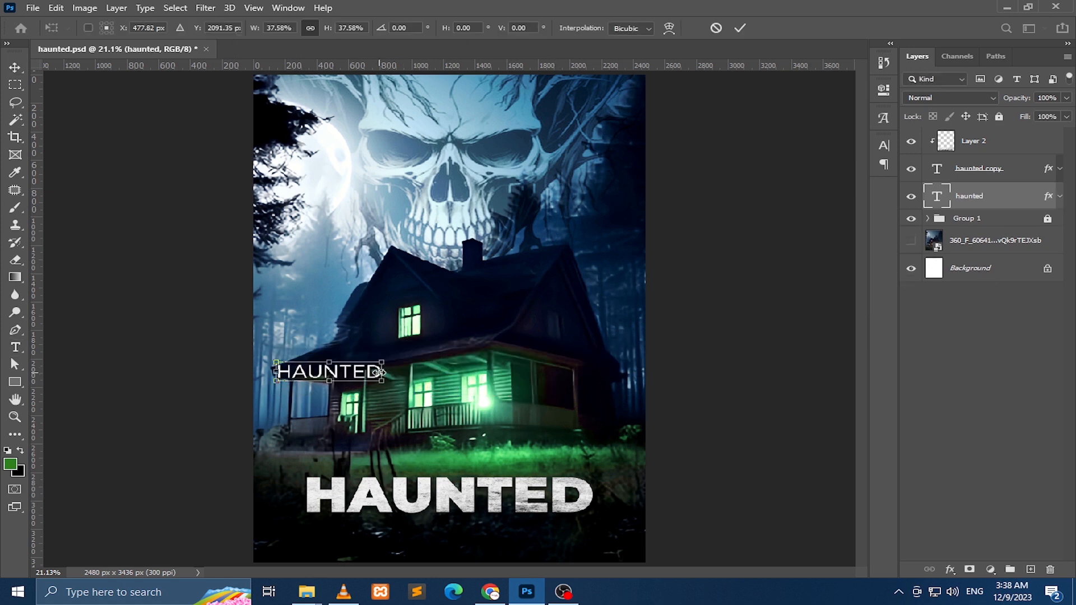
{"action": "key", "text": "Return"}
{"action": "key", "text": "v"}
{"action": "key", "text": "t"}
{"action": "left_click_drag", "start_coordinate": [292, 130], "coordinate": [592, 319]}
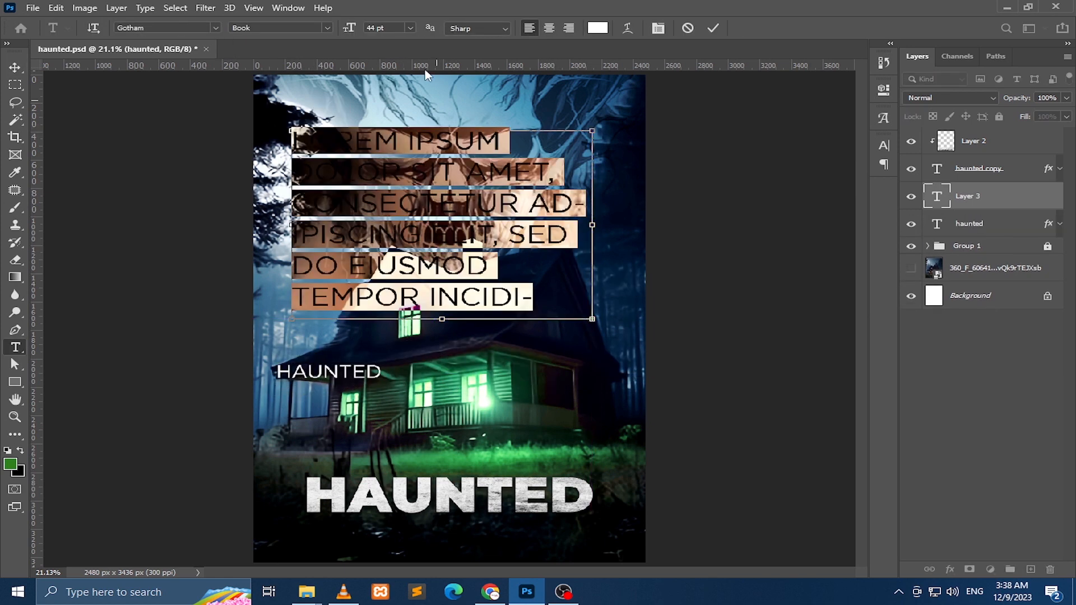
{"action": "left_click", "coordinate": [22, 72]}
{"action": "key", "text": "ctrl+z"}
{"action": "key", "text": "t"}
{"action": "left_click_drag", "start_coordinate": [391, 28], "coordinate": [361, 27]}
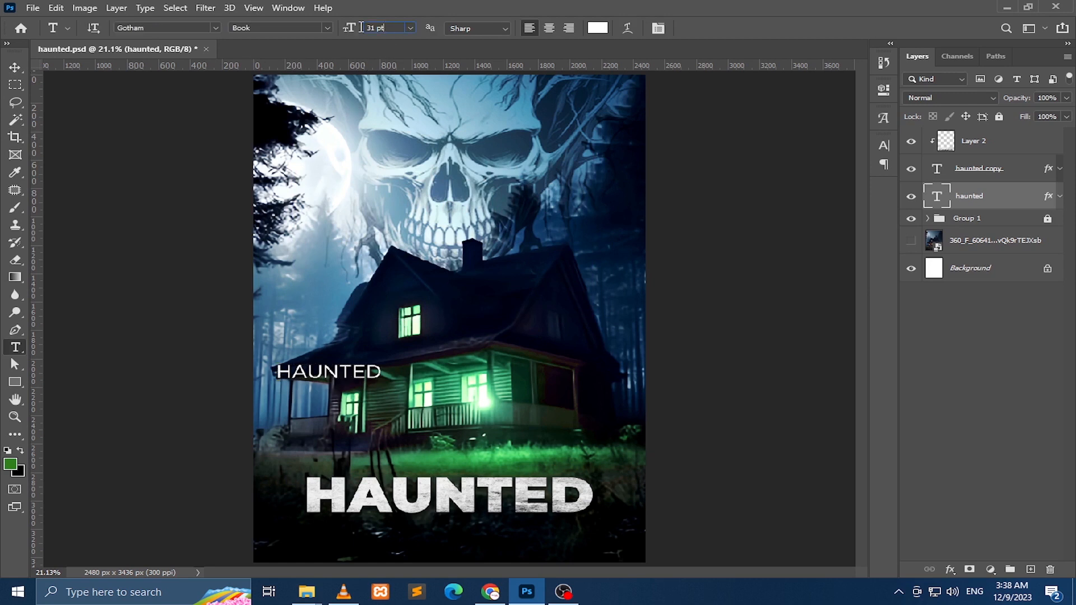
{"action": "key", "text": "Escape"}
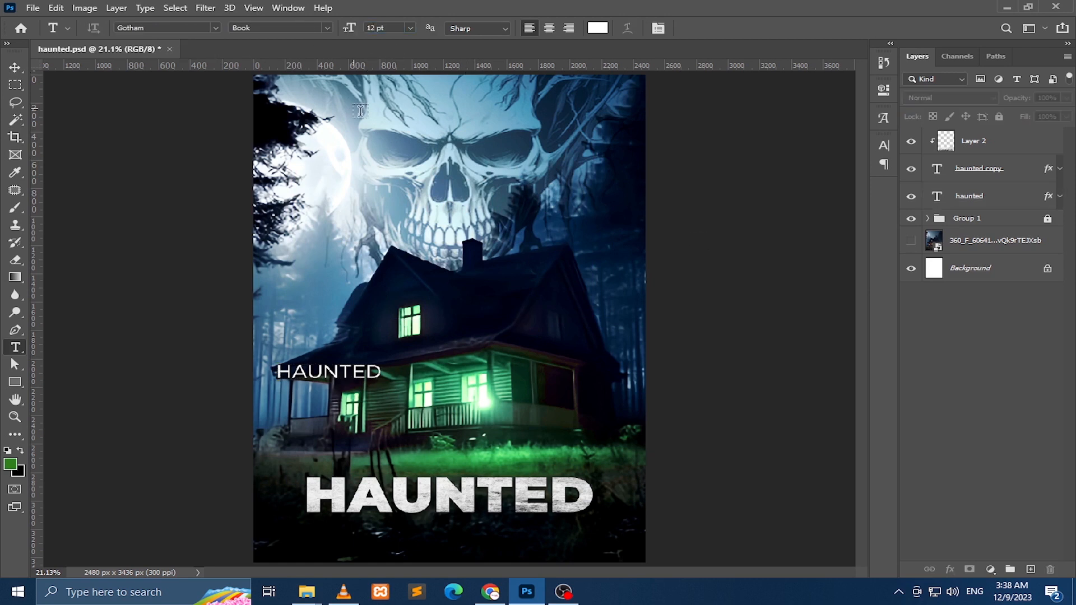
{"action": "left_click_drag", "start_coordinate": [606, 344], "coordinate": [606, 346]}
{"action": "key", "text": "Escape"}
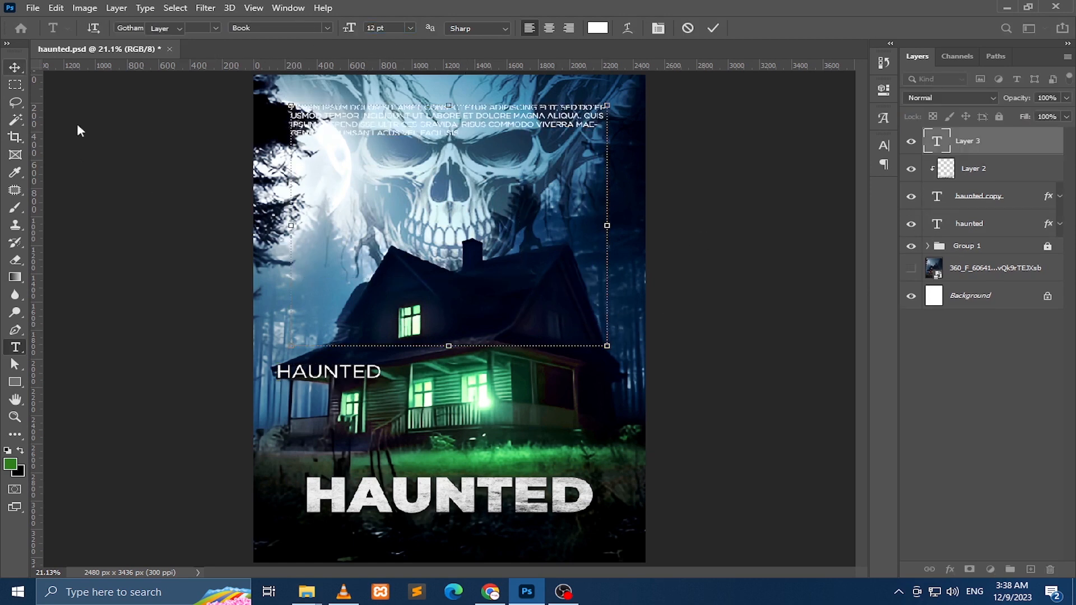
Replace the small HAUNTED text with the lorem ipsum paragraph, center-aligned at 8.45 pt.
{"action": "left_click", "coordinate": [274, 372]}
{"action": "left_click", "coordinate": [551, 29]}
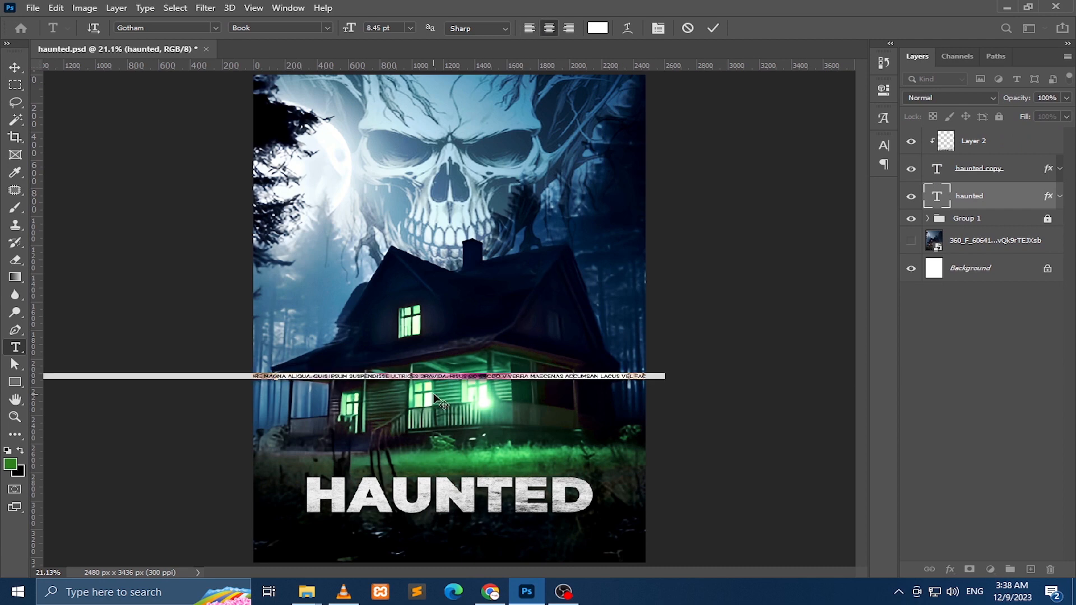
{"action": "left_click", "coordinate": [15, 69]}
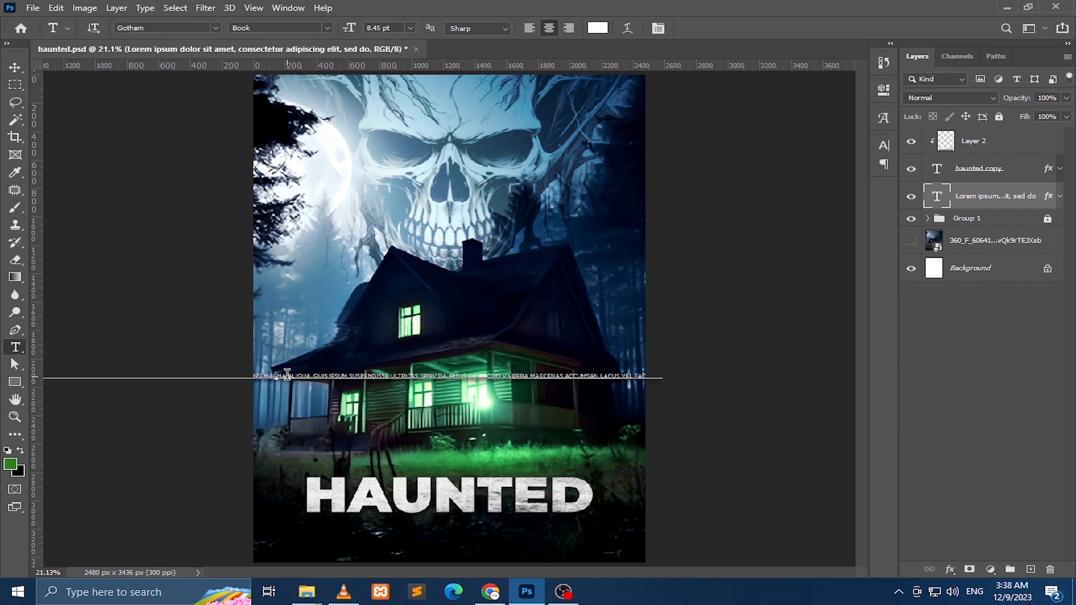
Break the lorem ipsum text into two lines and shift it sideways so its beginning lies on the canvas.
{"action": "left_click", "coordinate": [287, 374]}
{"action": "key", "text": "Return"}
{"action": "left_click", "coordinate": [14, 69]}
{"action": "left_click_drag", "start_coordinate": [272, 197], "coordinate": [491, 202]}
Turn off all caps for the lorem ipsum text over the porch.
{"action": "key", "text": "z"}
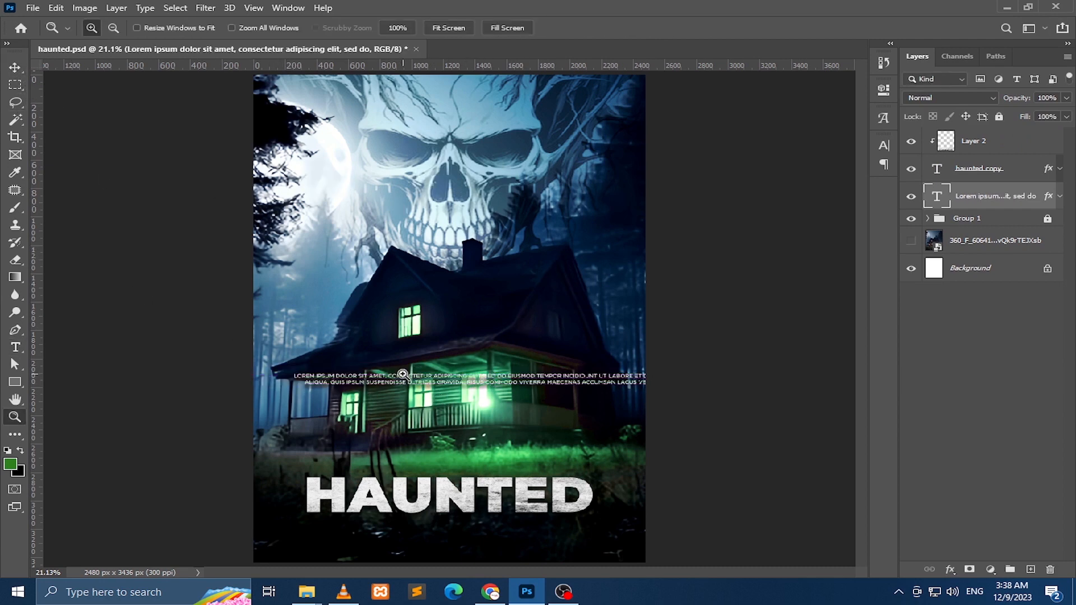
{"action": "left_click", "coordinate": [402, 375]}
{"action": "left_click", "coordinate": [883, 145]}
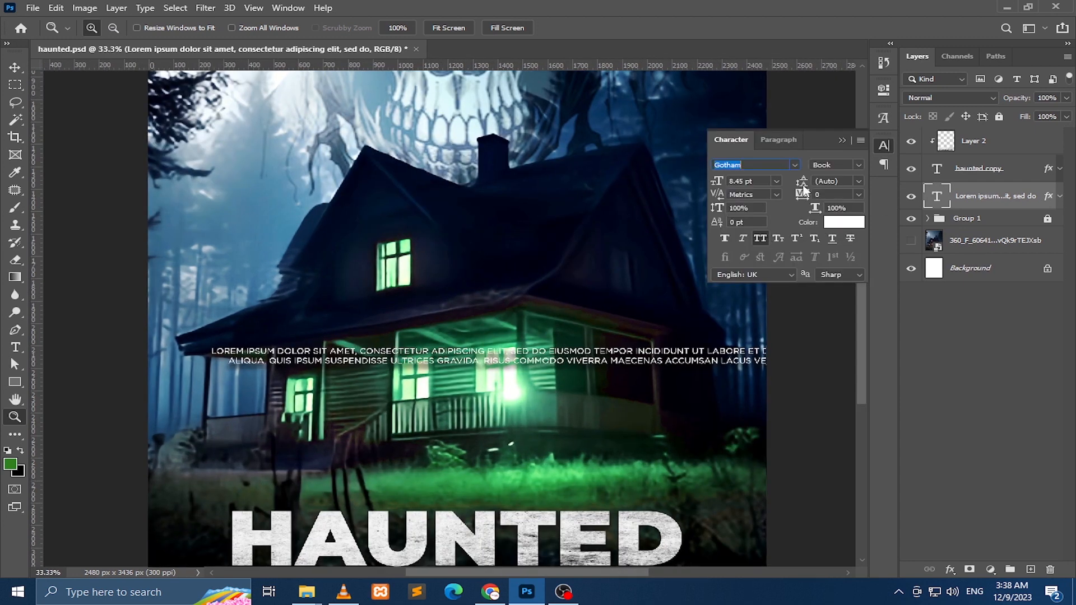
{"action": "left_click", "coordinate": [760, 238]}
{"action": "left_click", "coordinate": [883, 146]}
{"action": "key", "text": "ctrl+z"}
{"action": "left_click", "coordinate": [968, 203]}
{"action": "left_click", "coordinate": [883, 146]}
{"action": "left_click", "coordinate": [762, 239]}
{"action": "left_click", "coordinate": [840, 141]}
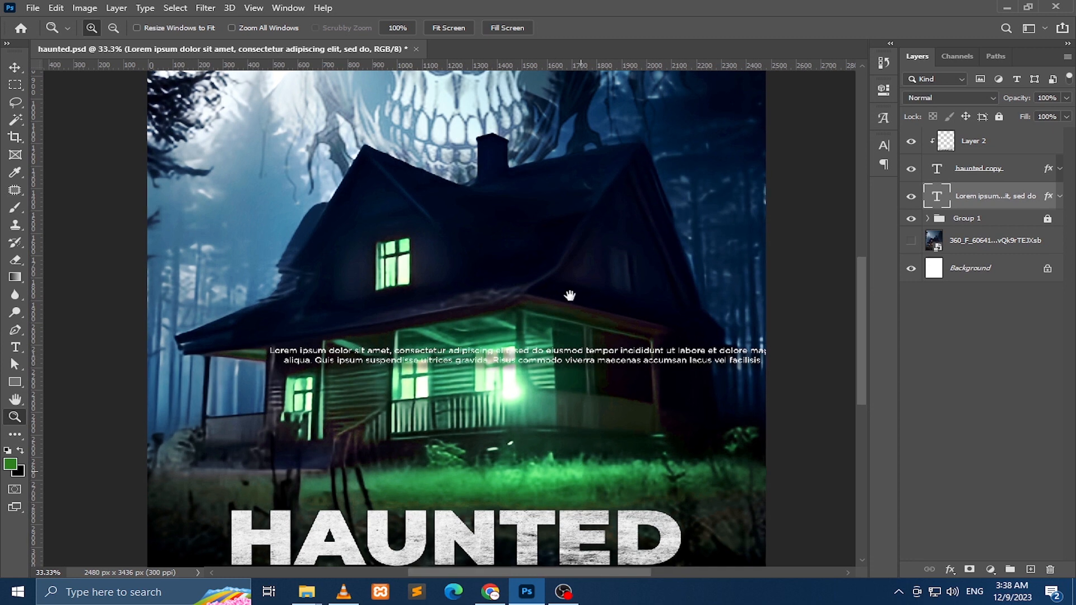
Move the lorem ipsum text from the porch to the dark area just below the HAUNTED title.
{"action": "key", "text": "v"}
{"action": "scroll", "coordinate": [569, 291], "scroll_direction": "down", "scroll_amount": 5}
{"action": "left_click_drag", "start_coordinate": [540, 236], "coordinate": [528, 432]}
Break the lorem ipsum text below the title into four short centered lines.
{"action": "key", "text": "t"}
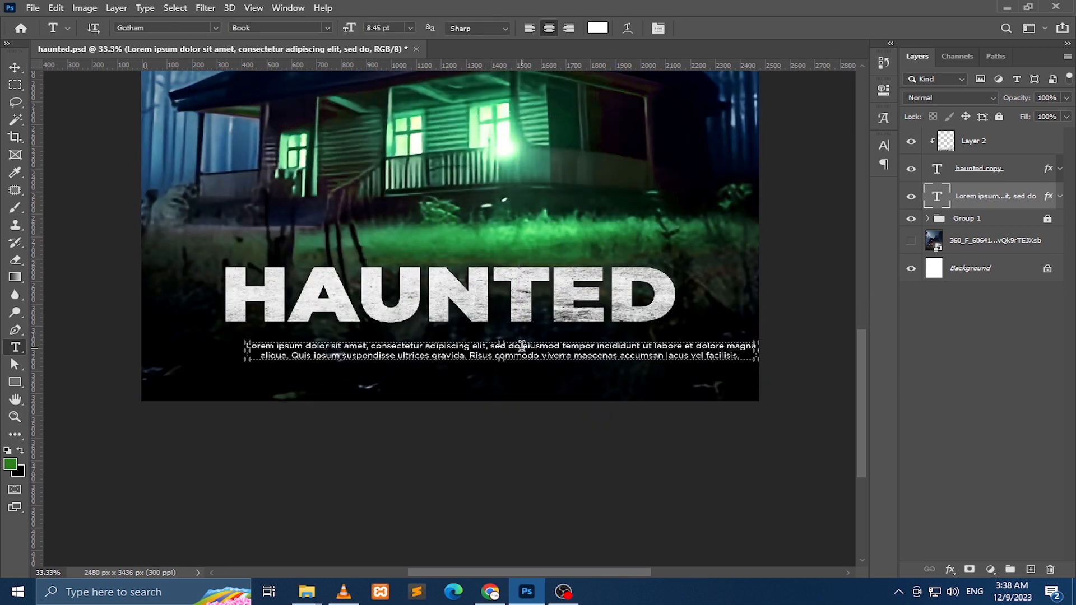
{"action": "left_click", "coordinate": [523, 347]}
{"action": "key", "text": "Return"}
{"action": "left_click", "coordinate": [468, 364]}
{"action": "key", "text": "Return"}
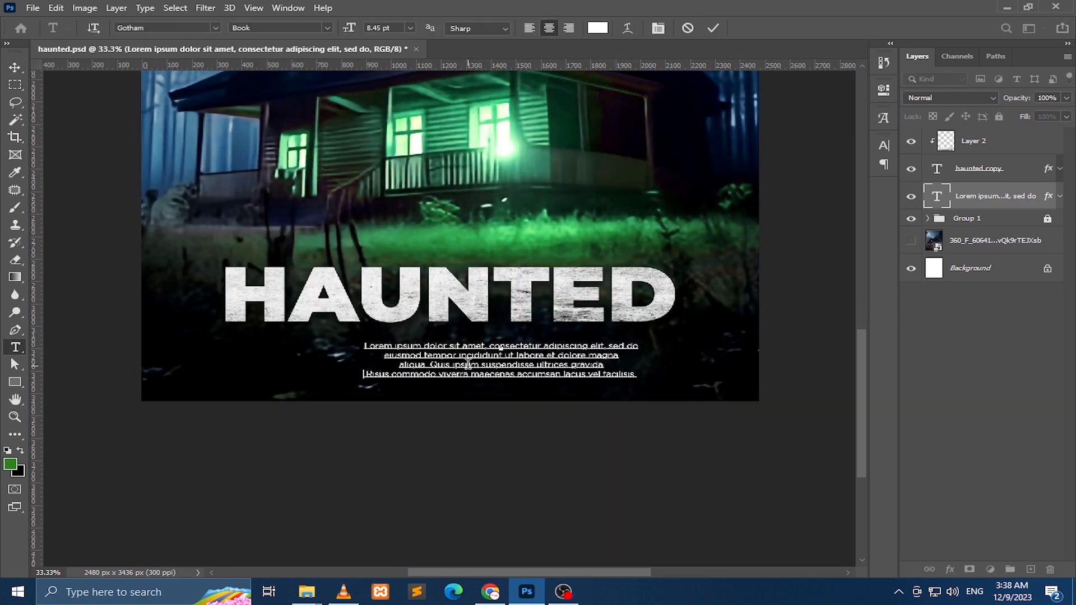
Center the four-line lorem ipsum text horizontally on the canvas below the HAUNTED title and save the document.
{"action": "key", "text": "ctrl+a"}
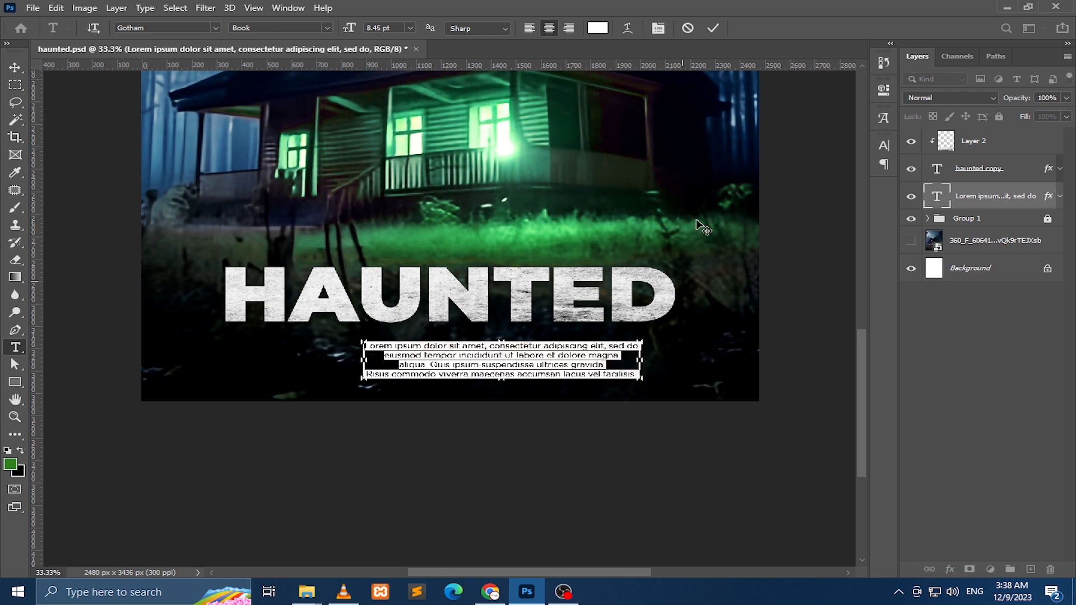
{"action": "left_click", "coordinate": [883, 147]}
{"action": "left_click", "coordinate": [883, 164]}
{"action": "left_click", "coordinate": [14, 67]}
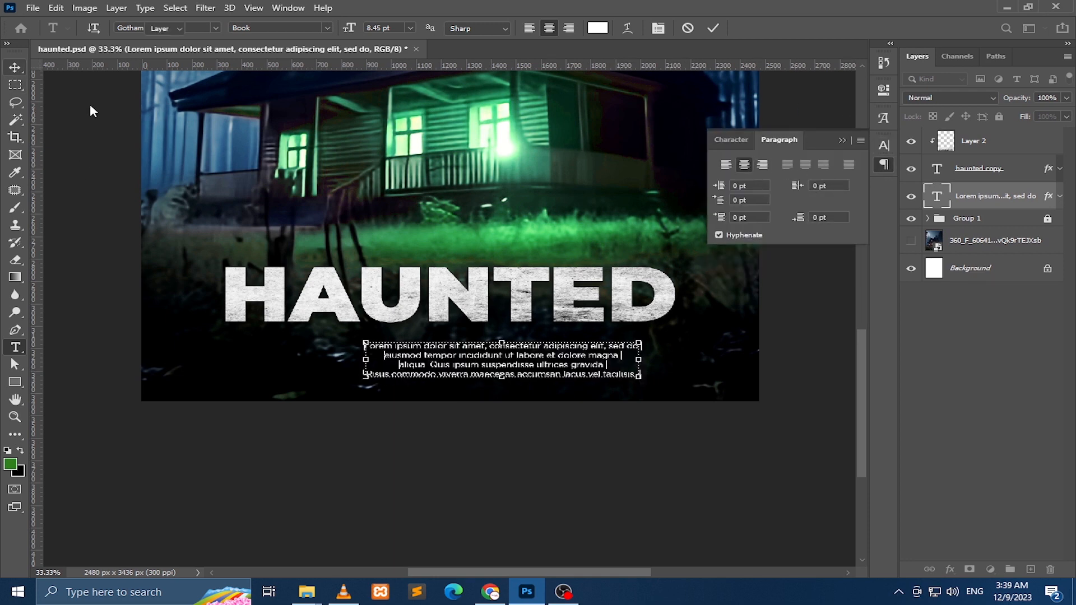
{"action": "left_click_drag", "start_coordinate": [425, 223], "coordinate": [393, 214]}
{"action": "left_click", "coordinate": [941, 273]}
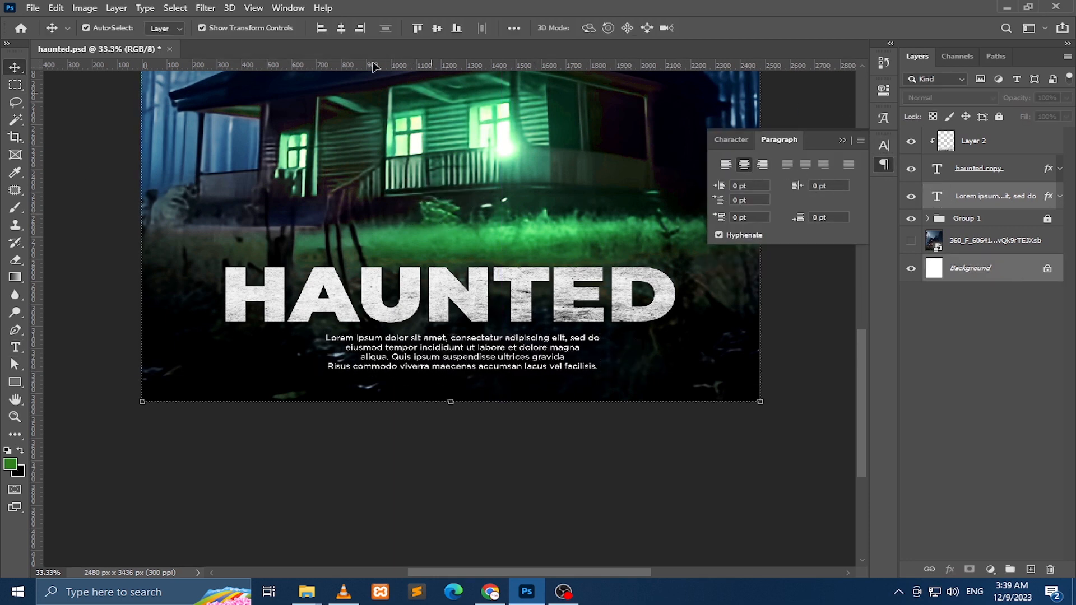
{"action": "left_click", "coordinate": [842, 140]}
{"action": "key", "text": "ctrl+0"}
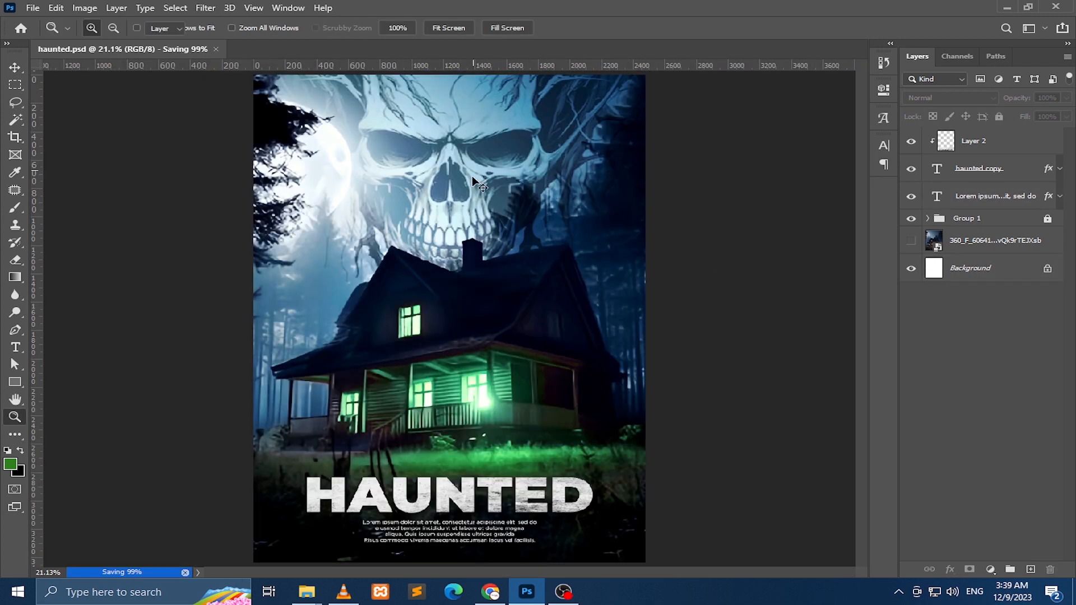
{"action": "left_click", "coordinate": [483, 439], "text": "ctrl"}
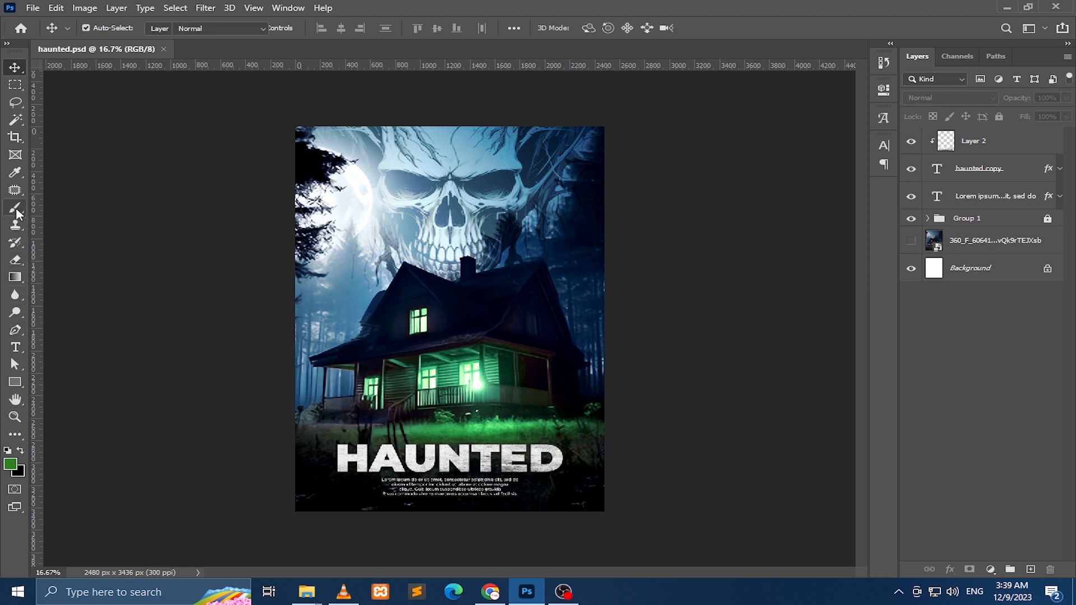
Paint a soft green glow over the upper window on a new layer, using a 1267 px brush at 0% hardness.
{"action": "left_click", "coordinate": [15, 209]}
{"action": "left_click", "coordinate": [1031, 569]}
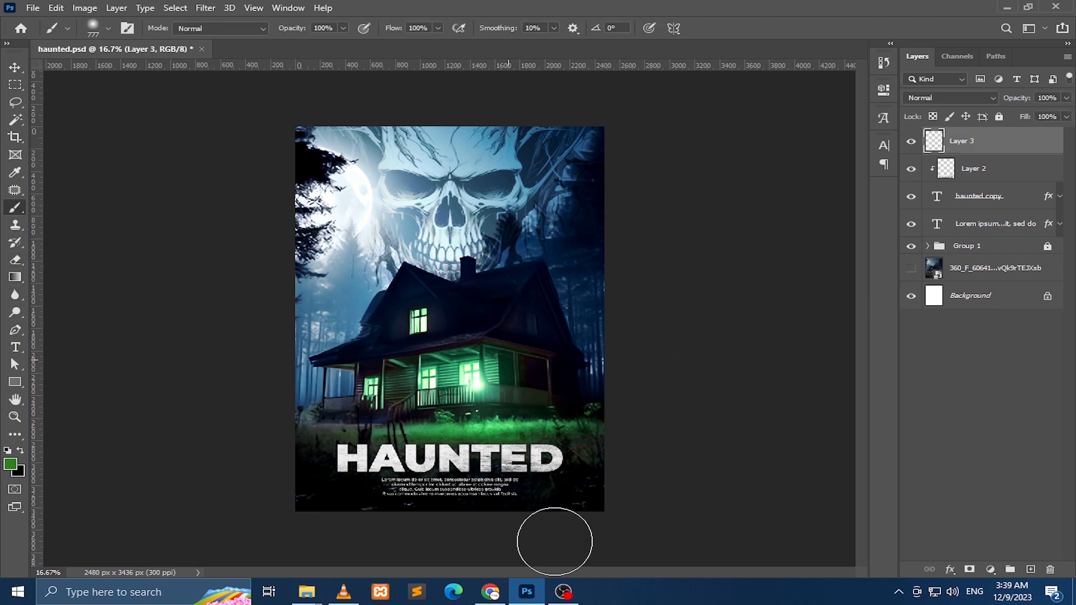
{"action": "right_click", "coordinate": [414, 323]}
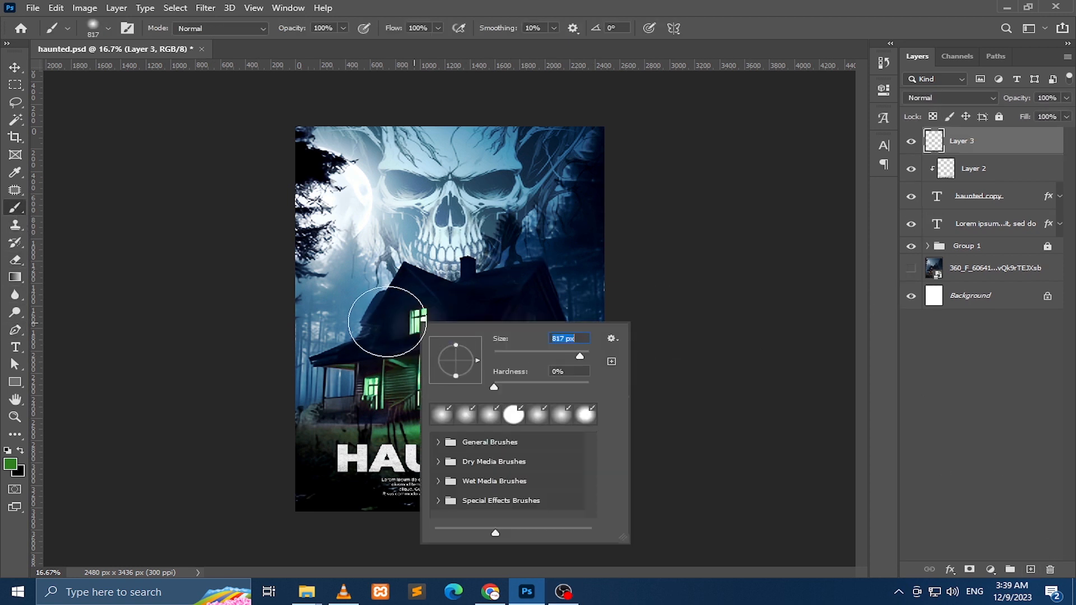
{"action": "left_click", "coordinate": [411, 317]}
Set the blend mode of the green window glow layer to Color Dodge.
{"action": "left_click", "coordinate": [950, 98]}
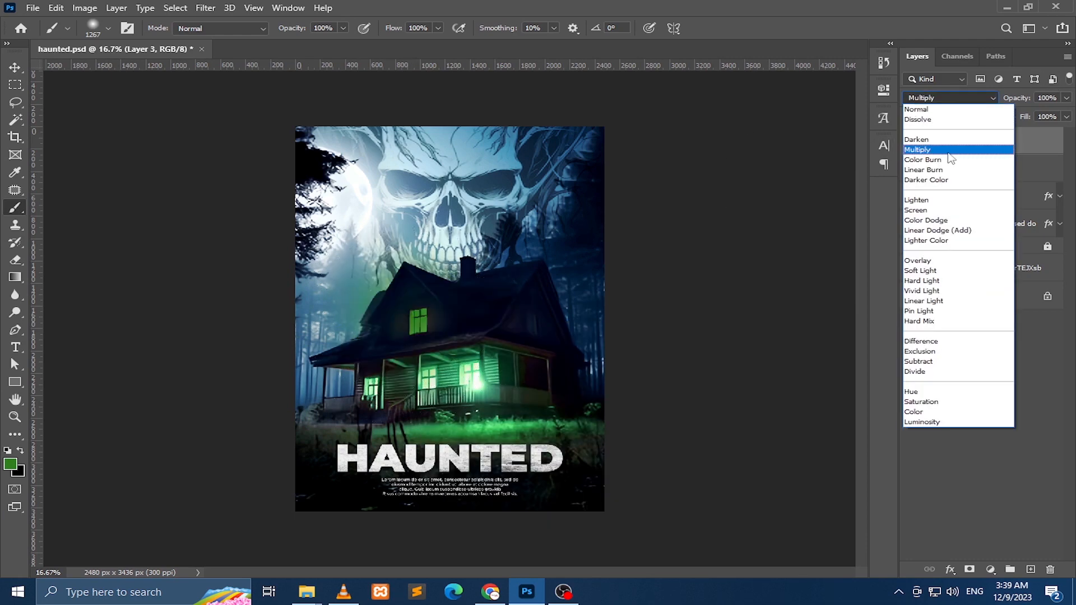
{"action": "left_click", "coordinate": [942, 224]}
{"action": "left_click", "coordinate": [915, 143]}
{"action": "left_click", "coordinate": [915, 143]}
{"action": "key", "text": "v"}
{"action": "key", "text": "alt+v"}
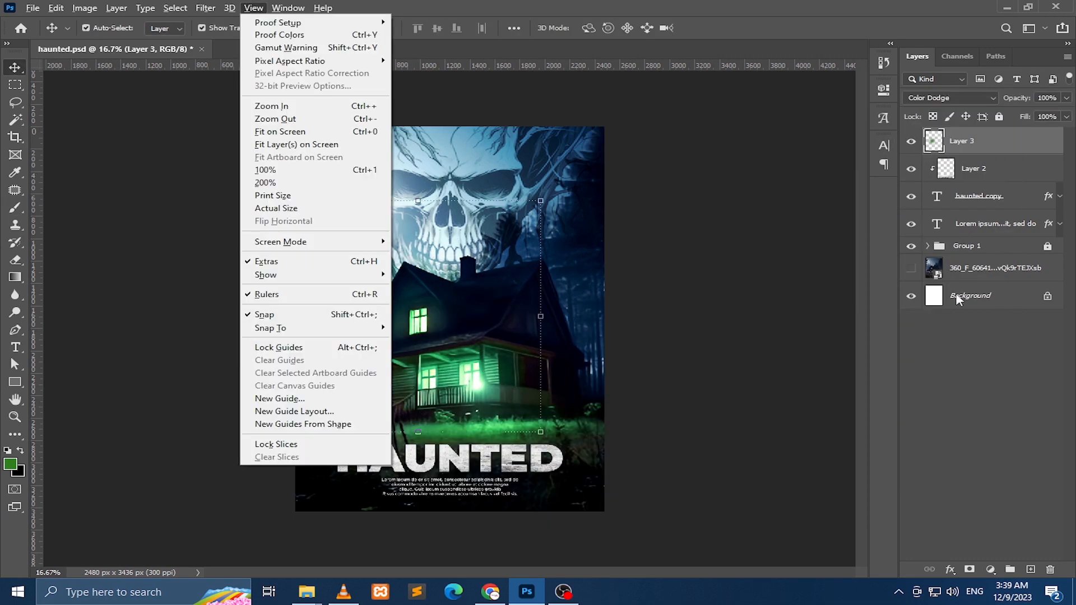
{"action": "left_click", "coordinate": [956, 319]}
Make three copies of the green glow layer, placing one over the porch and one over the skull.
{"action": "left_click", "coordinate": [984, 145]}
{"action": "left_click_drag", "start_coordinate": [645, 279], "coordinate": [719, 143]}
{"action": "key", "text": "ctrl+j"}
Add a Hue/Saturation adjustment clipped to the skull's glow layer and set its Hue to +102.
{"action": "left_click", "coordinate": [990, 569]}
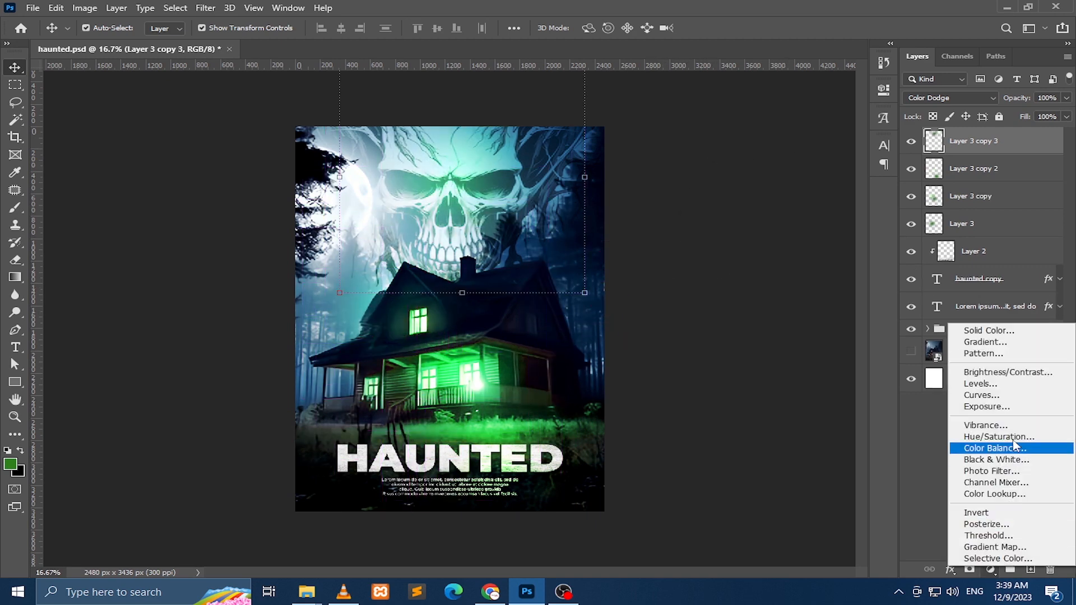
{"action": "left_click", "coordinate": [992, 426]}
{"action": "key", "text": "ctrl+z"}
{"action": "key", "text": "b"}
{"action": "left_click", "coordinate": [990, 569]}
{"action": "left_click", "coordinate": [1011, 443]}
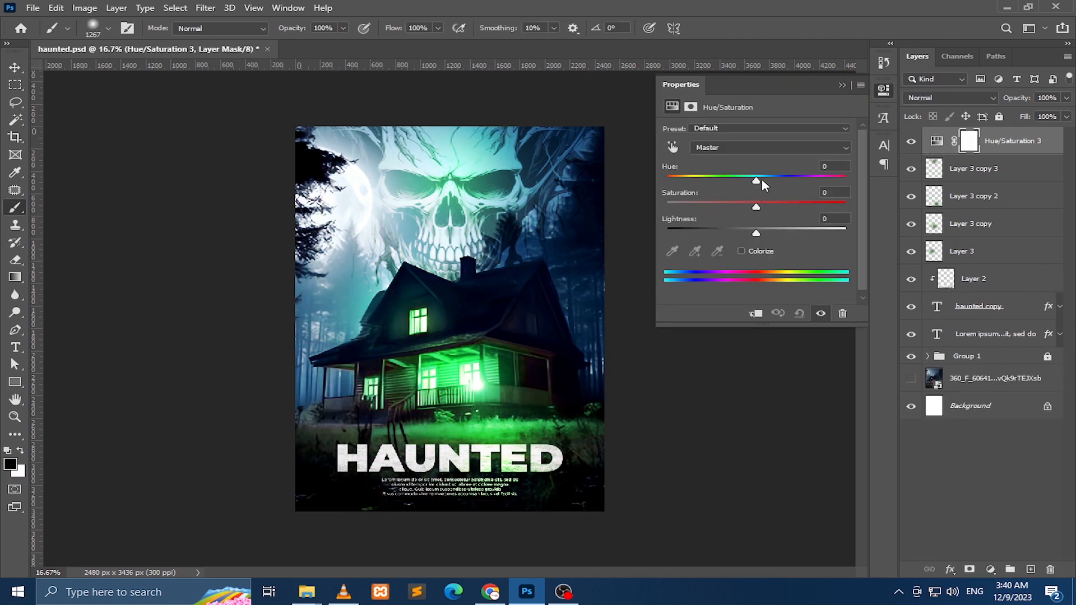
{"action": "left_click_drag", "start_coordinate": [758, 180], "coordinate": [820, 191]}
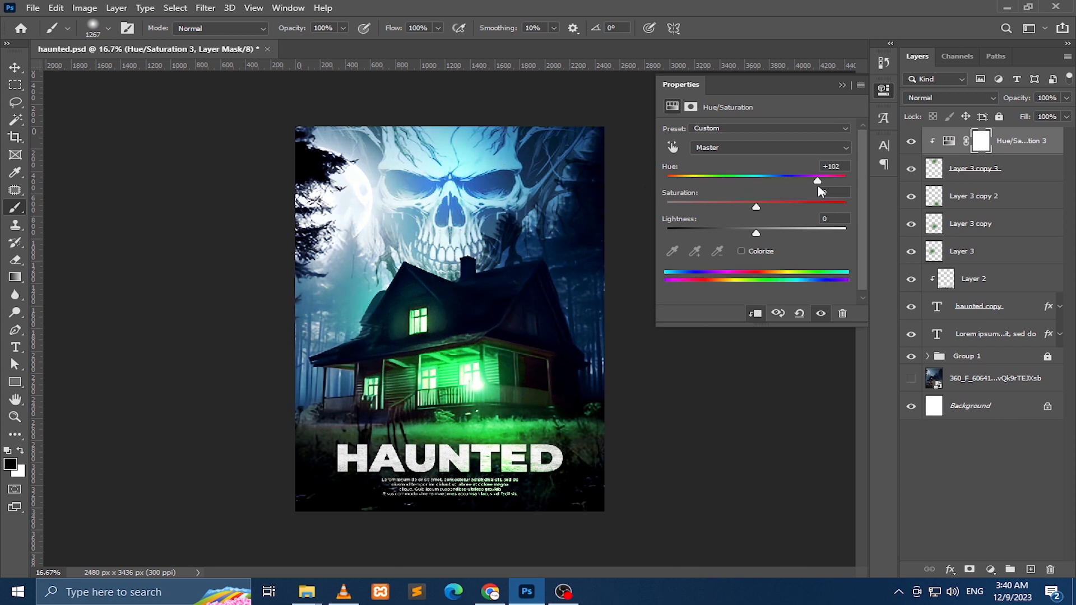
Enlarge the recolored blue glow and move it from the skull to the upper right forest of the poster.
{"action": "left_click", "coordinate": [933, 169]}
{"action": "left_click", "coordinate": [842, 85]}
{"action": "key", "text": "ctrl+t"}
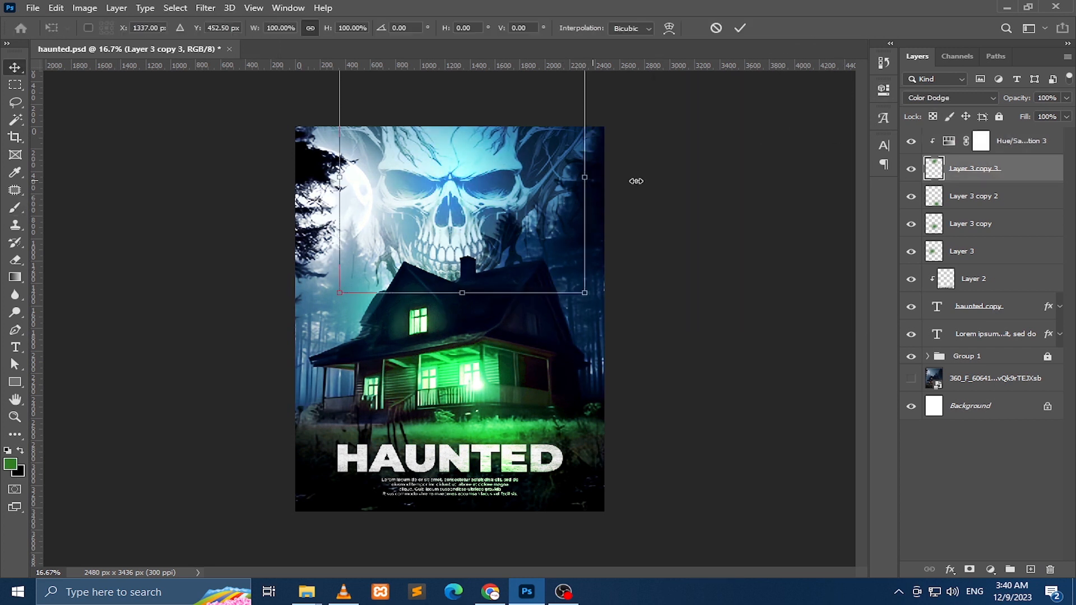
{"action": "left_click_drag", "start_coordinate": [599, 179], "coordinate": [879, 229]}
{"action": "key", "text": "Return"}
{"action": "left_click_drag", "start_coordinate": [362, 423], "coordinate": [494, 409]}
{"action": "left_click_drag", "start_coordinate": [720, 240], "coordinate": [744, 376]}
{"action": "key", "text": "ctrl+z"}
Duplicate the blue glow with its hue adjustment and place the copy lower, over the trees right of the house.
{"action": "left_click", "coordinate": [1009, 141], "text": "shift"}
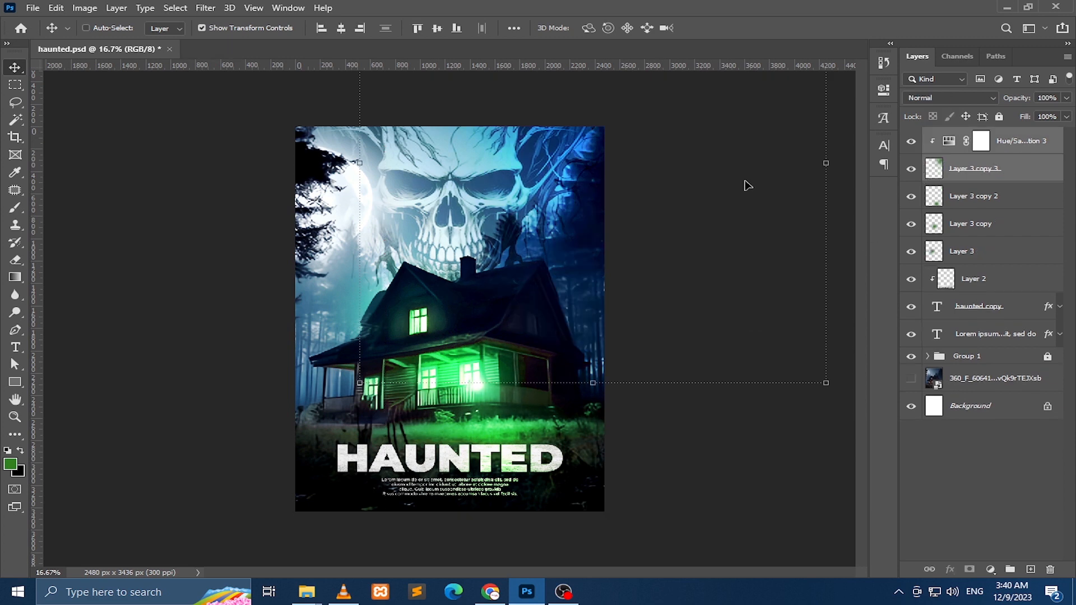
{"action": "left_click_drag", "start_coordinate": [709, 184], "coordinate": [716, 269]}
{"action": "left_click", "coordinate": [1012, 177]}
{"action": "left_click_drag", "start_coordinate": [265, 247], "coordinate": [271, 297]}
Duplicate the blue glow and its hue adjustment again and place the copy over the forest left of the house.
{"action": "left_click", "coordinate": [1025, 147], "text": "shift"}
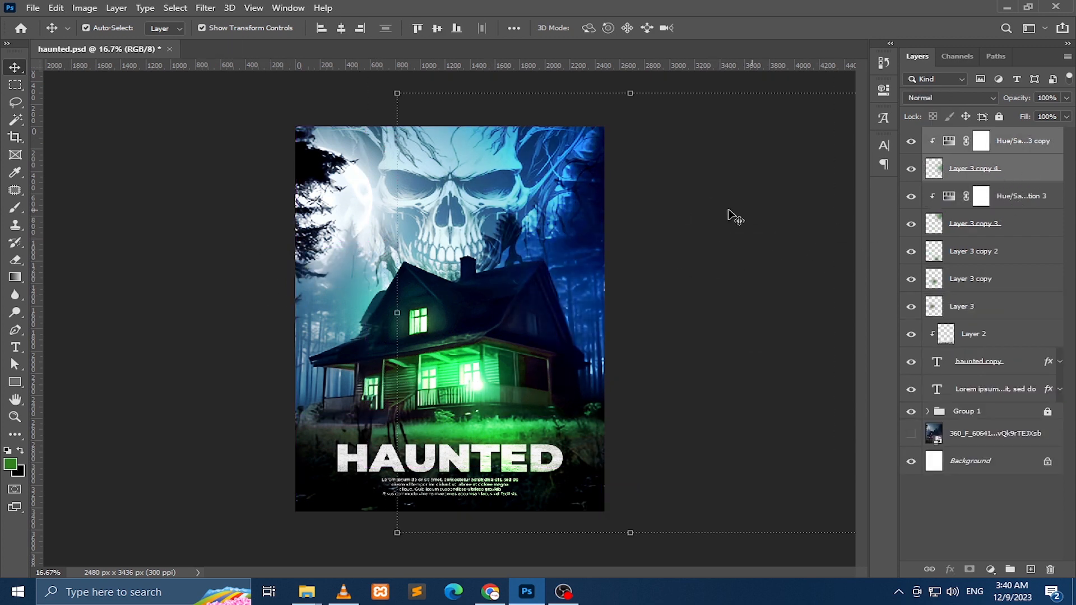
{"action": "left_click_drag", "start_coordinate": [730, 216], "coordinate": [482, 248]}
{"action": "left_click", "coordinate": [972, 174]}
{"action": "left_click_drag", "start_coordinate": [677, 290], "coordinate": [622, 298]}
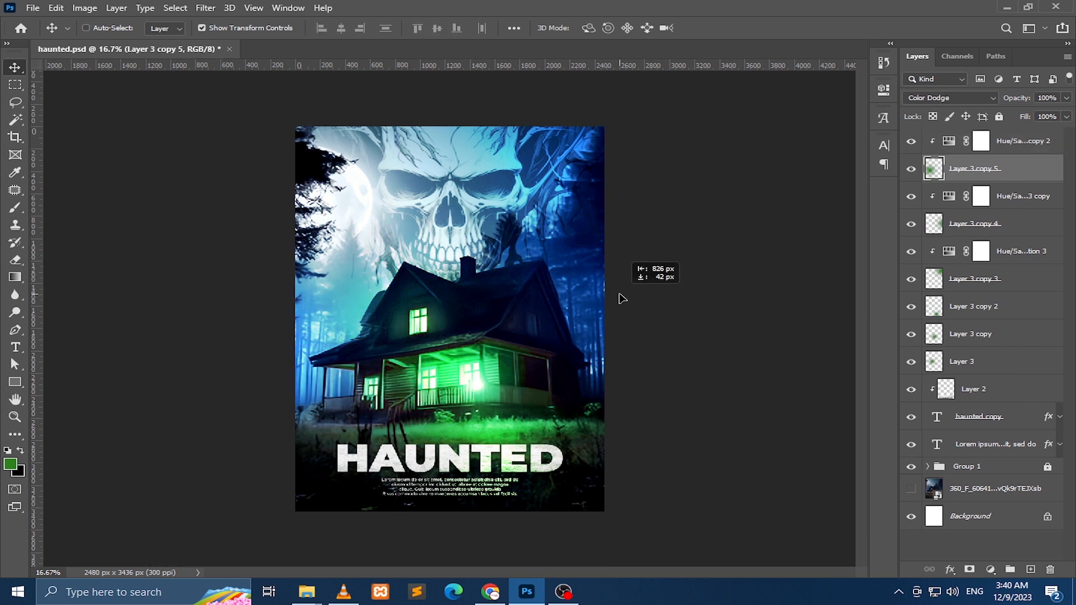
{"action": "left_click", "coordinate": [421, 319]}
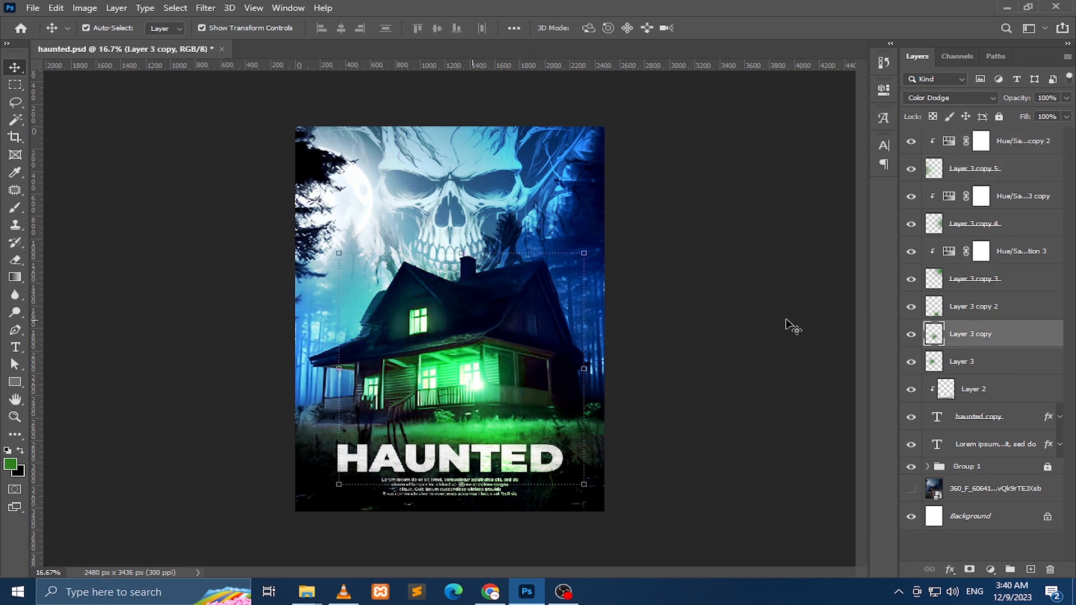
{"action": "left_click_drag", "start_coordinate": [693, 298], "coordinate": [688, 298]}
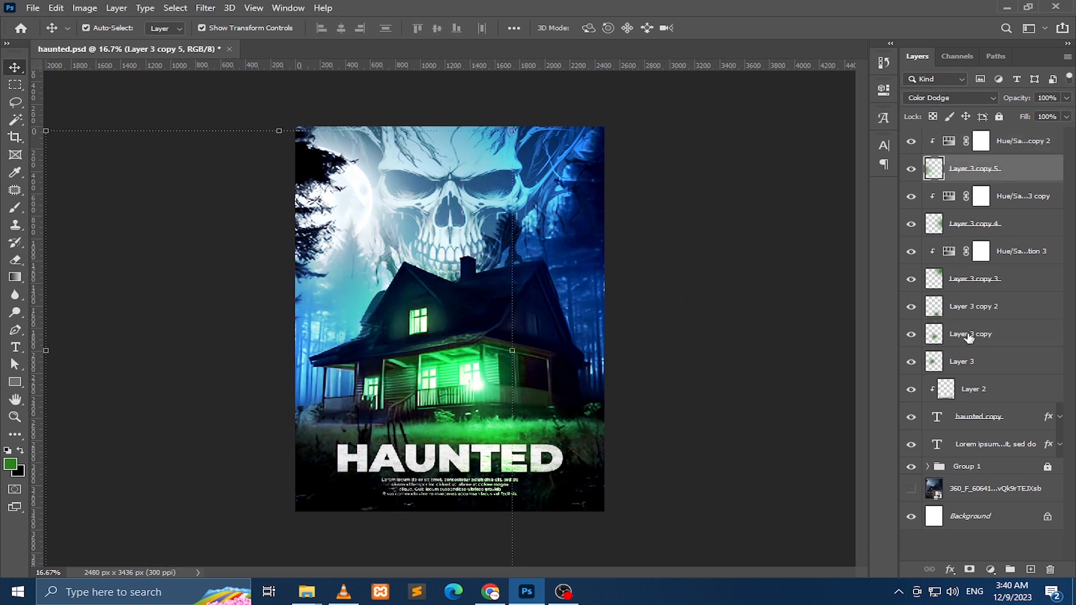
Scale down the original green glow around the upper window and save the document.
{"action": "left_click", "coordinate": [911, 334]}
{"action": "left_click", "coordinate": [911, 334]}
{"action": "left_click", "coordinate": [911, 361]}
{"action": "left_click", "coordinate": [911, 361]}
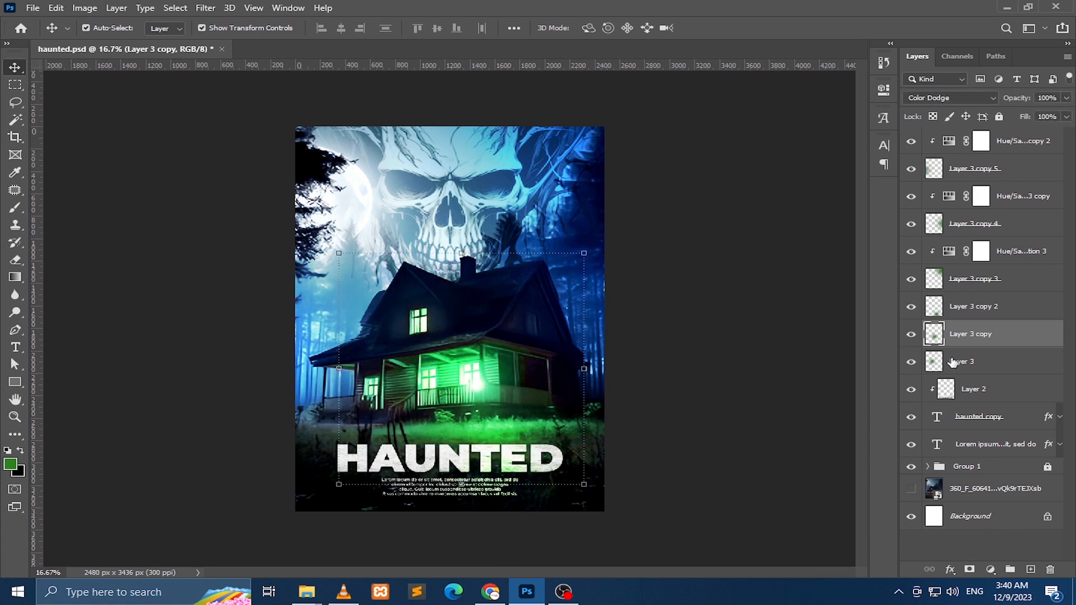
{"action": "left_click", "coordinate": [954, 362]}
{"action": "left_click_drag", "start_coordinate": [542, 322], "coordinate": [488, 324]}
{"action": "key", "text": "Return"}
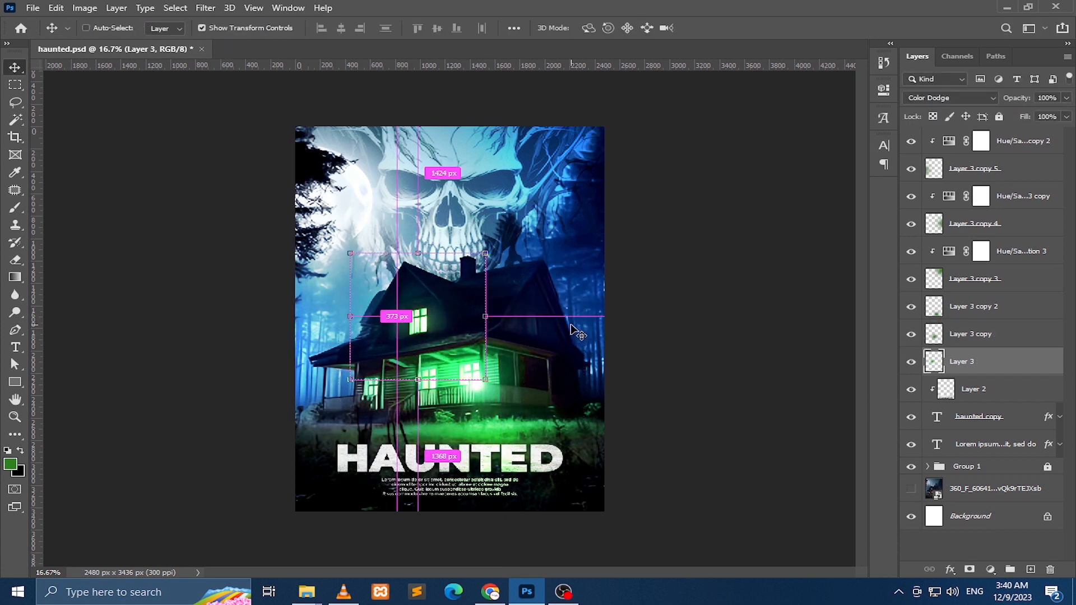
{"action": "key", "text": "ctrl+s"}
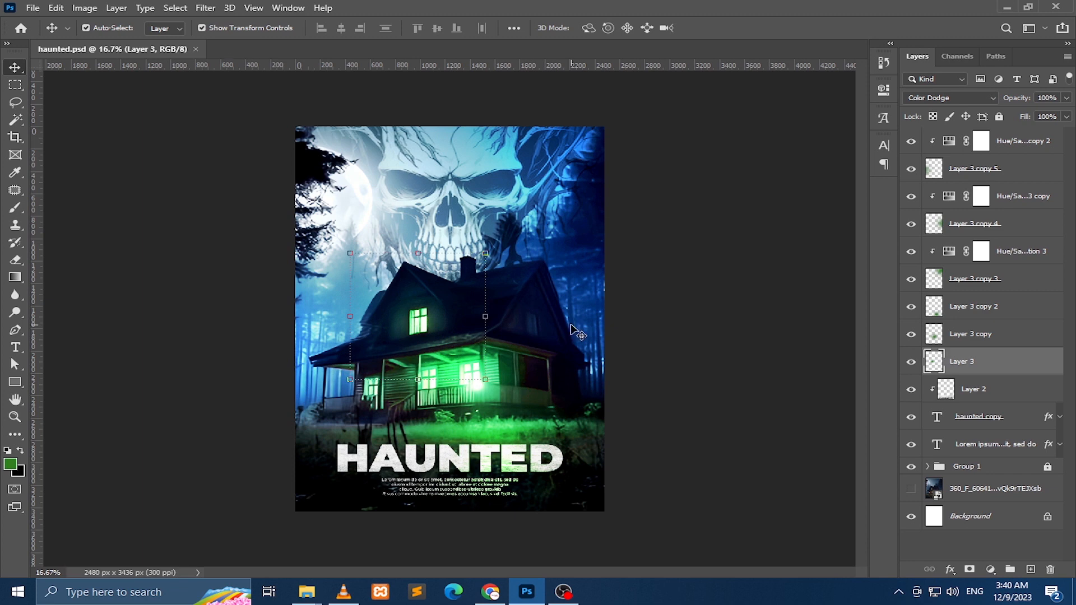
Bring the HAUNTED title, its clipped texture and the lorem ipsum text above all glow layers, and save the document.
{"action": "left_click", "coordinate": [975, 421]}
{"action": "left_click", "coordinate": [980, 397], "text": "ctrl"}
{"action": "left_click", "coordinate": [989, 448], "text": "ctrl"}
{"action": "key", "text": "ctrl+shift+]"}
{"action": "left_click", "coordinate": [737, 429]}
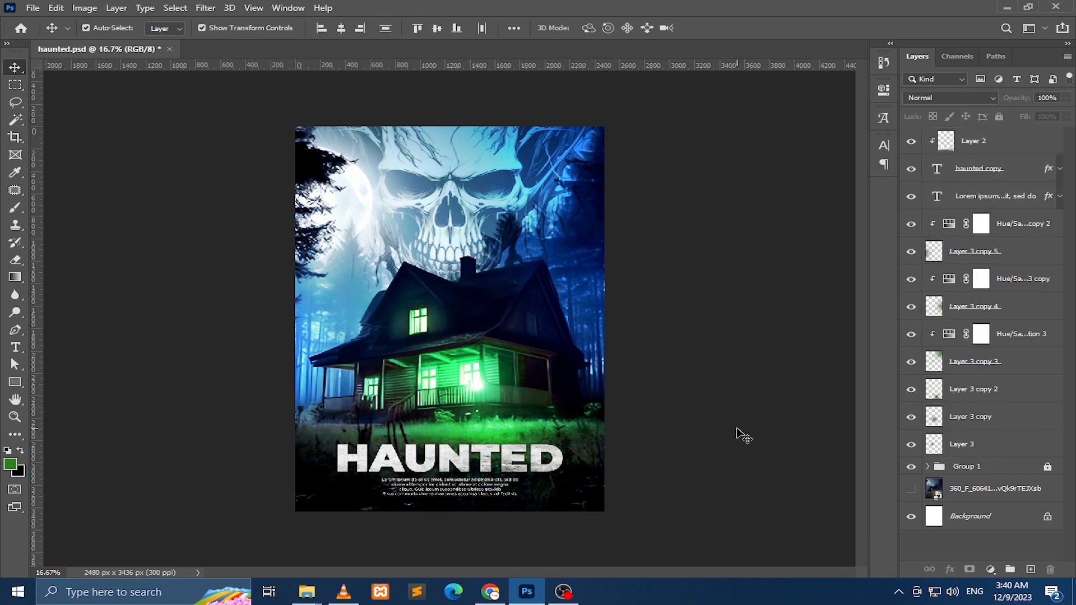
{"action": "key", "text": "ctrl+s"}
Duplicate the green porch glow, bring the copy to the top of the layer stack and move it down over the title.
{"action": "key", "text": "ctrl+space"}
{"action": "left_click", "coordinate": [471, 448], "text": "ctrl"}
{"action": "key", "text": "ctrl+0"}
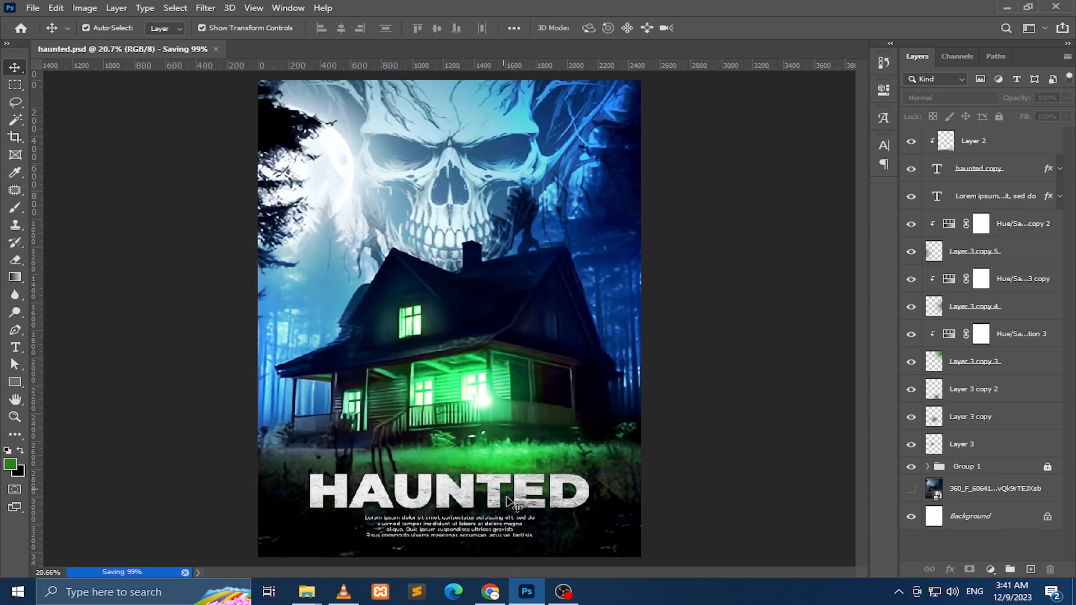
{"action": "left_click", "coordinate": [983, 412]}
{"action": "key", "text": "ctrl+j"}
{"action": "key", "text": "ctrl+shift+]"}
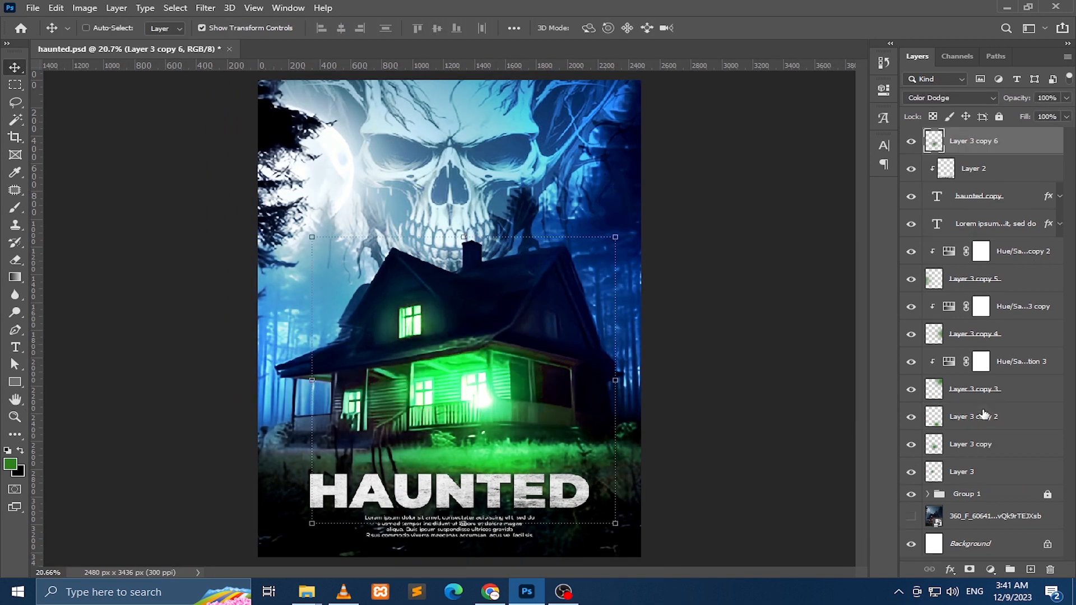
{"action": "left_click_drag", "start_coordinate": [754, 306], "coordinate": [753, 429]}
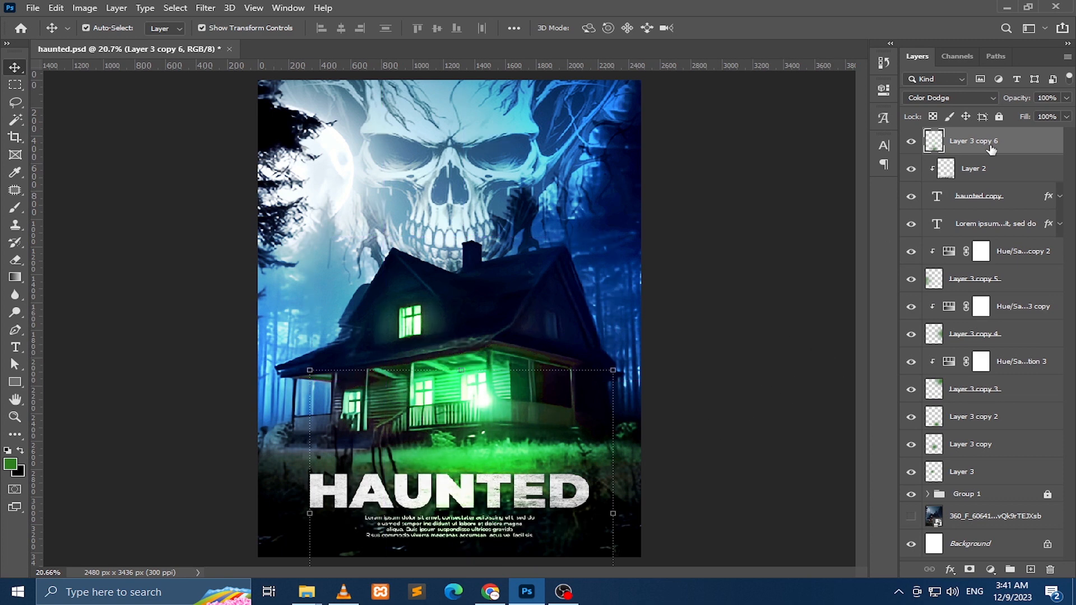
Clip the copied green glow to the HAUNTED title, scale it down and shift it toward the title's right end.
{"action": "right_click", "coordinate": [991, 149]}
{"action": "left_click", "coordinate": [872, 268]}
{"action": "left_click_drag", "start_coordinate": [613, 513], "coordinate": [555, 513]}
{"action": "key", "text": "Return"}
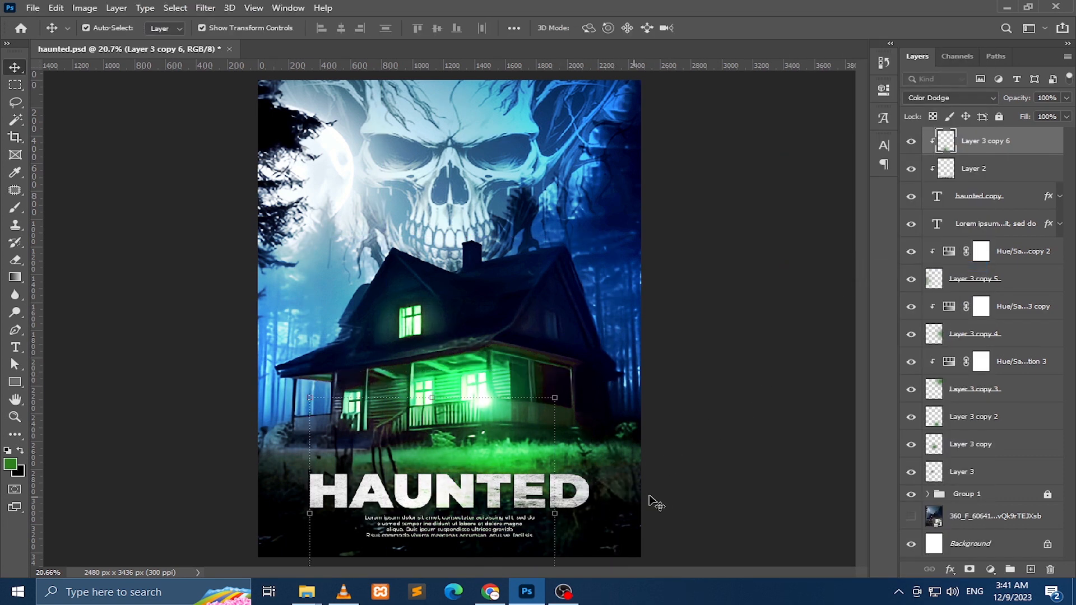
{"action": "left_click_drag", "start_coordinate": [656, 503], "coordinate": [771, 491]}
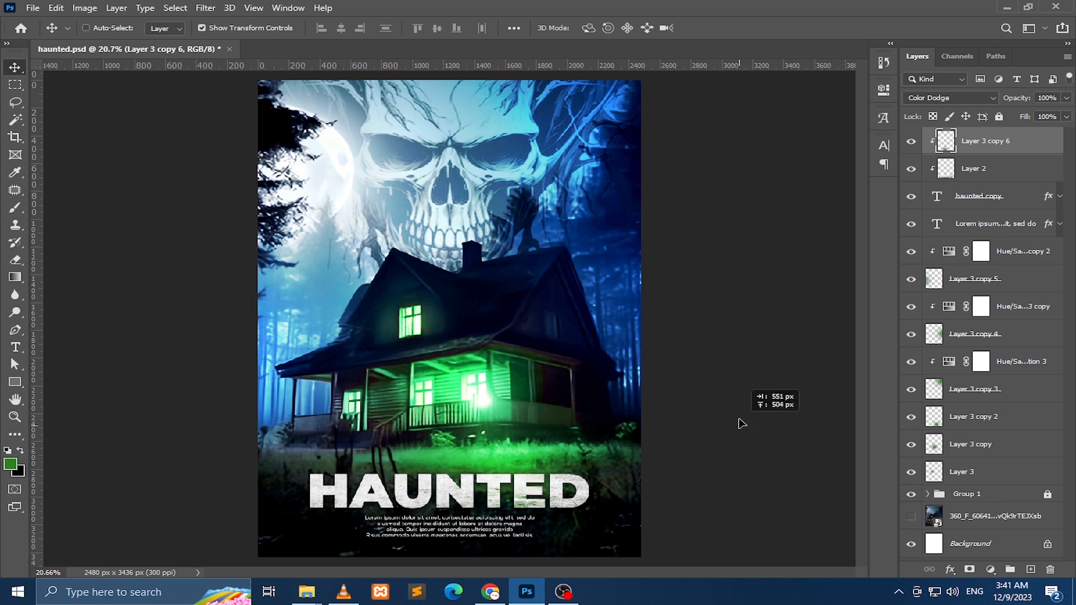
{"action": "left_click_drag", "start_coordinate": [738, 422], "coordinate": [741, 451]}
Set the blend mode of the title's clipped glow to Linear Light, adjust its position and save the document.
{"action": "left_click", "coordinate": [976, 101]}
{"action": "left_click", "coordinate": [969, 110]}
{"action": "mouse_move", "coordinate": [776, 376]}
{"action": "left_mouse_down"}
{"action": "mouse_move", "coordinate": [764, 357]}
{"action": "mouse_move", "coordinate": [804, 368]}
{"action": "mouse_move", "coordinate": [804, 345]}
{"action": "mouse_move", "coordinate": [802, 363]}
{"action": "left_mouse_up"}
{"action": "left_click", "coordinate": [959, 98]}
{"action": "left_click", "coordinate": [943, 303]}
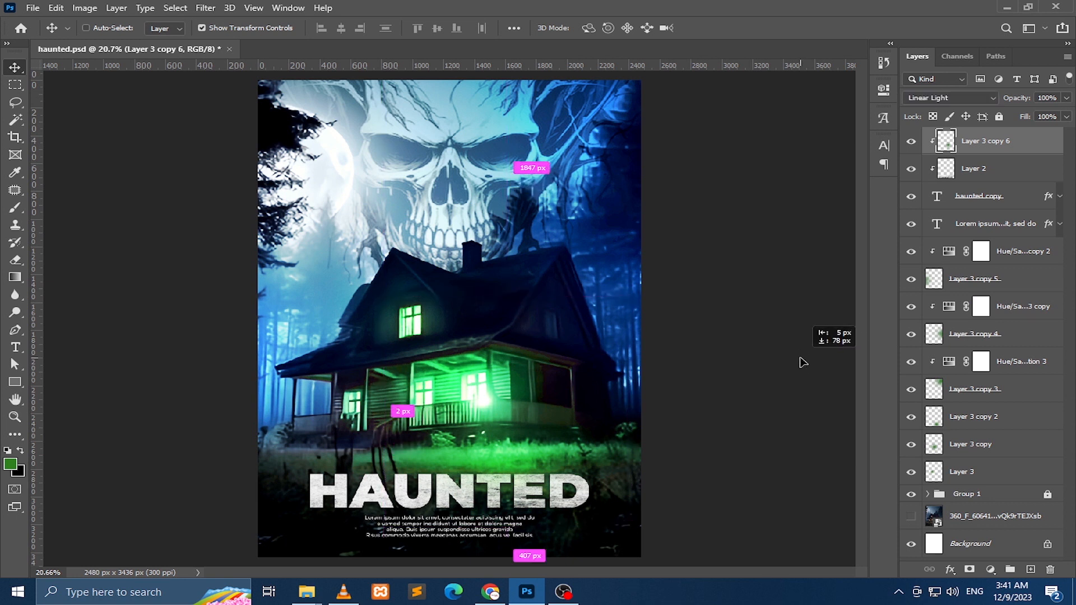
{"action": "key", "text": "ctrl+s"}
Shorten the lorem ipsum text to two lines ending in "magna aliqua.", enlarge it slightly and save the document.
{"action": "key", "text": "t"}
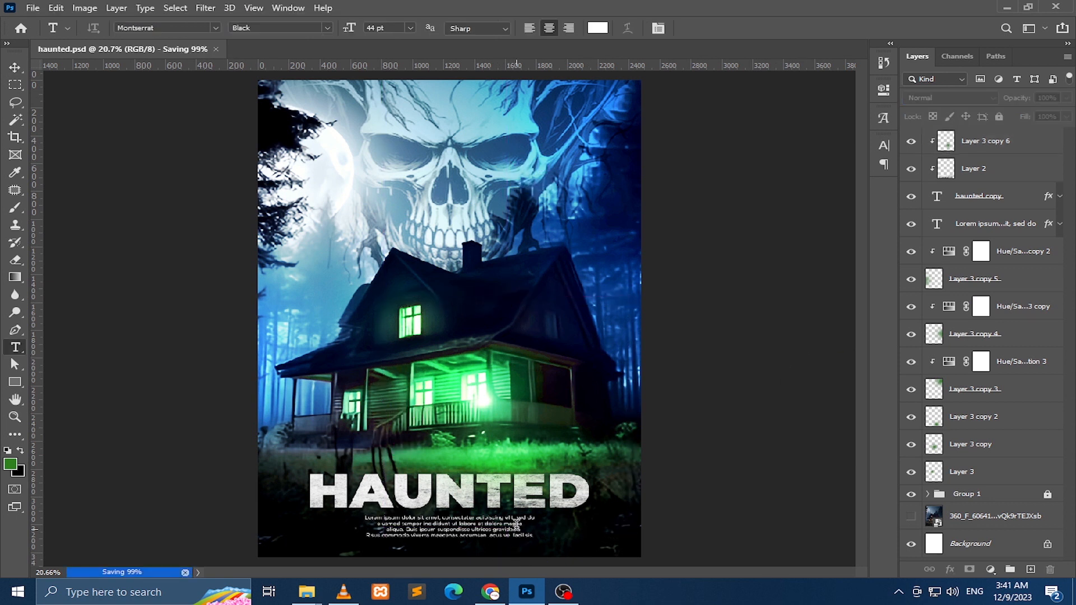
{"action": "left_click", "coordinate": [513, 525]}
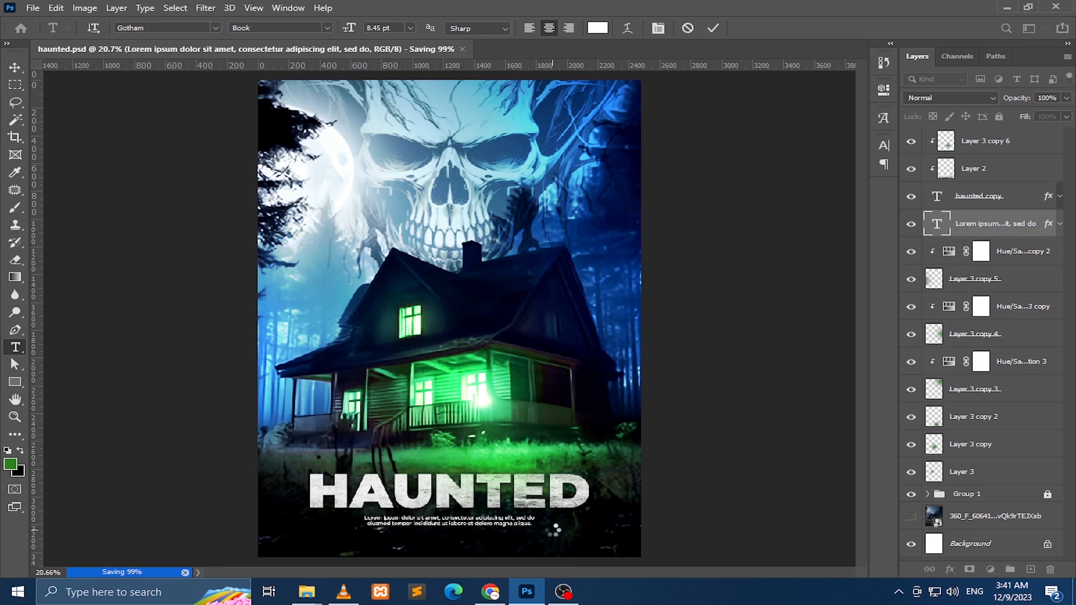
{"action": "key", "text": "ctrl+Return"}
{"action": "key", "text": "v"}
{"action": "left_click_drag", "start_coordinate": [535, 525], "coordinate": [546, 526]}
{"action": "key", "text": "Return"}
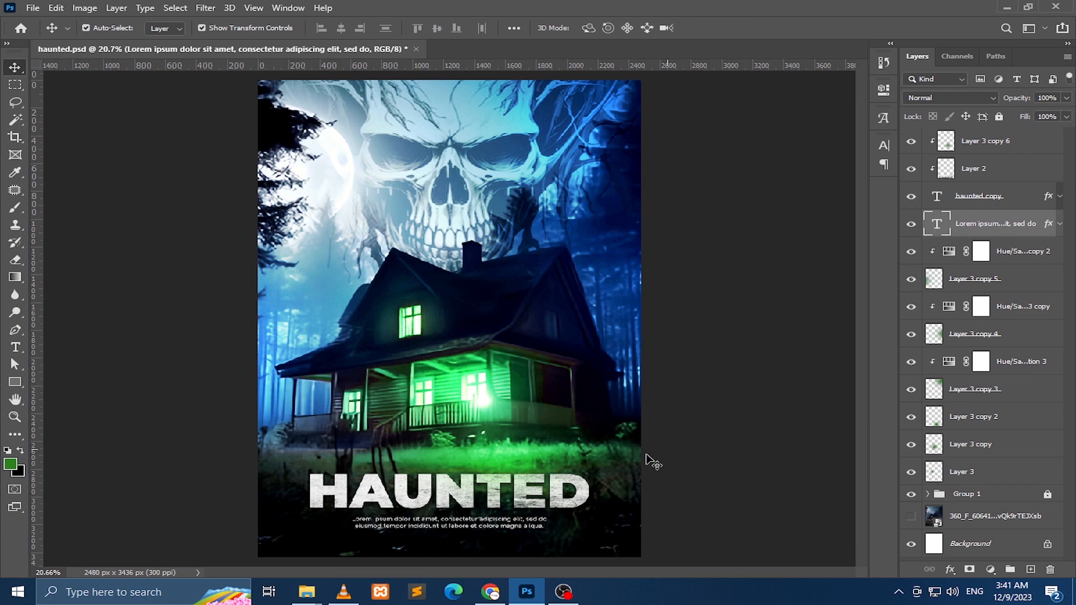
{"action": "key", "text": "ctrl+s"}
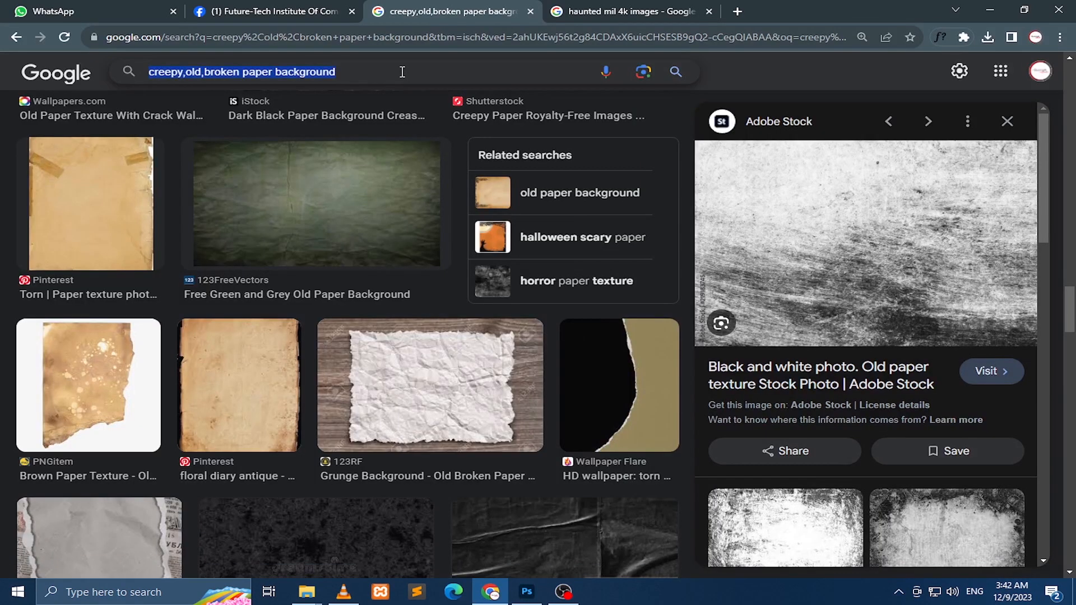
Search Google Images for "english movie logo of production" and copy the Warner Home Video logo.
{"action": "type", "text": "english movie "}
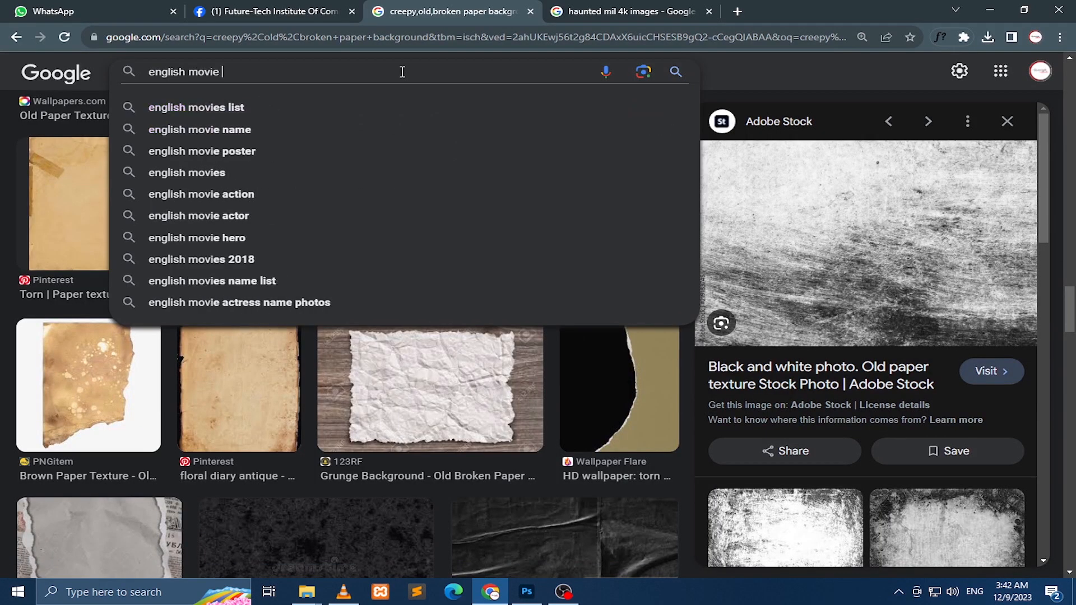
{"action": "type", "text": "logo ofproductio"}
{"action": "type", "text": "n"}
{"action": "key", "text": "Return"}
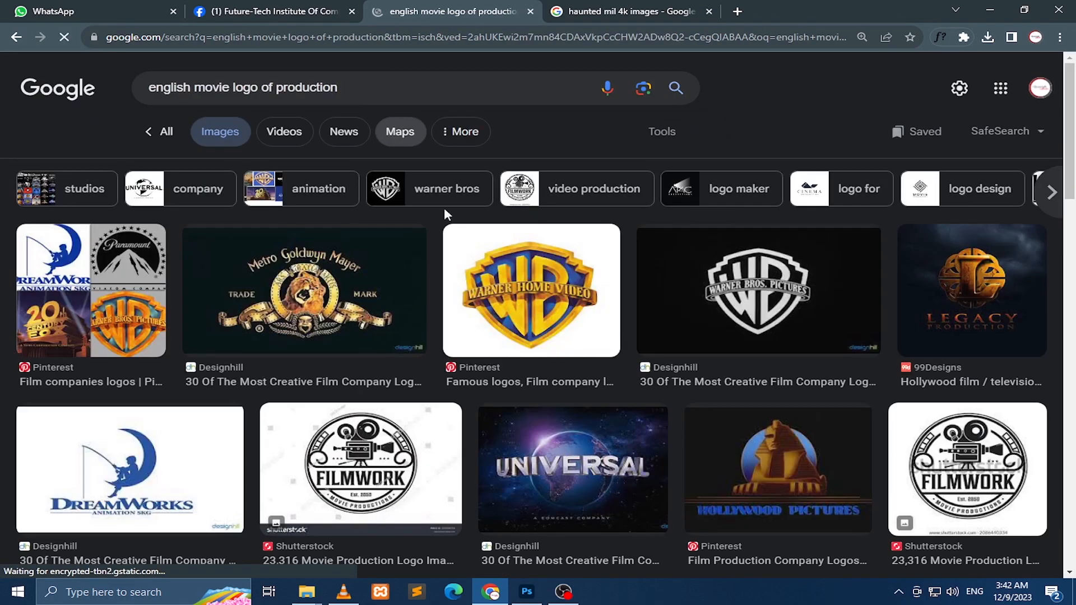
{"action": "left_click", "coordinate": [504, 274]}
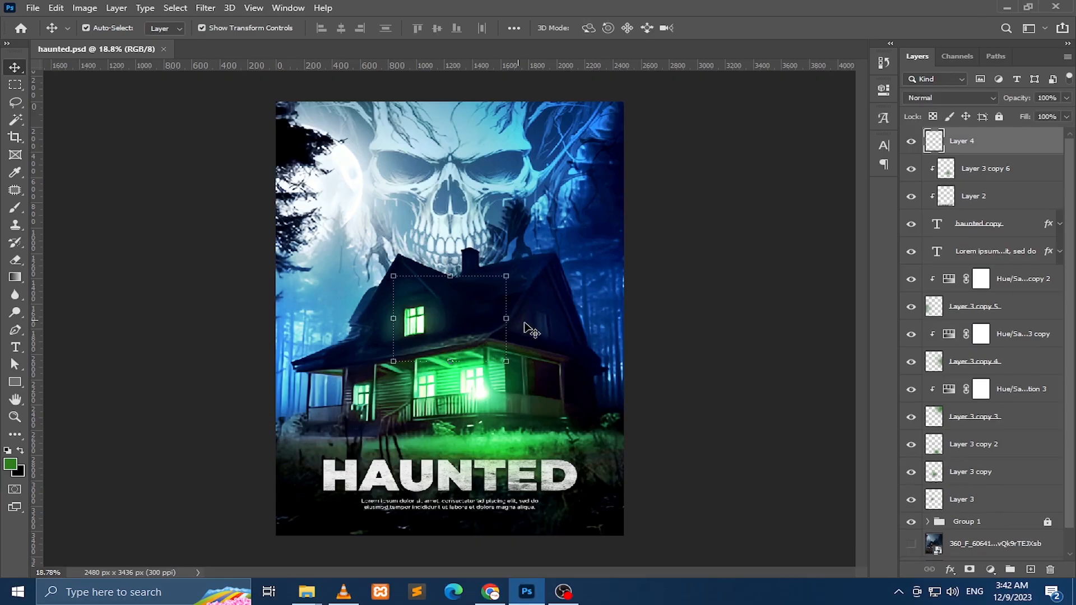
Paste the Warner logo into the poster in Photoshop, remove its white background, scale it down and place it in the poster's upper-left corner.
{"action": "key", "text": "ctrl+v"}
{"action": "key", "text": "w"}
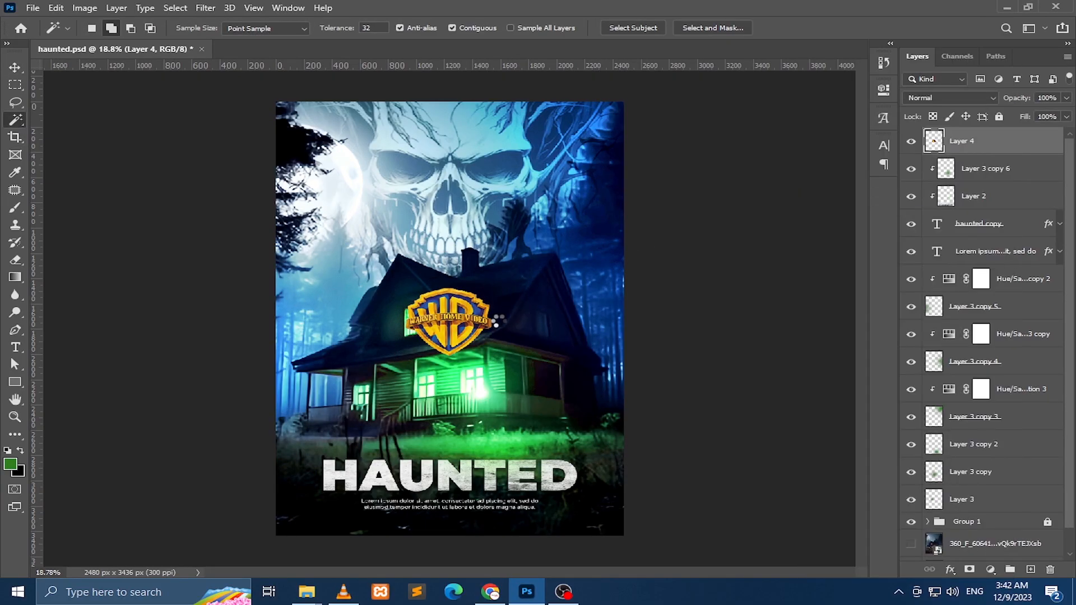
{"action": "key", "text": "v"}
{"action": "left_click_drag", "start_coordinate": [496, 320], "coordinate": [384, 127]}
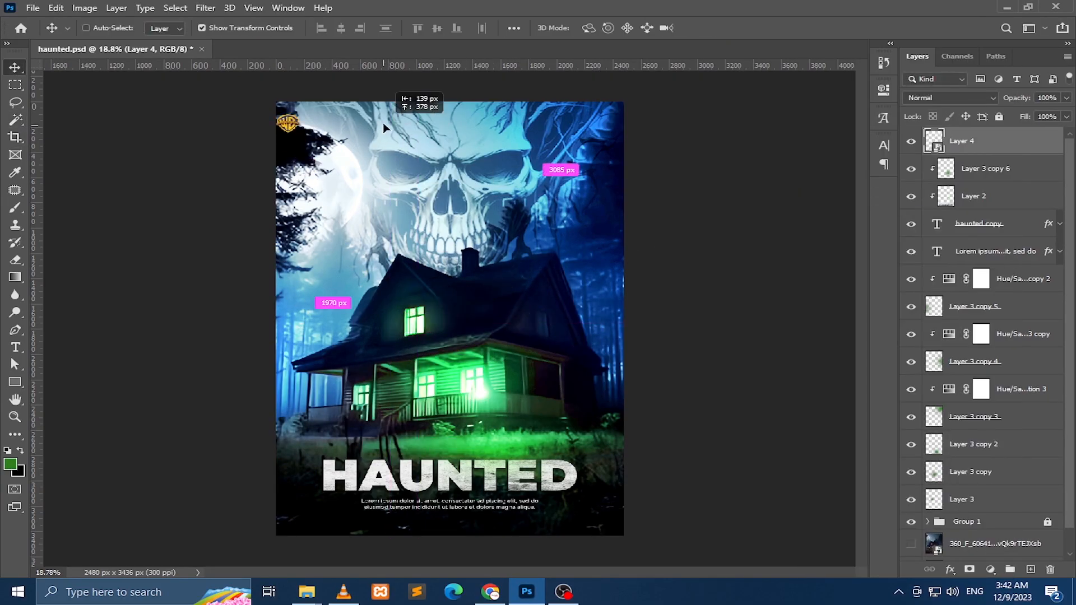
Copy the blue DreamWorks logo from the image results in Chrome and paste it into the poster in Photoshop.
{"action": "left_click", "coordinate": [490, 591]}
{"action": "left_click", "coordinate": [339, 342]}
{"action": "right_click", "coordinate": [870, 209]}
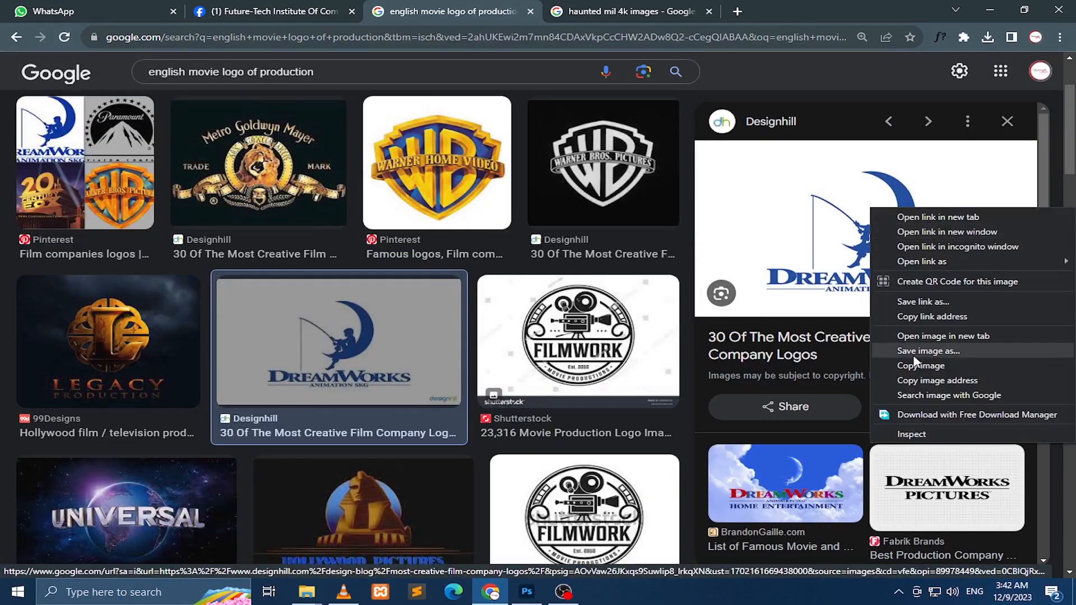
{"action": "left_click", "coordinate": [897, 365]}
{"action": "left_click", "coordinate": [988, 9]}
{"action": "key", "text": "ctrl+v"}
Remove the white background from the DreamWorks logo with the Magic Wand and convert its layer to a smart object.
{"action": "key", "text": "w"}
{"action": "left_click", "coordinate": [477, 327]}
{"action": "right_click", "coordinate": [477, 328]}
{"action": "key", "text": "Delete"}
{"action": "key", "text": "ctrl+d"}
{"action": "key", "text": "m"}
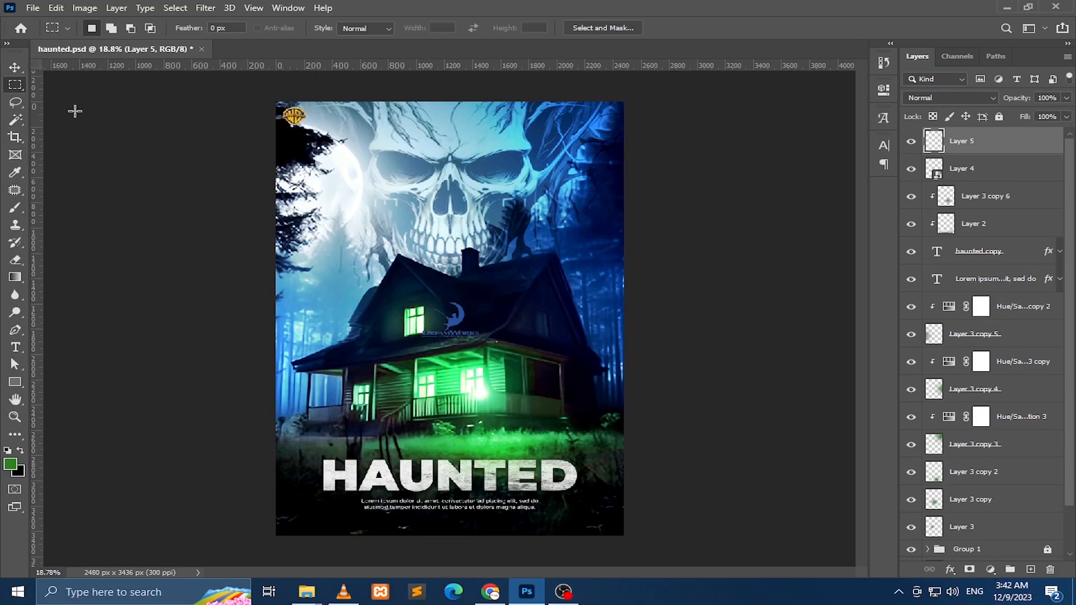
{"action": "right_click", "coordinate": [987, 140]}
{"action": "left_click", "coordinate": [841, 227]}
Add a white Color Overlay to the DreamWorks logo and change the overlay's blend mode to make the logo solid white.
{"action": "left_click", "coordinate": [949, 569]}
{"action": "left_click", "coordinate": [971, 517]}
{"action": "left_click", "coordinate": [778, 303]}
{"action": "left_click", "coordinate": [679, 307]}
{"action": "left_click", "coordinate": [1031, 297]}
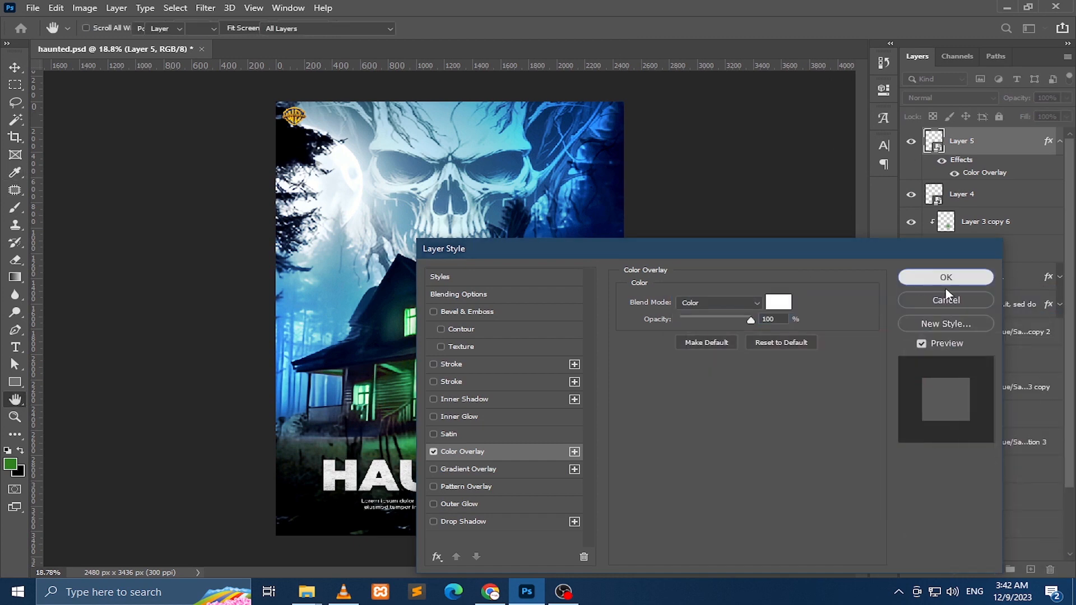
{"action": "left_click", "coordinate": [945, 281]}
{"action": "double_click", "coordinate": [975, 176]}
{"action": "left_click", "coordinate": [722, 301]}
{"action": "left_click", "coordinate": [698, 253]}
{"action": "left_click", "coordinate": [945, 278]}
Move the DreamWorks logo to the poster's upper-right corner and scale it down to a small size.
{"action": "left_click_drag", "start_coordinate": [496, 377], "coordinate": [531, 335]}
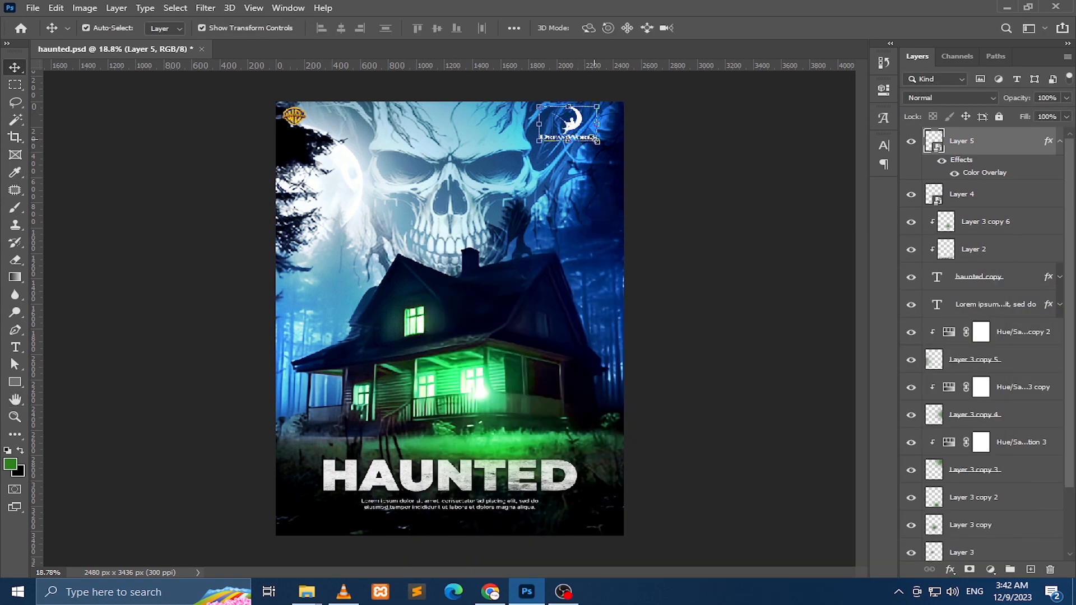
{"action": "left_click_drag", "start_coordinate": [596, 141], "coordinate": [568, 124]}
{"action": "key", "text": "Return"}
{"action": "left_click_drag", "start_coordinate": [560, 242], "coordinate": [600, 247]}
Align the Warner and DreamWorks logos by their vertical centers and save the document.
{"action": "left_click", "coordinate": [294, 116], "text": "shift"}
{"action": "left_click", "coordinate": [437, 28]}
{"action": "left_click", "coordinate": [531, 84]}
{"action": "key", "text": "ctrl+s"}
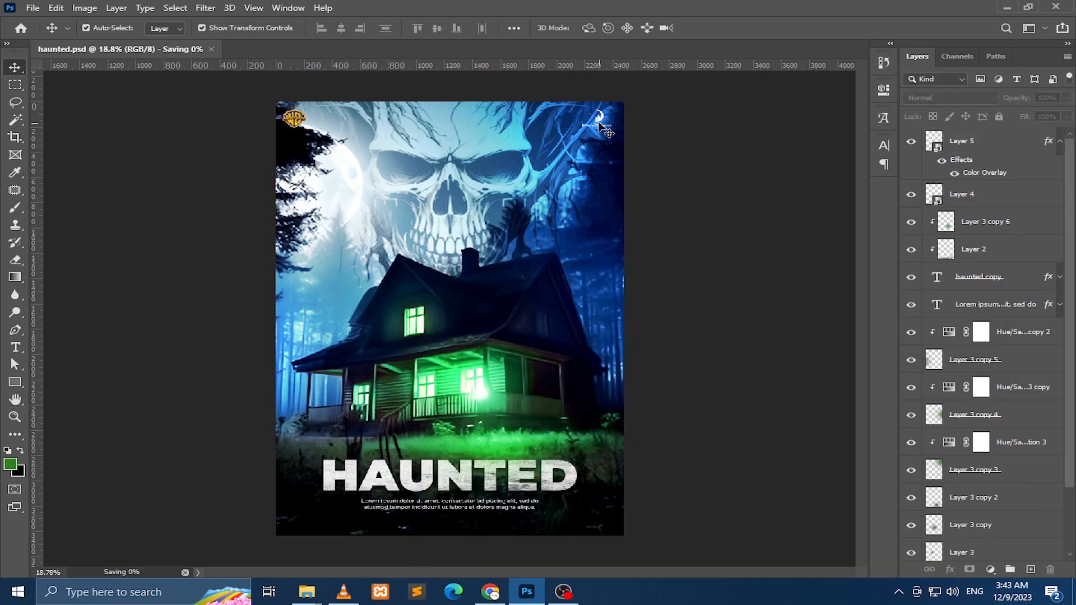
Find a black-on-white Universal logo in the image results in Chrome and paste it into the poster in Photoshop.
{"action": "left_click", "coordinate": [489, 592]}
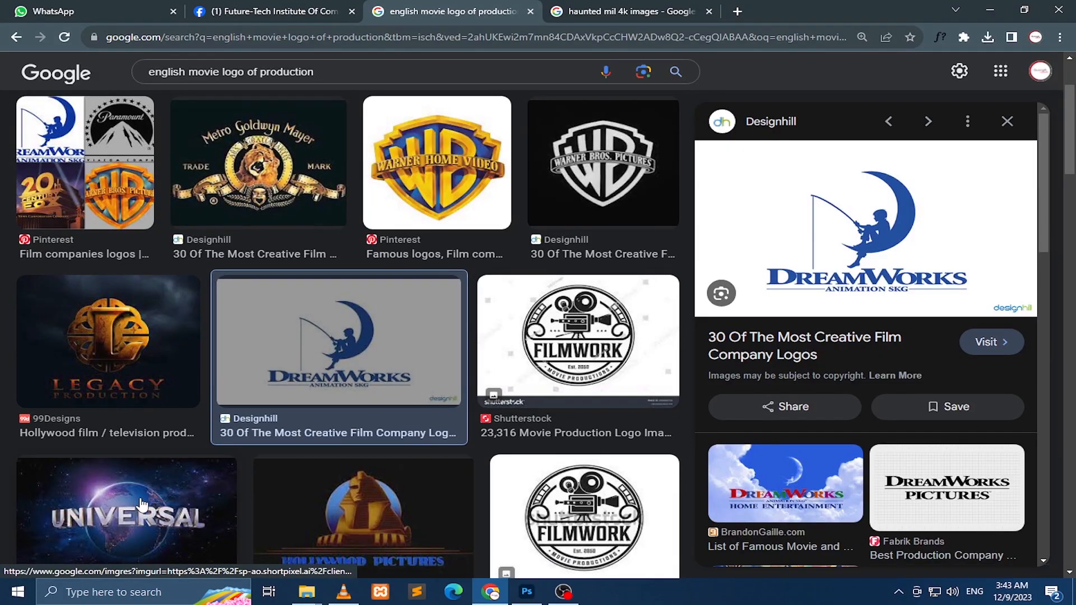
{"action": "left_click", "coordinate": [96, 515]}
{"action": "scroll", "coordinate": [337, 347], "scroll_direction": "down", "scroll_amount": 5}
{"action": "left_click", "coordinate": [946, 499]}
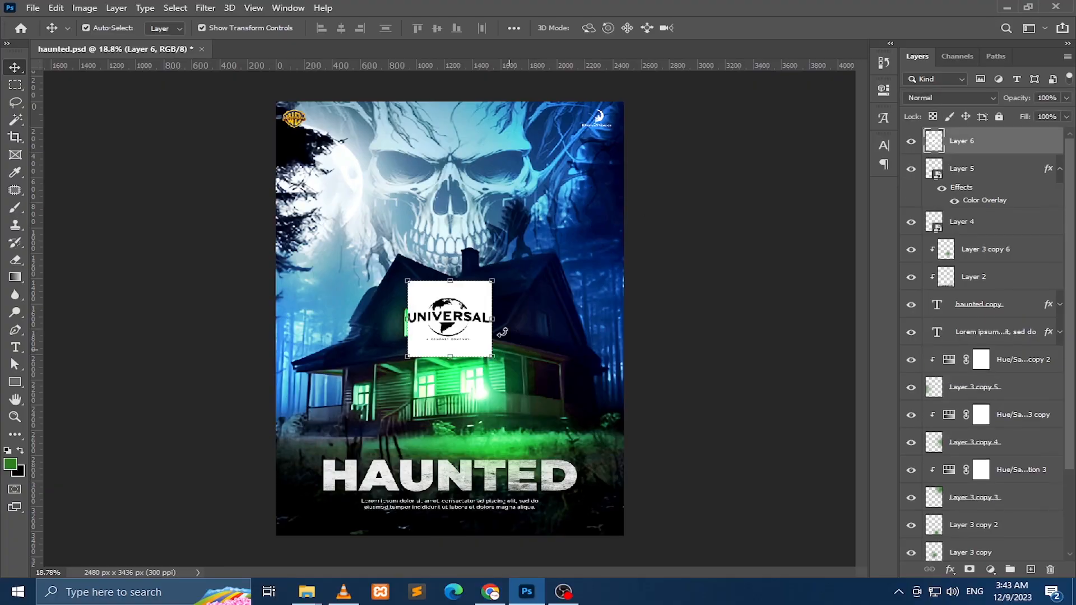